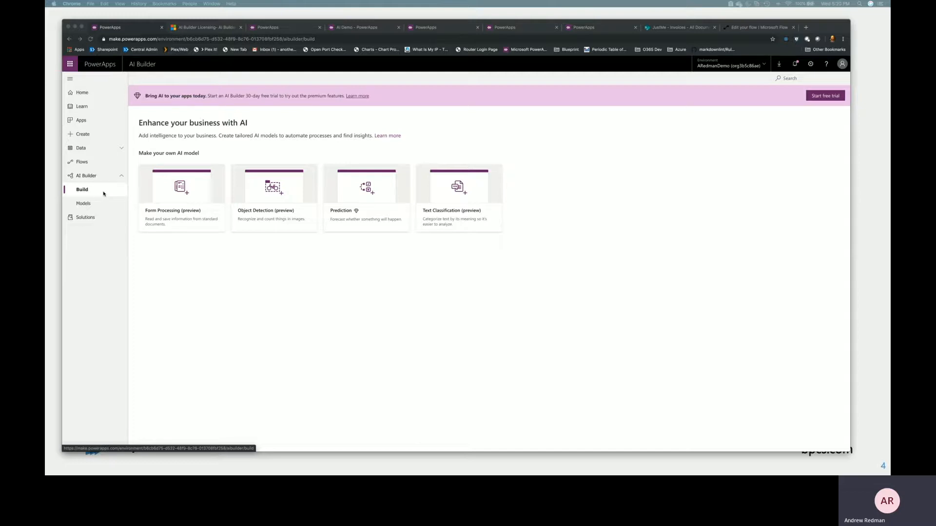
Step: Create an Object Detection AI model named newToyAgain
{"action": "left_click", "coordinate": [265, 205]}
{"action": "left_click", "coordinate": [265, 204]}
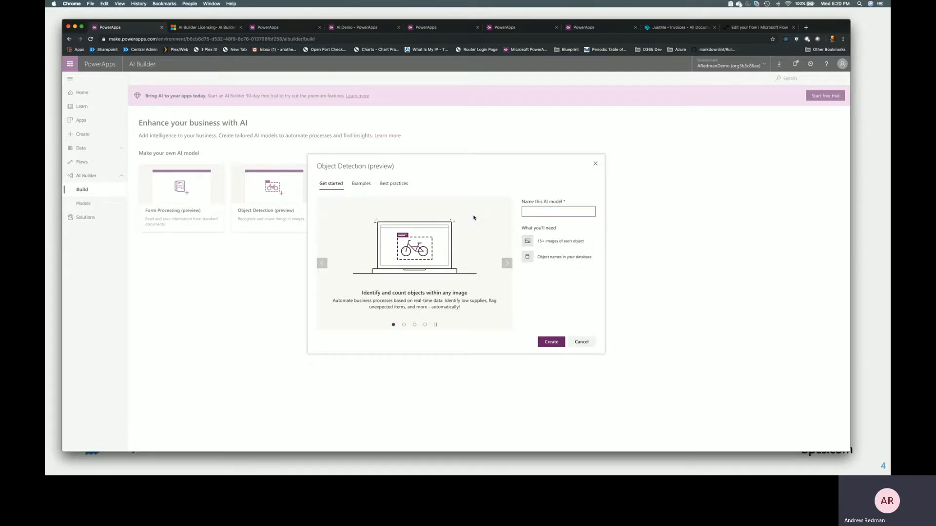
{"action": "type", "text": "newToy"}
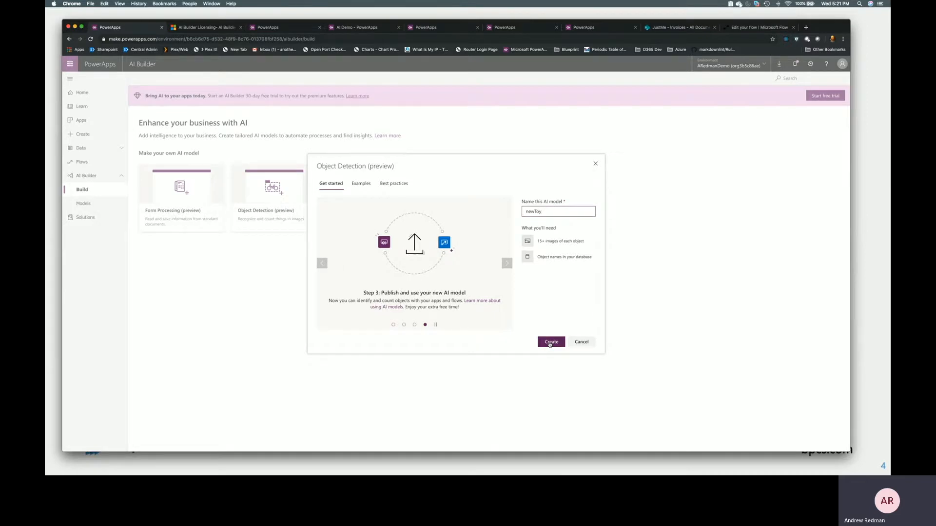
{"action": "left_click", "coordinate": [550, 342]}
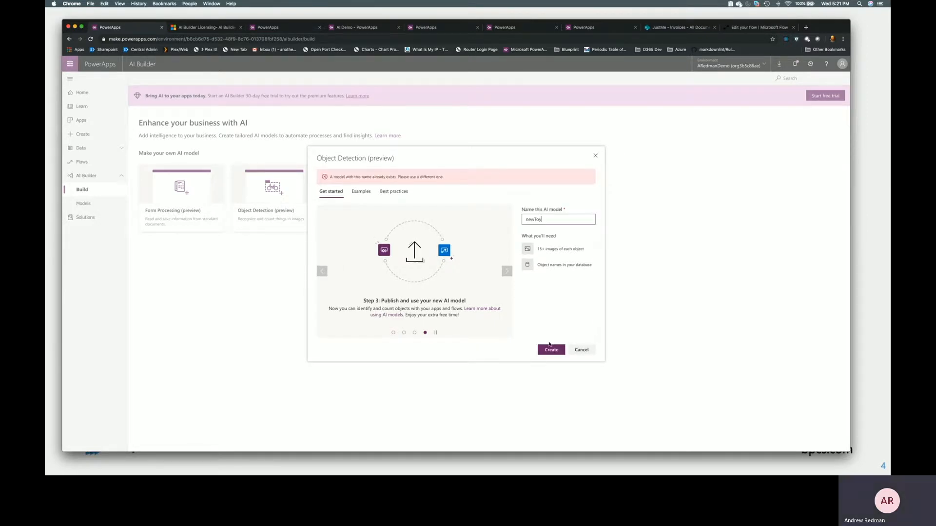
{"action": "type", "text": "Again"}
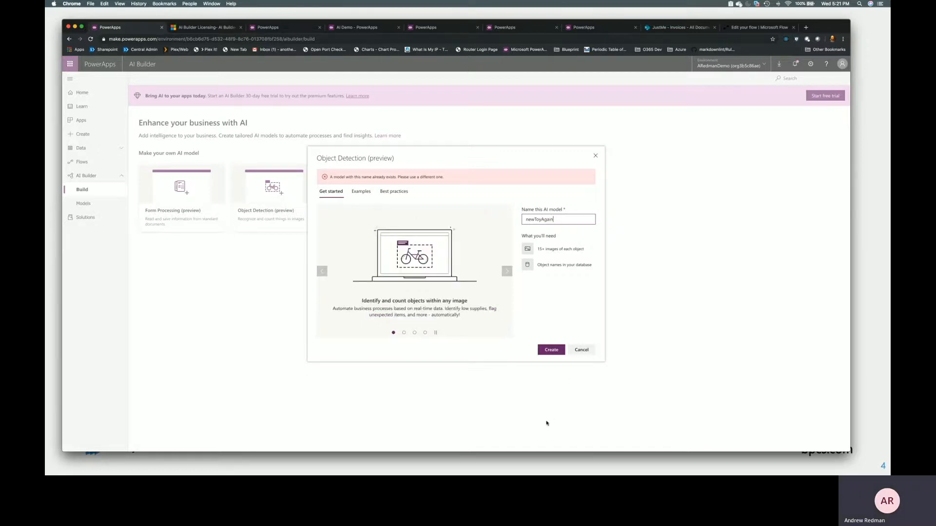
{"action": "left_click", "coordinate": [551, 354]}
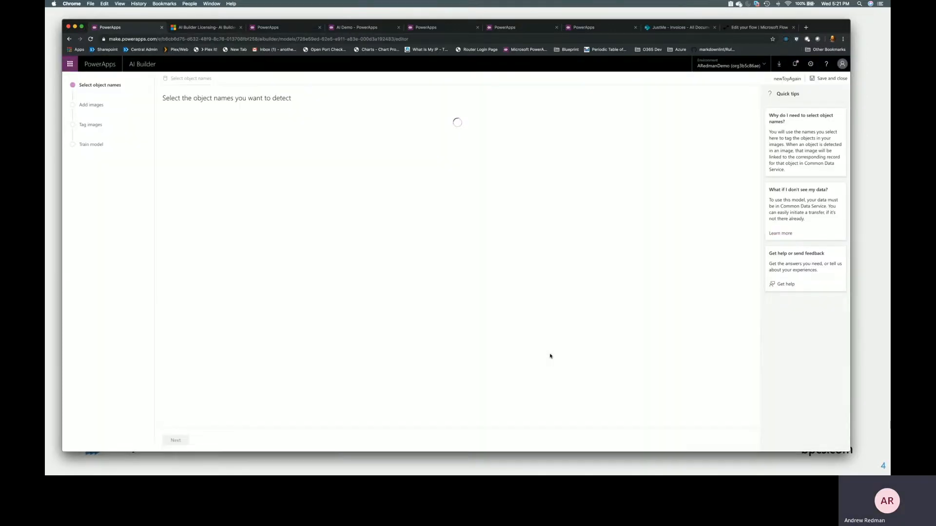
Step: Choose the InfinityToy entity's Name field as the object names, select all its objects, and continue to adding images
{"action": "left_click", "coordinate": [470, 315]}
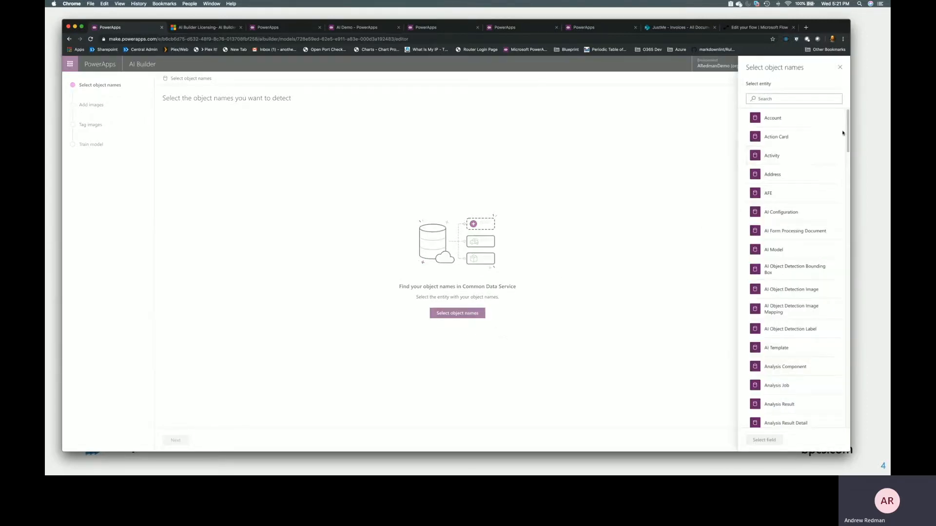
{"action": "scroll", "coordinate": [849, 134], "scroll_direction": "down", "scroll_amount": 3}
{"action": "left_click_drag", "start_coordinate": [849, 135], "coordinate": [852, 264]}
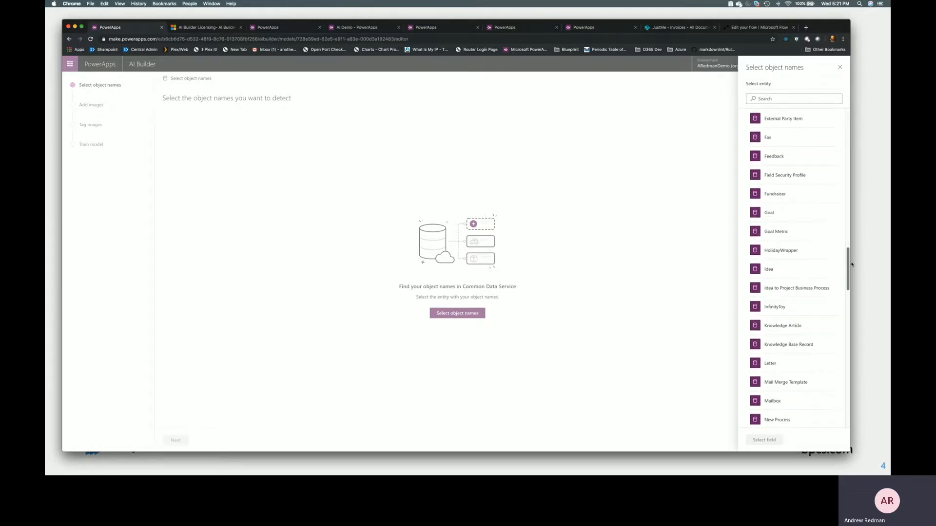
{"action": "left_click", "coordinate": [786, 308]}
{"action": "left_click", "coordinate": [748, 133]}
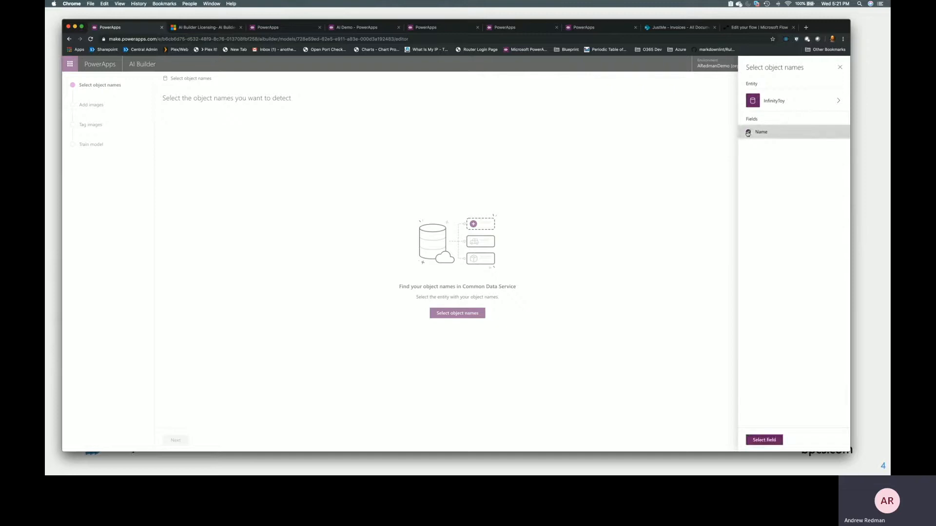
{"action": "left_click", "coordinate": [764, 440]}
{"action": "left_click", "coordinate": [166, 142]}
{"action": "left_click", "coordinate": [183, 440]}
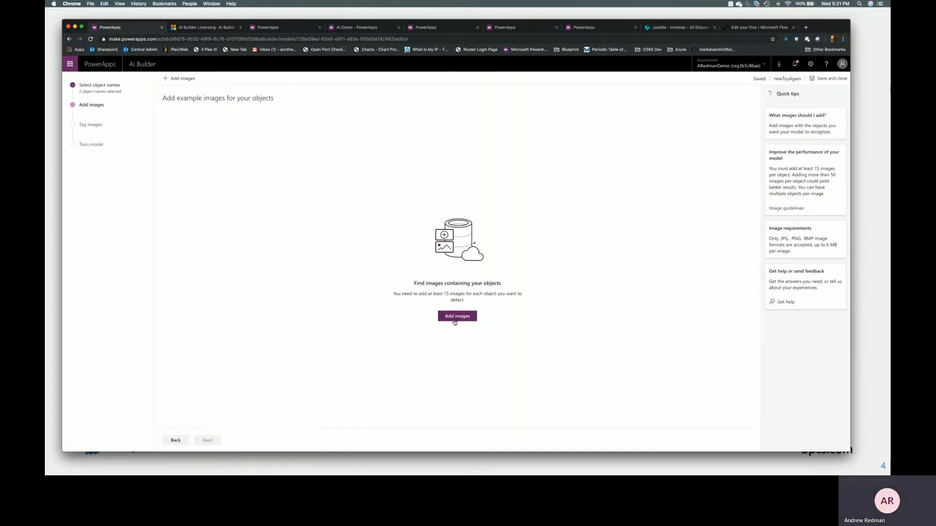
Step: Start adding example images and browse to the converted folder inside InfinityCharacters
{"action": "left_click", "coordinate": [453, 320]}
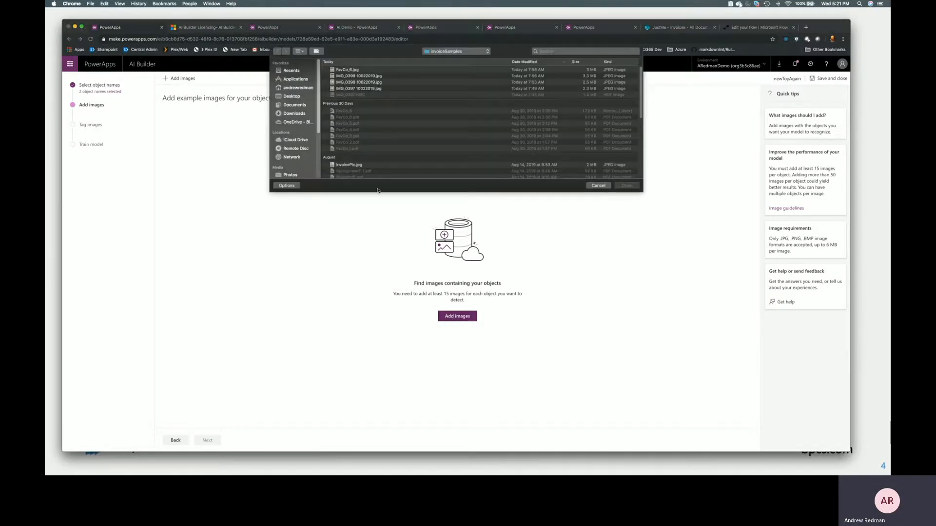
{"action": "left_click", "coordinate": [472, 53]}
{"action": "left_click", "coordinate": [439, 64]}
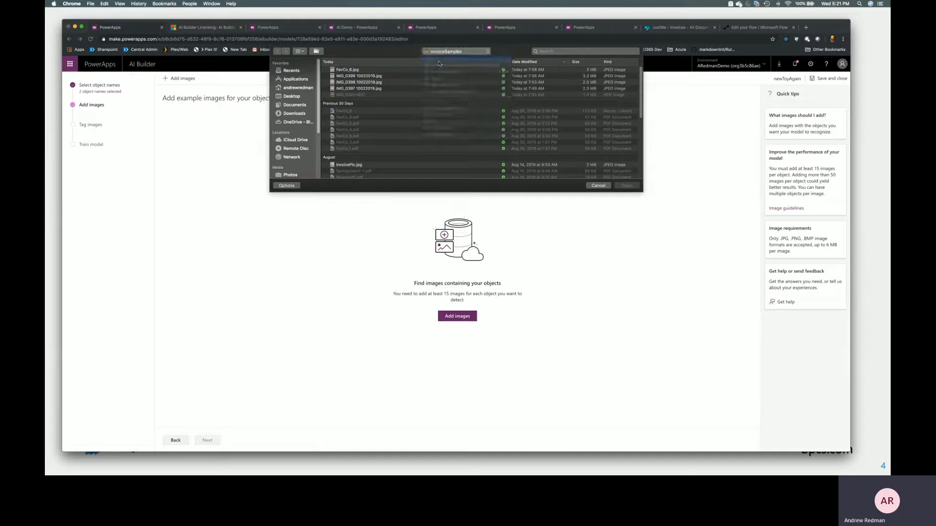
{"action": "left_click", "coordinate": [364, 70]}
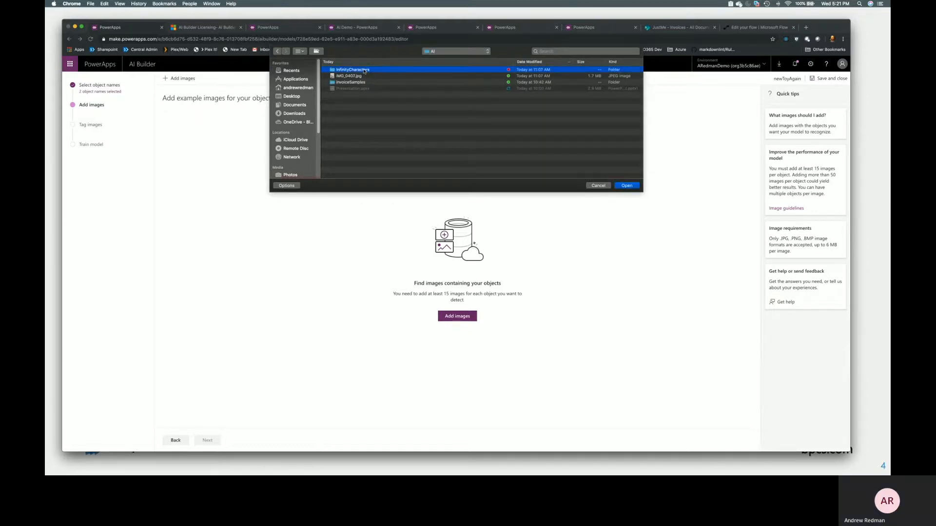
{"action": "double_click", "coordinate": [364, 71]}
{"action": "double_click", "coordinate": [346, 70]}
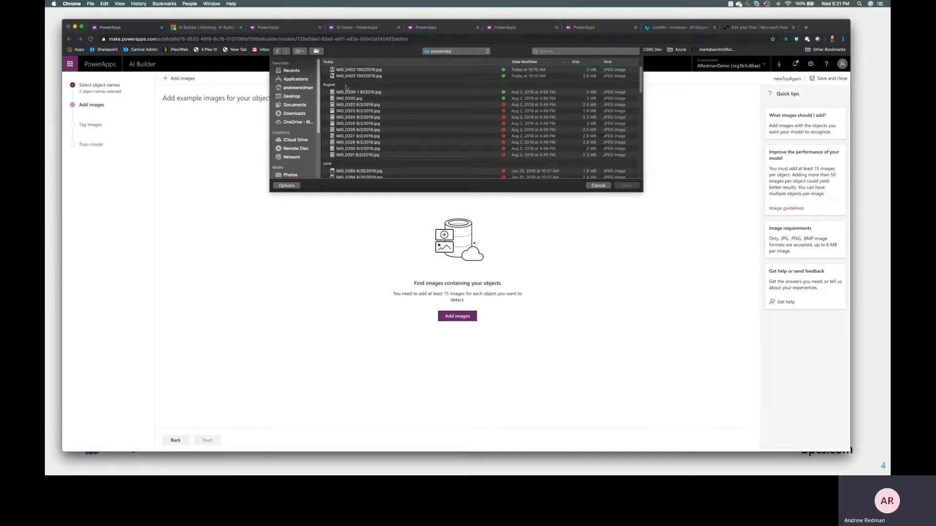
Step: Select the 32 images in the range beginning at IMG_0282.jpg, start uploading them, and cancel the upload
{"action": "scroll", "coordinate": [356, 113], "scroll_direction": "down", "scroll_amount": 5}
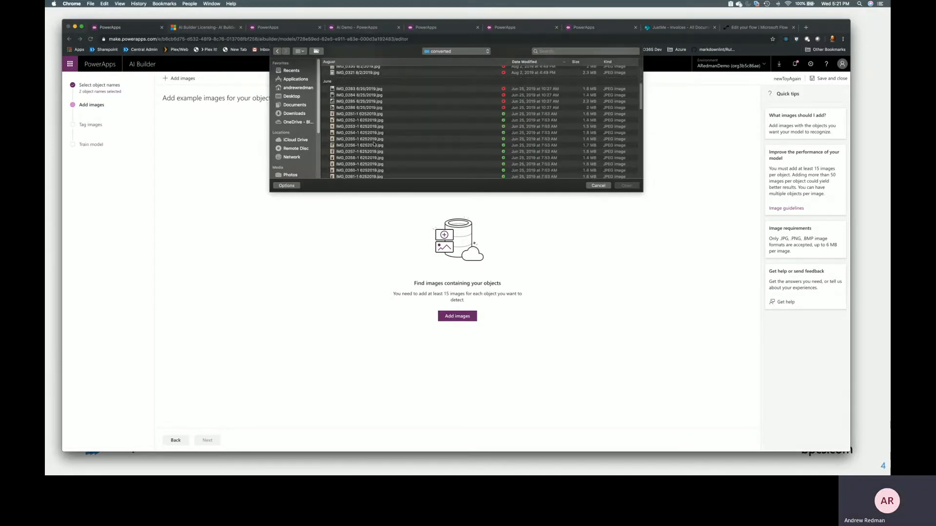
{"action": "left_click", "coordinate": [361, 90]}
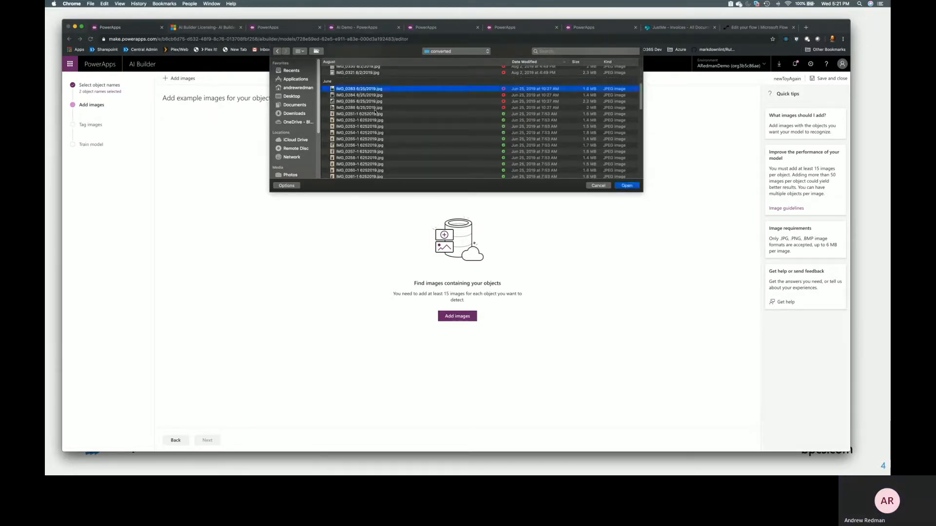
{"action": "scroll", "coordinate": [384, 135], "scroll_direction": "down", "scroll_amount": 1}
{"action": "scroll", "coordinate": [384, 135], "scroll_direction": "down", "scroll_amount": 10}
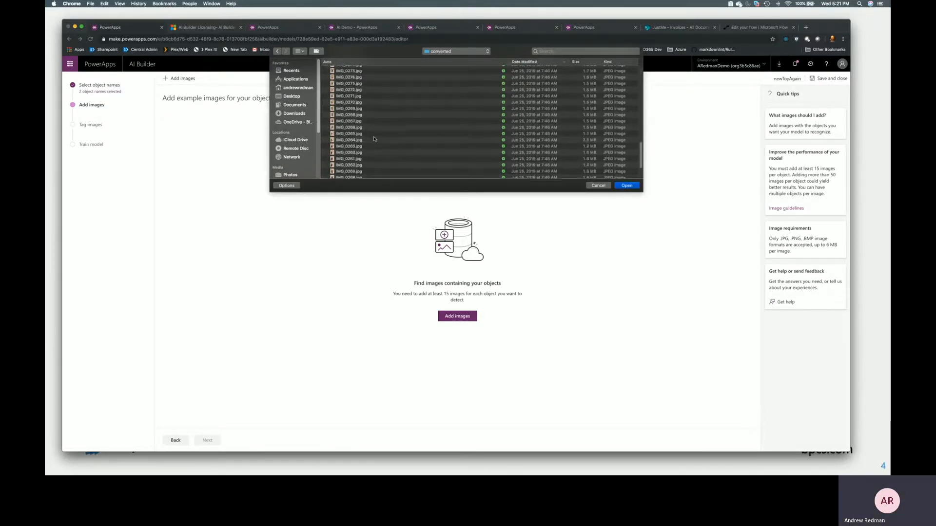
{"action": "left_click", "coordinate": [352, 175]}
{"action": "scroll", "coordinate": [352, 173], "scroll_direction": "up", "scroll_amount": 10}
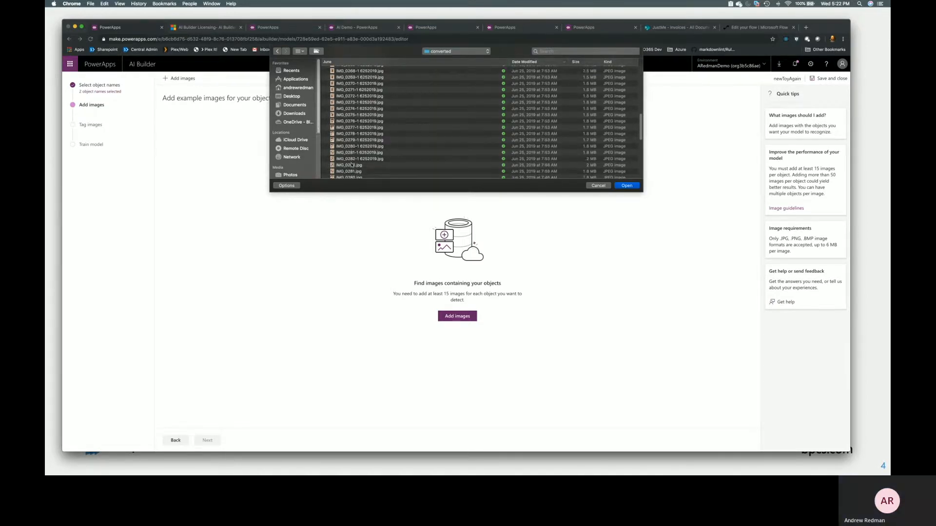
{"action": "left_click", "coordinate": [350, 164], "text": "shift"}
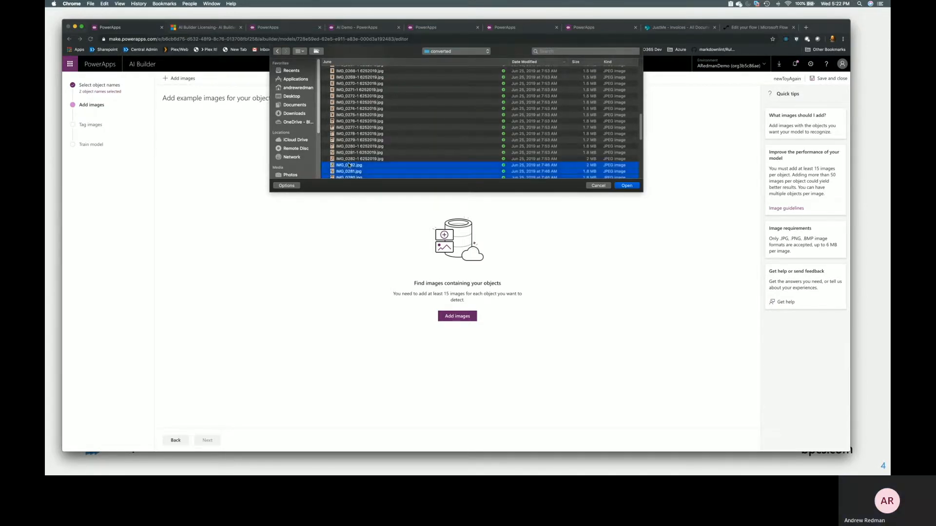
{"action": "left_click", "coordinate": [625, 188]}
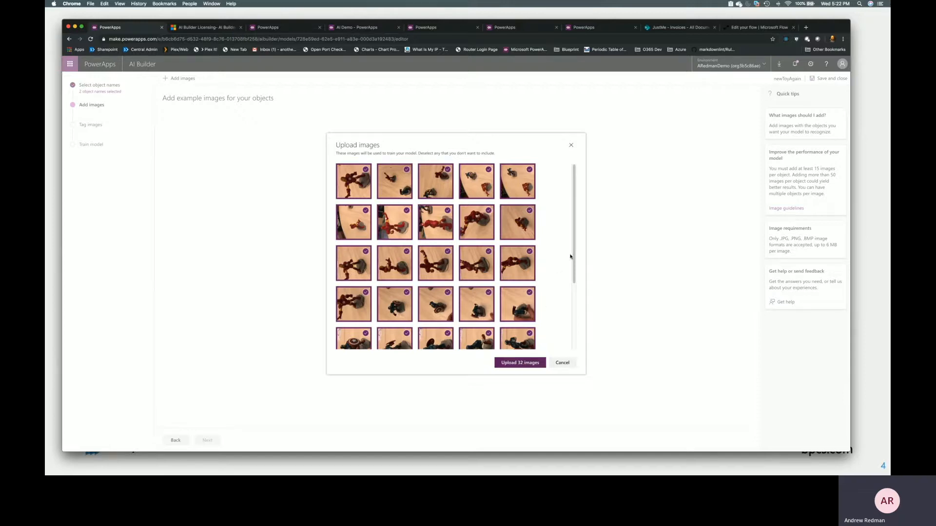
{"action": "left_click", "coordinate": [528, 363]}
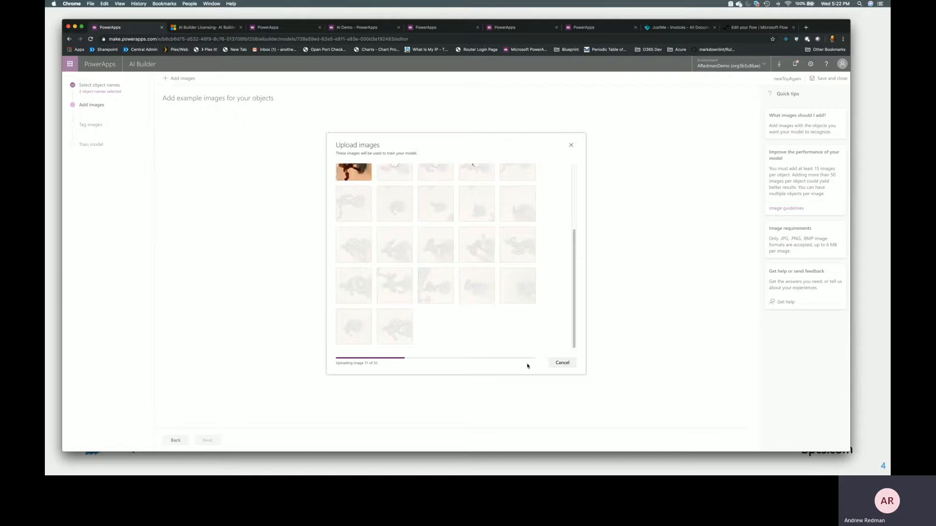
{"action": "left_click", "coordinate": [563, 362]}
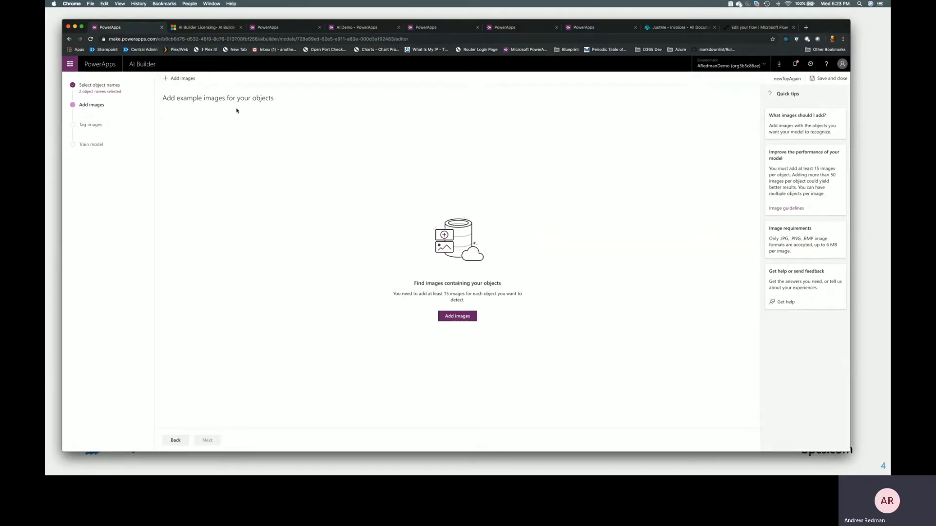
Step: Go to make.powerapps.com and open the list of existing AI Builder models
{"action": "left_click", "coordinate": [135, 41]}
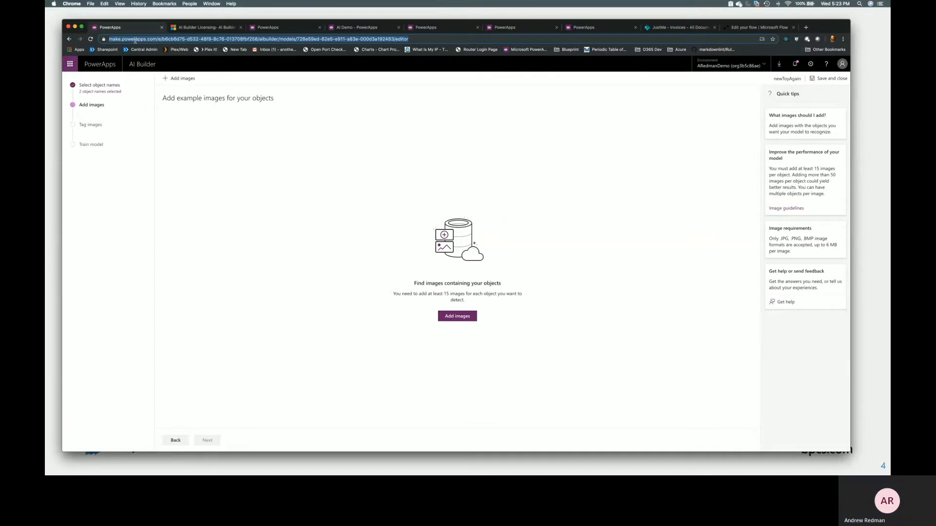
{"action": "type", "text": "make.powerapps.com"}
{"action": "key", "text": "Return"}
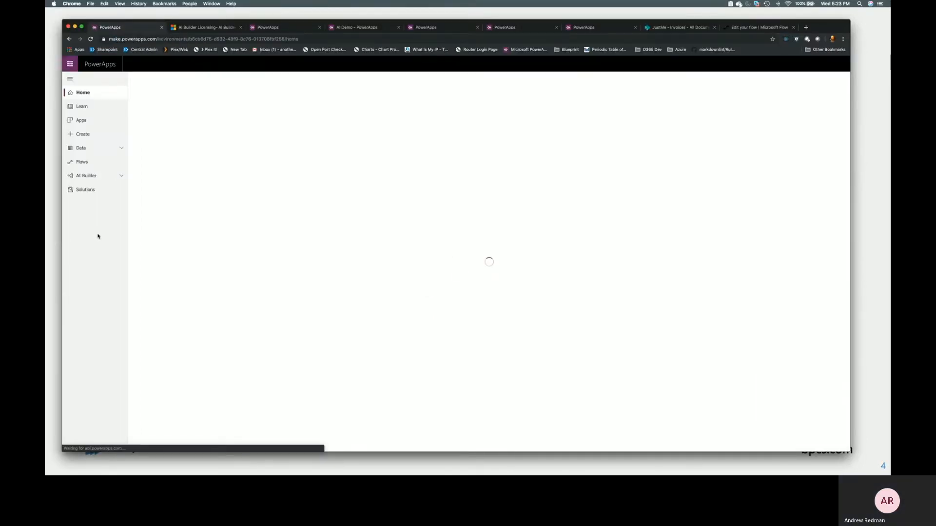
{"action": "left_click", "coordinate": [87, 176]}
{"action": "left_click", "coordinate": [86, 203]}
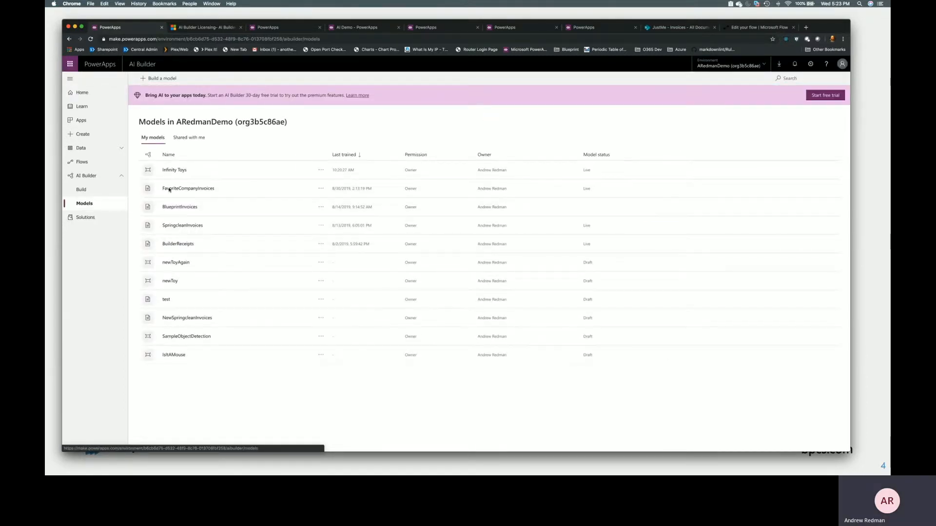
Step: Open the Infinity Toys model for editing and advance past its object names and example images to tagging
{"action": "left_click", "coordinate": [173, 170]}
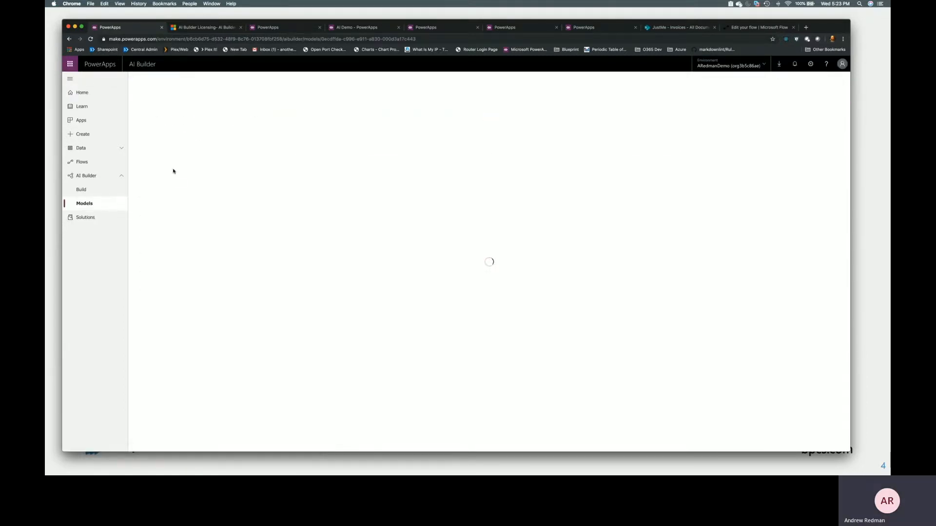
{"action": "left_click", "coordinate": [157, 79]}
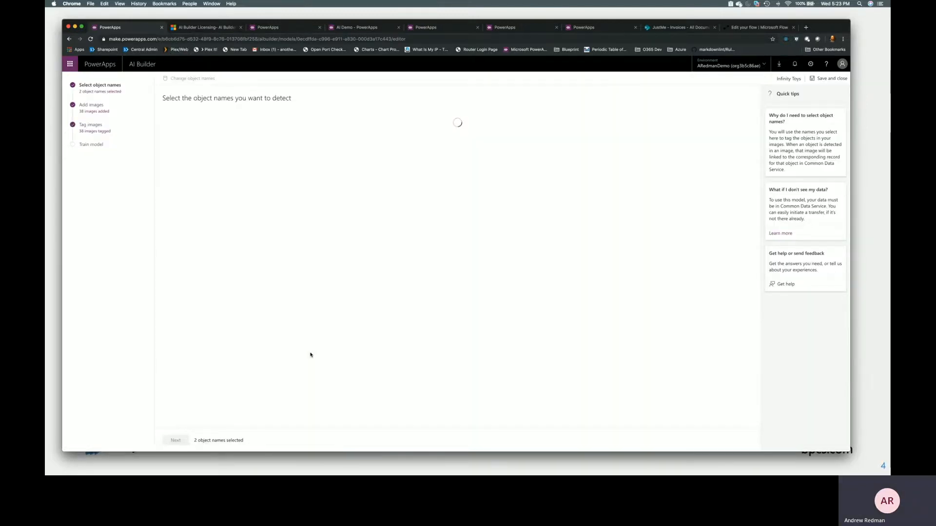
{"action": "left_click", "coordinate": [178, 441]}
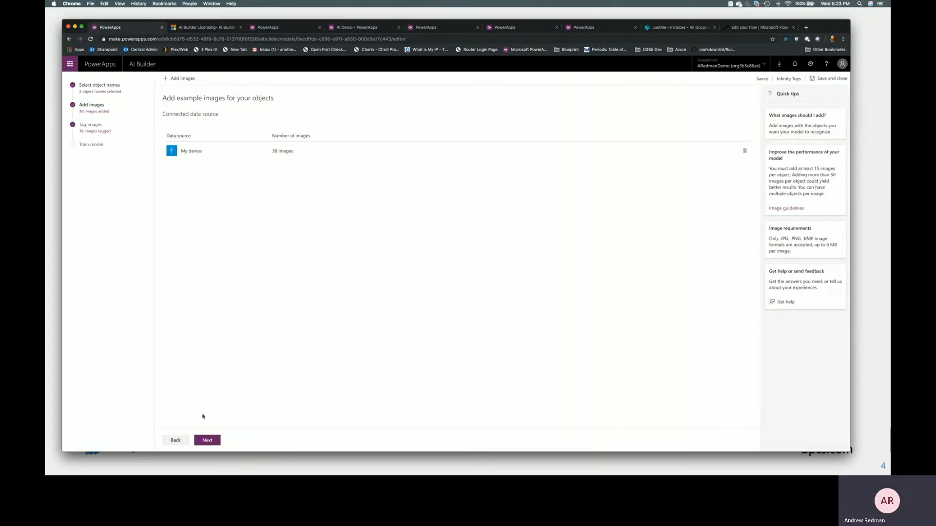
{"action": "left_click", "coordinate": [207, 441]}
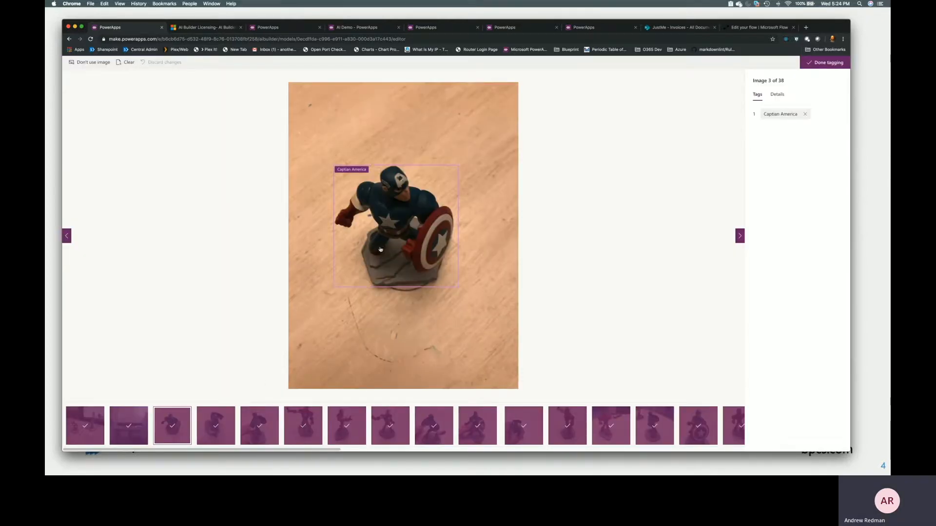
Step: Review the tags on the fourth and fifth images, finish tagging, and continue to the model's training summary
{"action": "left_click", "coordinate": [215, 424]}
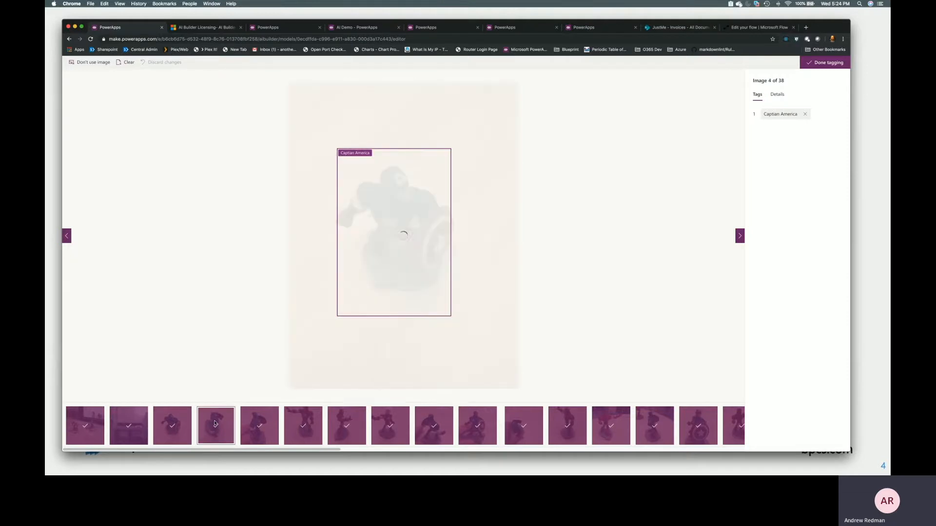
{"action": "left_click", "coordinate": [264, 420]}
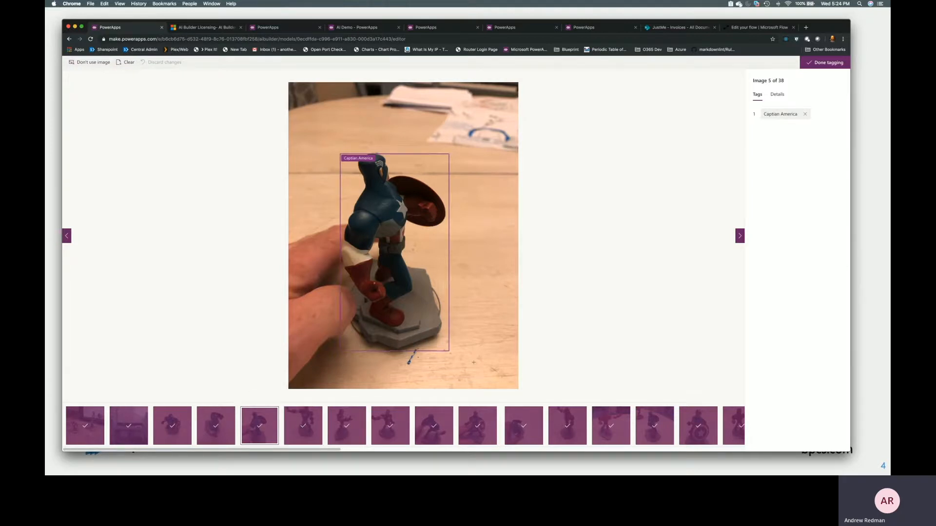
{"action": "left_click", "coordinate": [823, 64]}
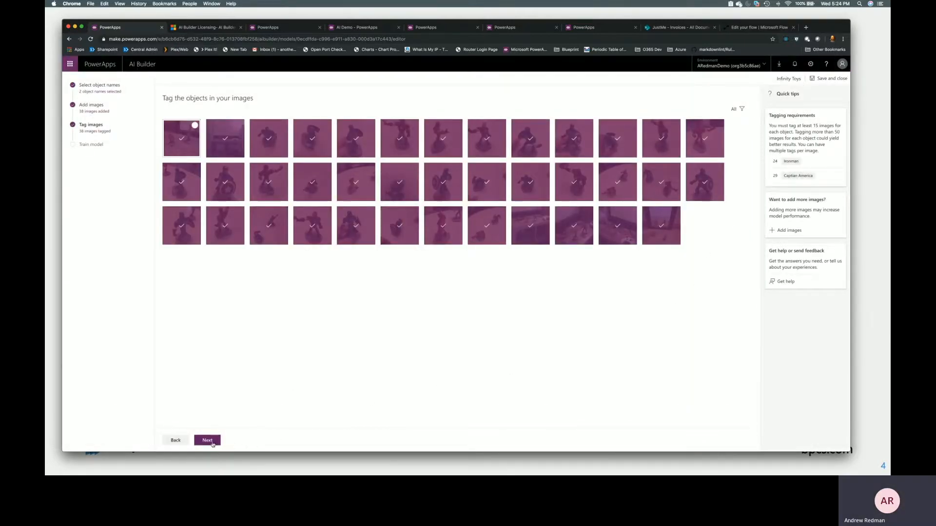
{"action": "left_click", "coordinate": [212, 442]}
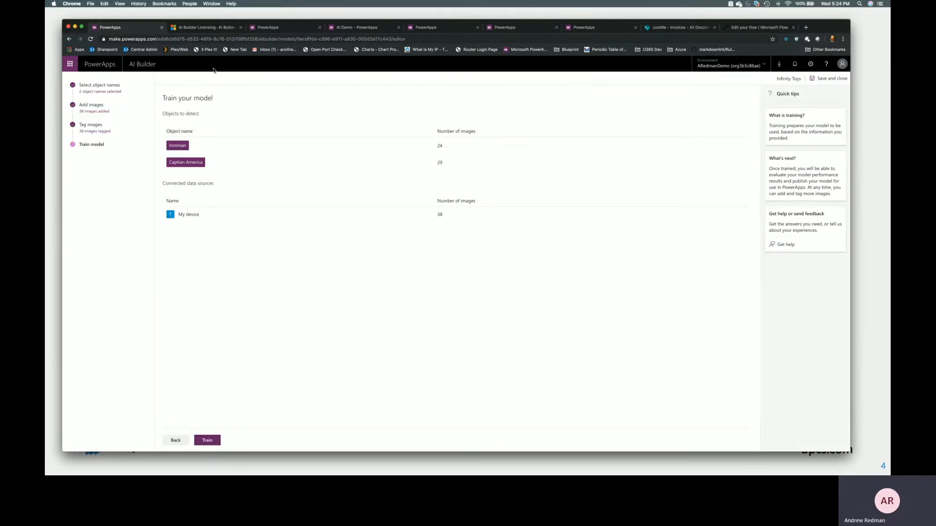
Step: Switch to the already open apps list and open the AI Demo app for editing
{"action": "left_click", "coordinate": [268, 28]}
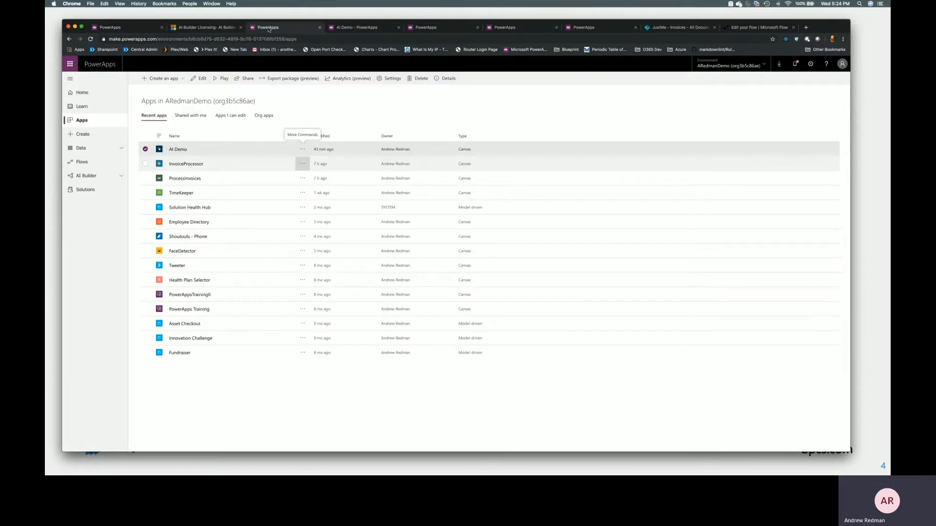
{"action": "left_click", "coordinate": [302, 149]}
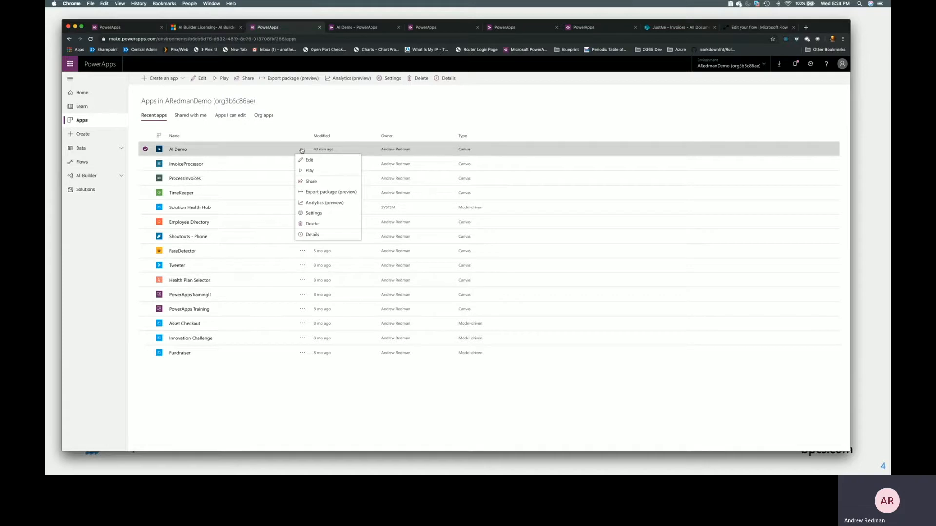
{"action": "left_click", "coordinate": [307, 160]}
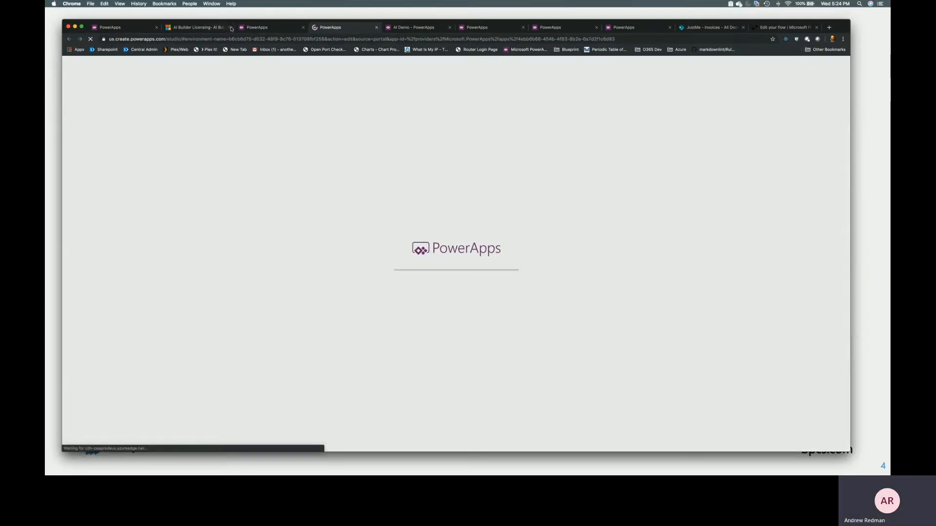
Step: Close the AI Builder Licensing browser tab and add a new blank screen to the AI Demo app
{"action": "left_click", "coordinate": [231, 27]}
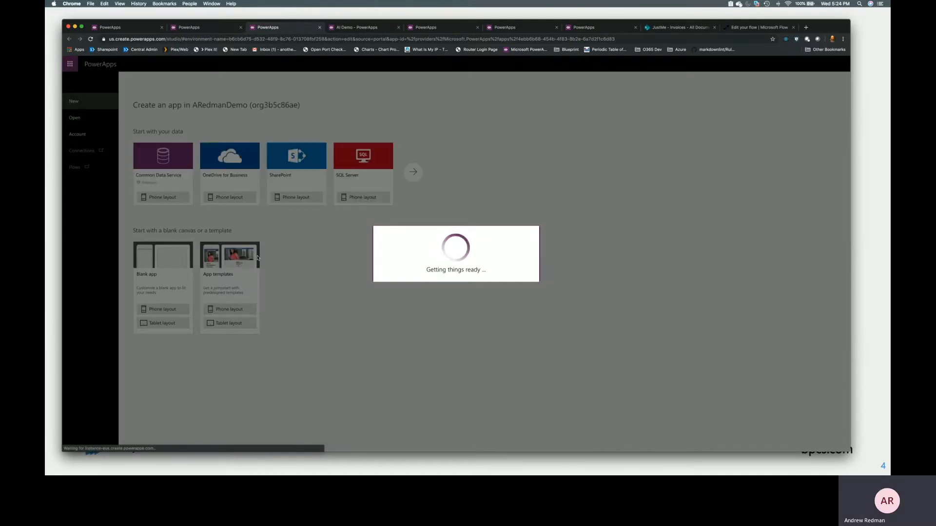
{"action": "left_click", "coordinate": [459, 282]}
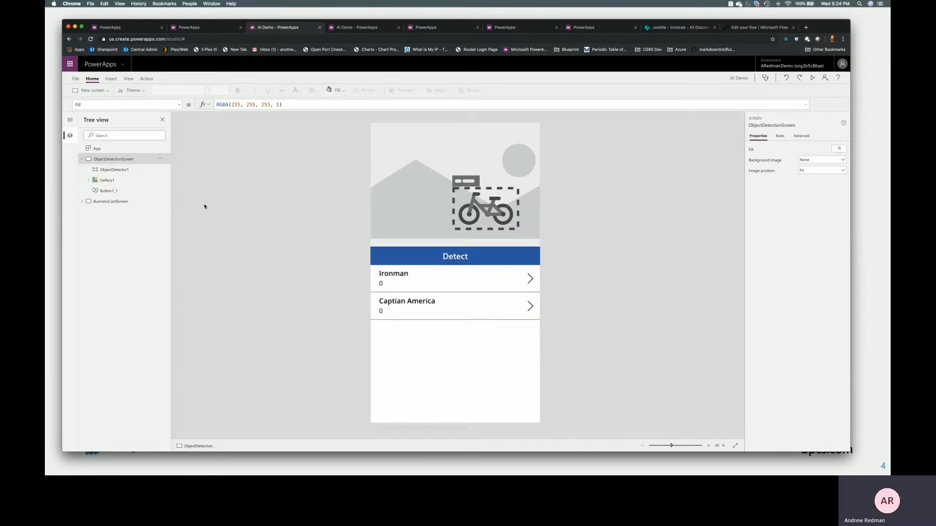
{"action": "left_click", "coordinate": [93, 91]}
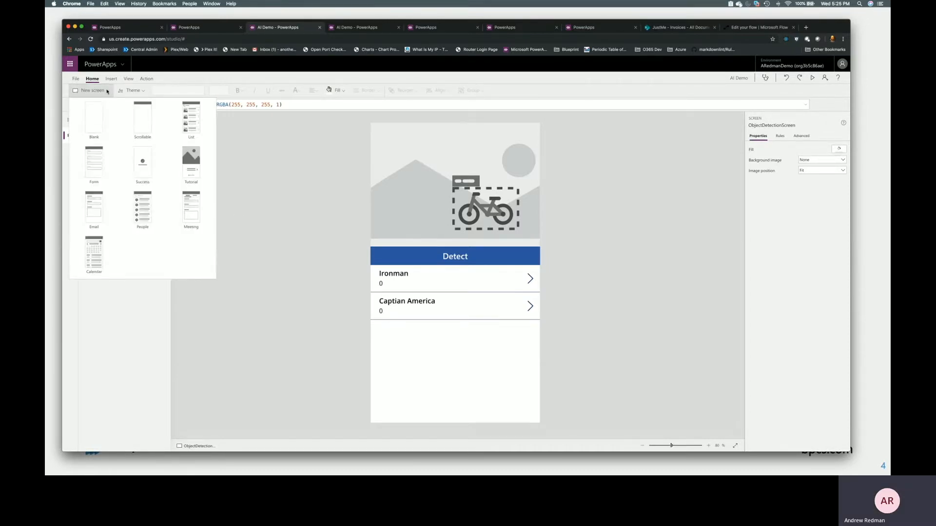
{"action": "left_click", "coordinate": [106, 120]}
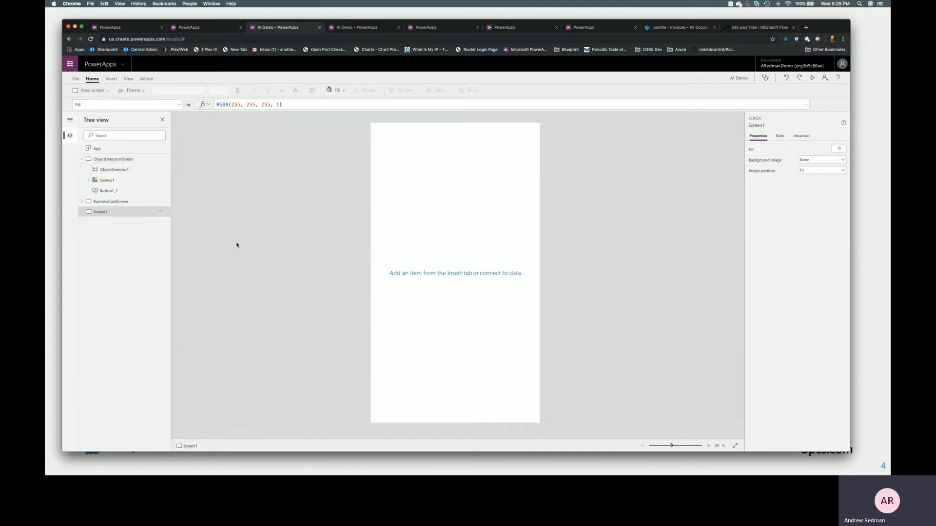
Step: Move the new blank screen up to the first place among the screens, above ObjectDetectionScreen
{"action": "left_click", "coordinate": [160, 211]}
{"action": "left_click", "coordinate": [172, 222]}
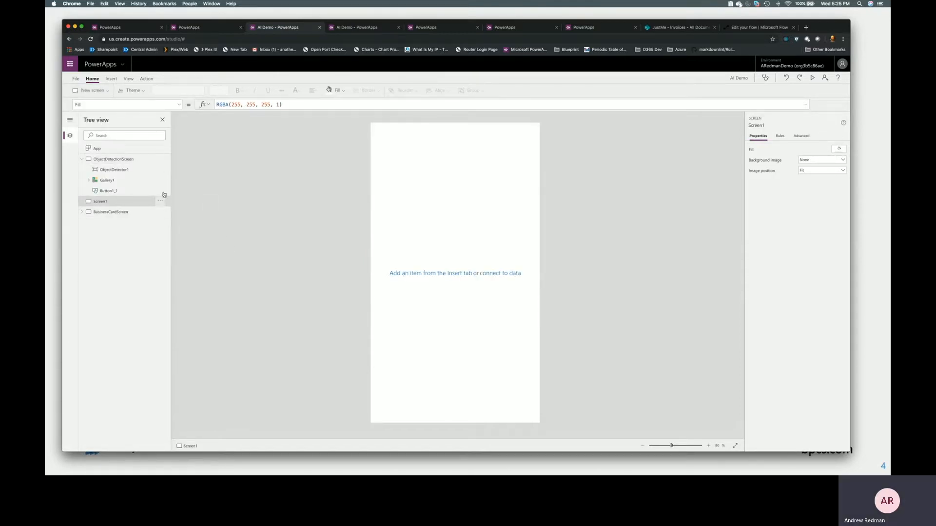
{"action": "left_click", "coordinate": [161, 201]}
{"action": "left_click", "coordinate": [170, 211]}
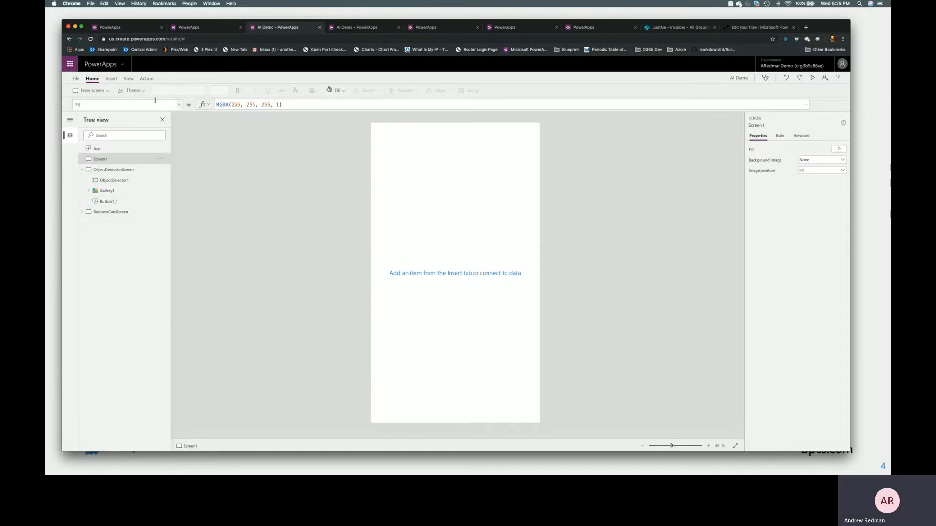
Step: Insert an AI Builder object detector on the blank screen and connect it to the Infinity Toys model
{"action": "left_click", "coordinate": [128, 79]}
{"action": "left_click", "coordinate": [111, 79]}
{"action": "left_click", "coordinate": [453, 91]}
{"action": "left_click", "coordinate": [451, 128]}
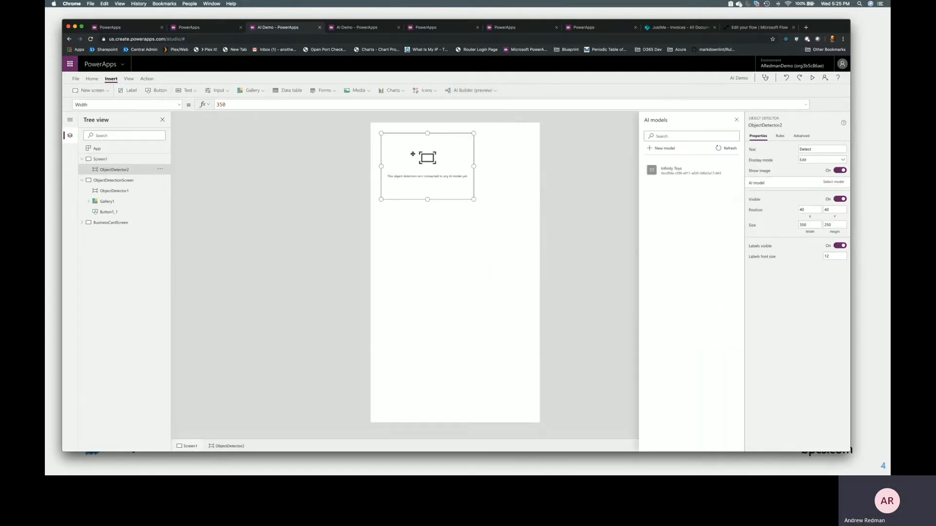
{"action": "left_click", "coordinate": [673, 177]}
Step: Resize the object detector to 640 wide and 520 high, flush with the screen's upper edge at position 0, 0
{"action": "left_click_drag", "start_coordinate": [470, 203], "coordinate": [544, 251]}
{"action": "left_click_drag", "start_coordinate": [381, 250], "coordinate": [371, 260]}
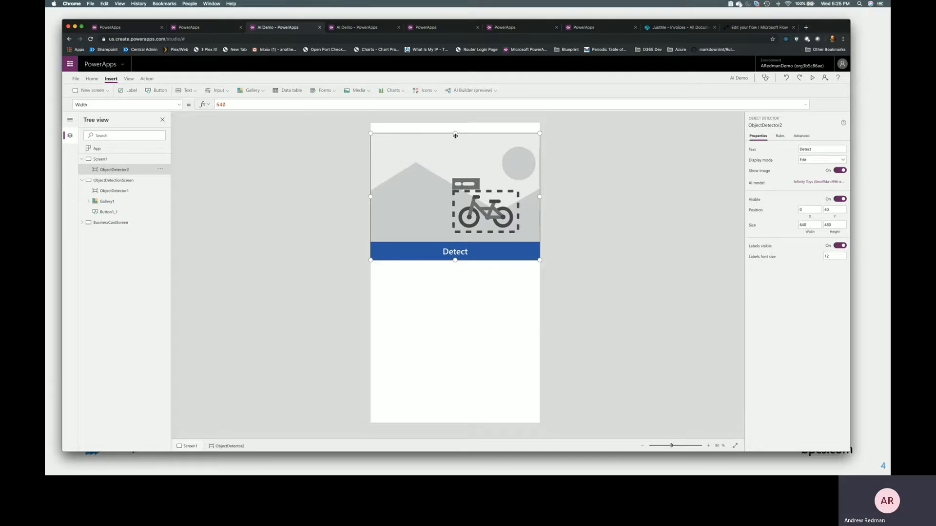
{"action": "left_click_drag", "start_coordinate": [455, 133], "coordinate": [455, 122]}
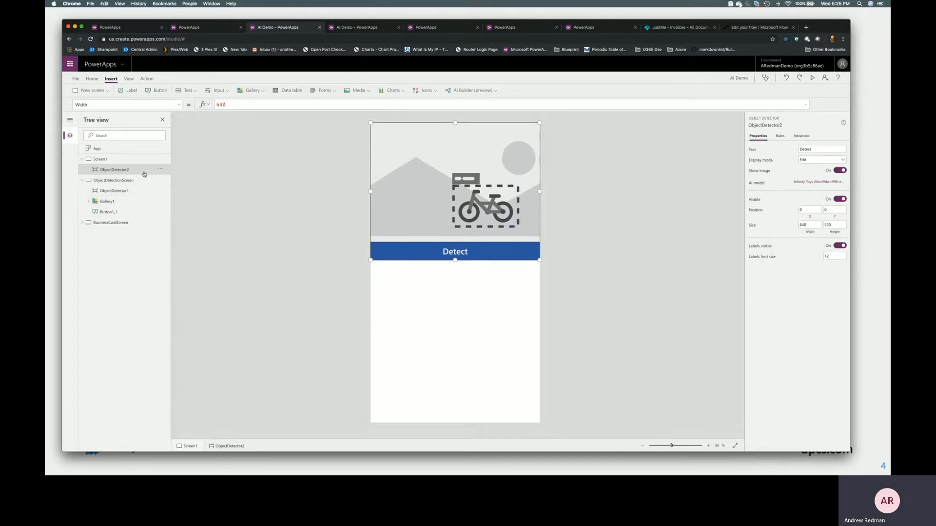
Step: Insert a vertical gallery and place it directly beneath the object detector's Detect button
{"action": "left_click", "coordinate": [260, 91]}
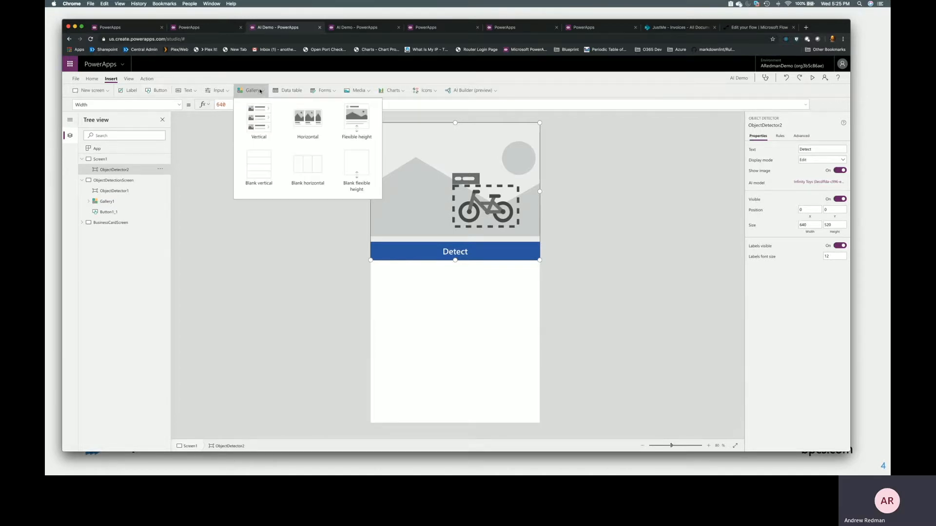
{"action": "left_click", "coordinate": [258, 121]}
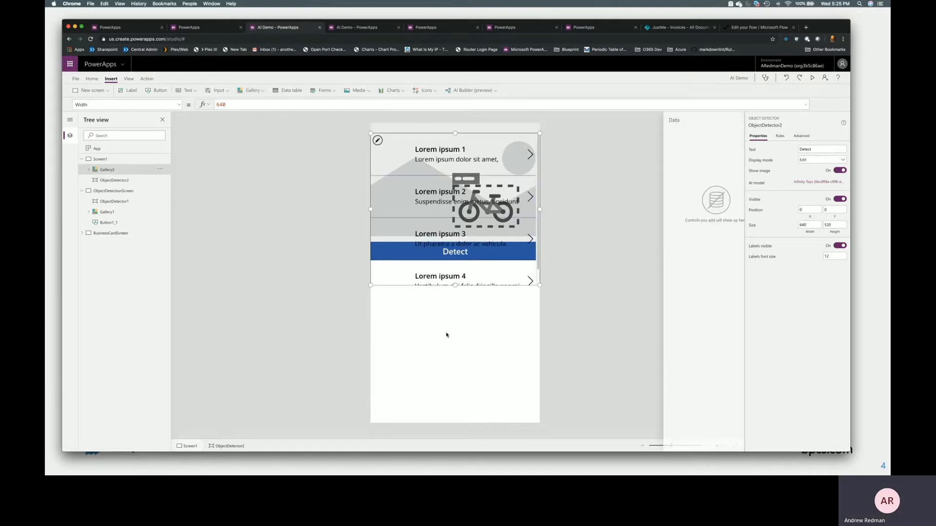
{"action": "left_click_drag", "start_coordinate": [415, 131], "coordinate": [432, 261]}
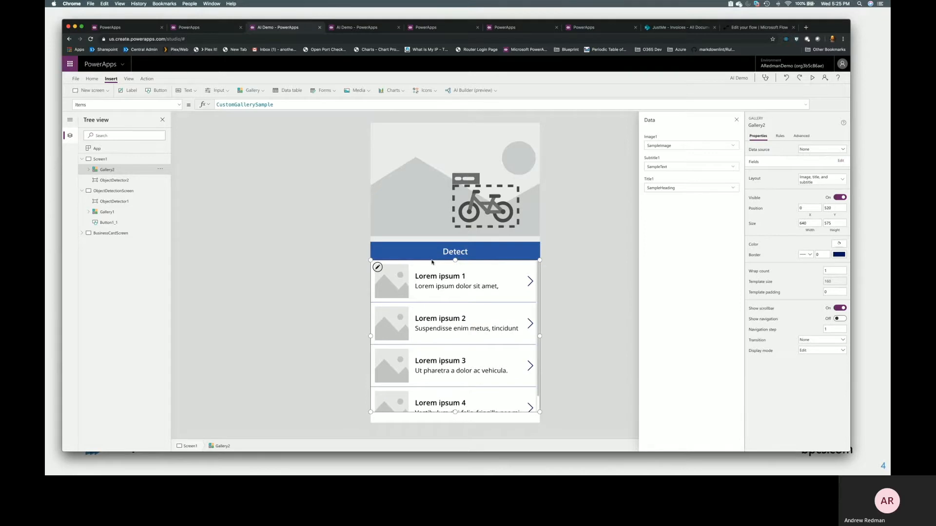
Step: Set the new gallery's Items formula to ObjectDetector2.VisionObjects and close the data source list
{"action": "left_click", "coordinate": [841, 150]}
{"action": "left_click", "coordinate": [816, 164]}
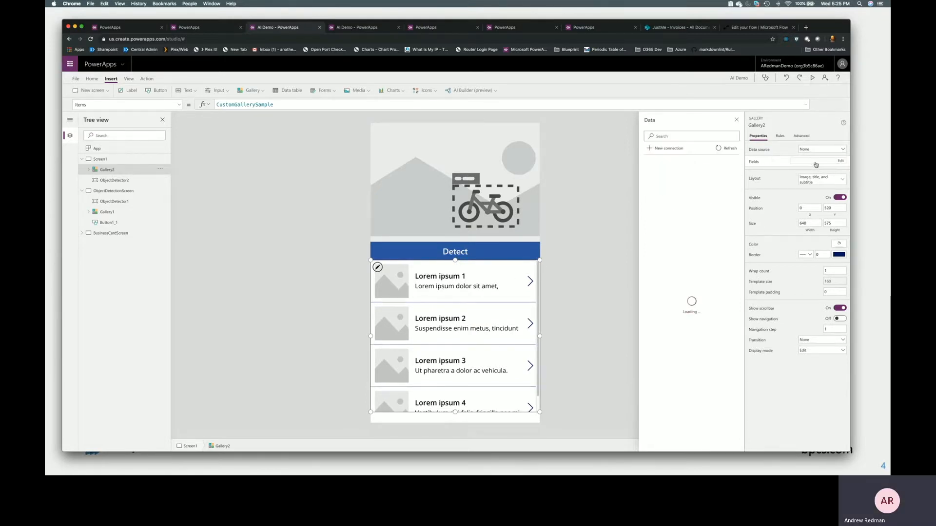
{"action": "left_click", "coordinate": [801, 136]}
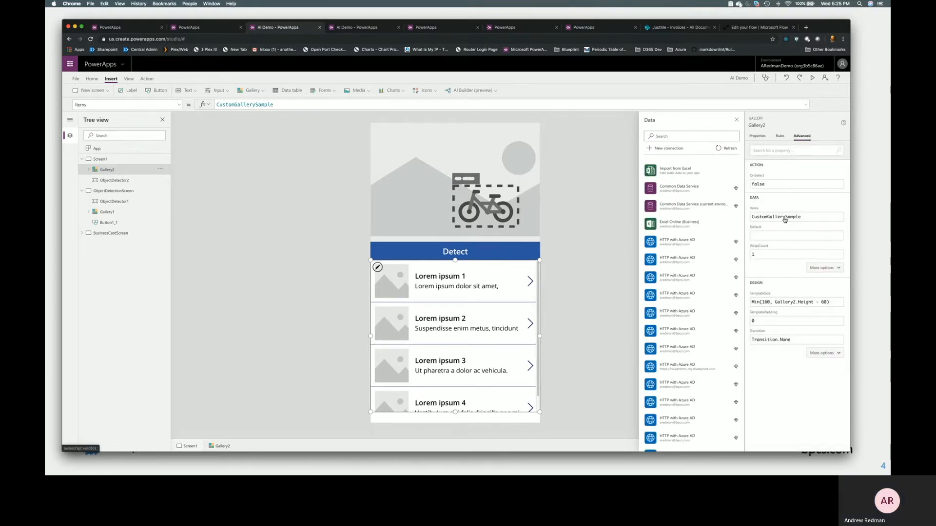
{"action": "left_click", "coordinate": [812, 217]}
{"action": "left_click_drag", "start_coordinate": [812, 216], "coordinate": [730, 217]}
{"action": "left_click_drag", "start_coordinate": [295, 104], "coordinate": [188, 103]}
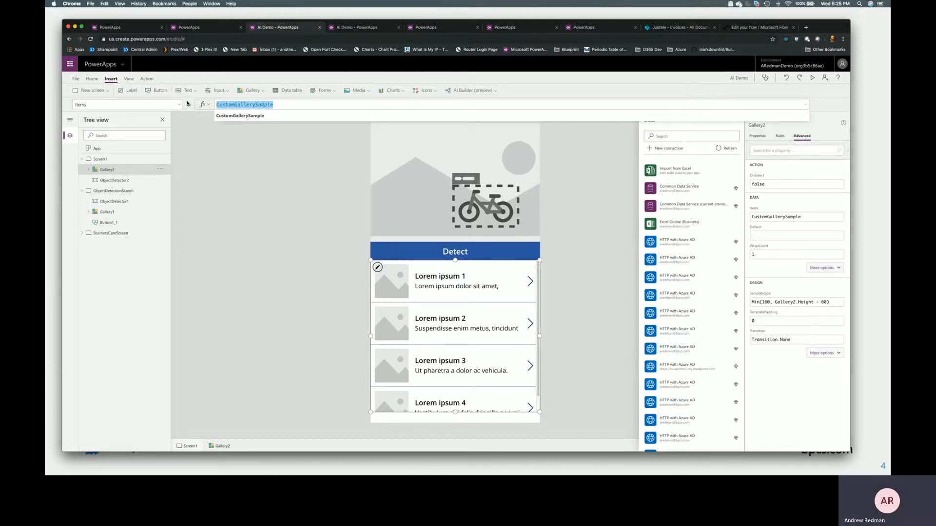
{"action": "type", "text": "Obje"}
{"action": "key", "text": "Down"}
{"action": "key", "text": "Down"}
{"action": "key", "text": "Down"}
{"action": "key", "text": "Return"}
{"action": "type", "text": "."}
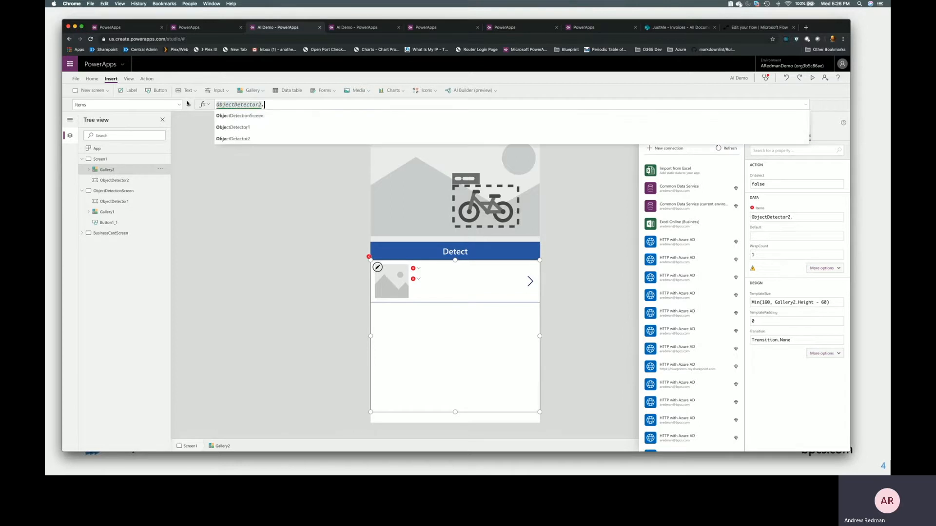
{"action": "key", "text": "Return"}
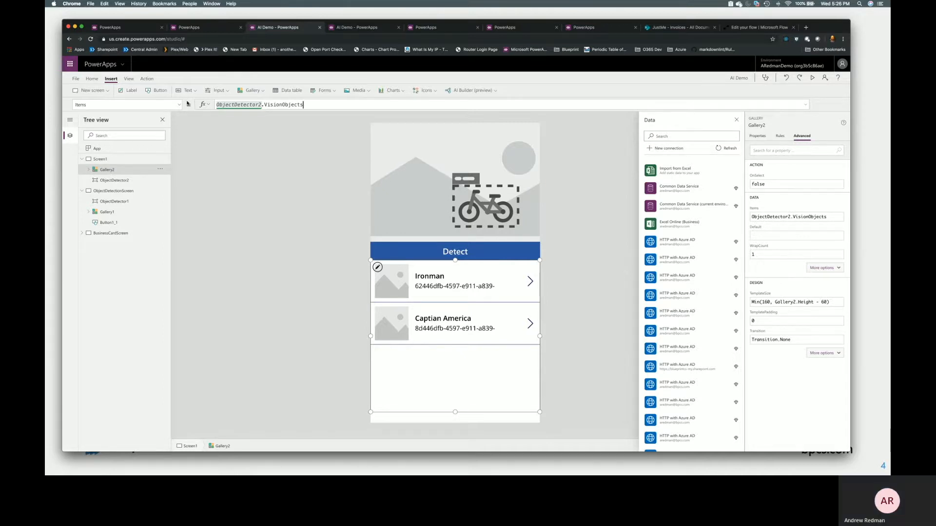
{"action": "left_click", "coordinate": [736, 120]}
{"action": "left_click", "coordinate": [381, 272]}
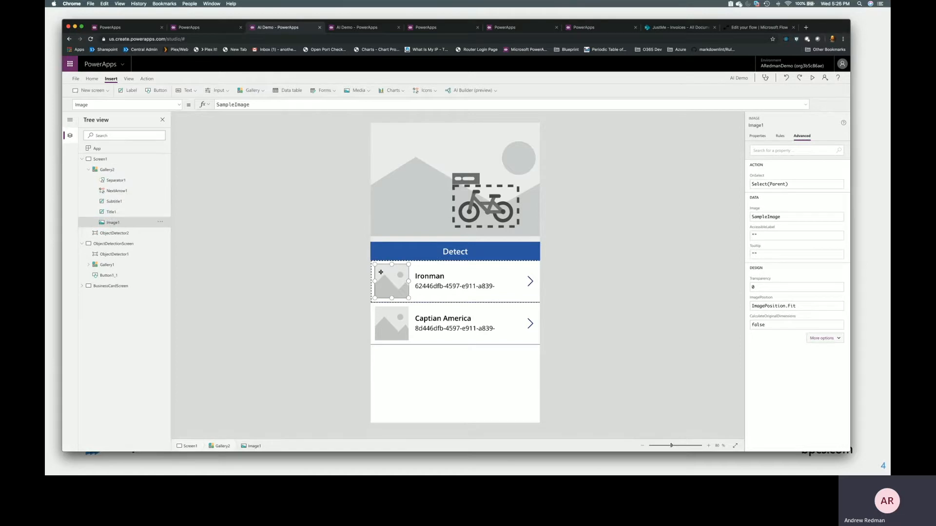
{"action": "key", "text": "Delete"}
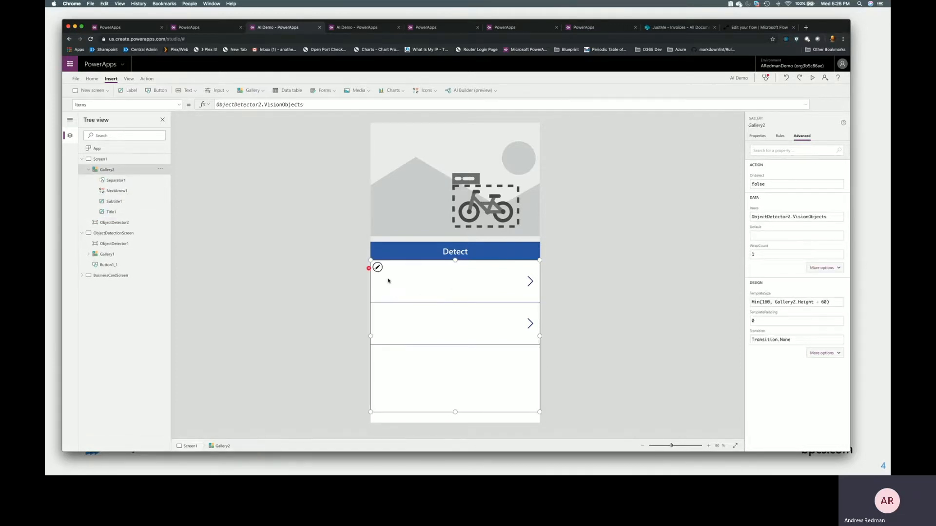
{"action": "key", "text": "super+z"}
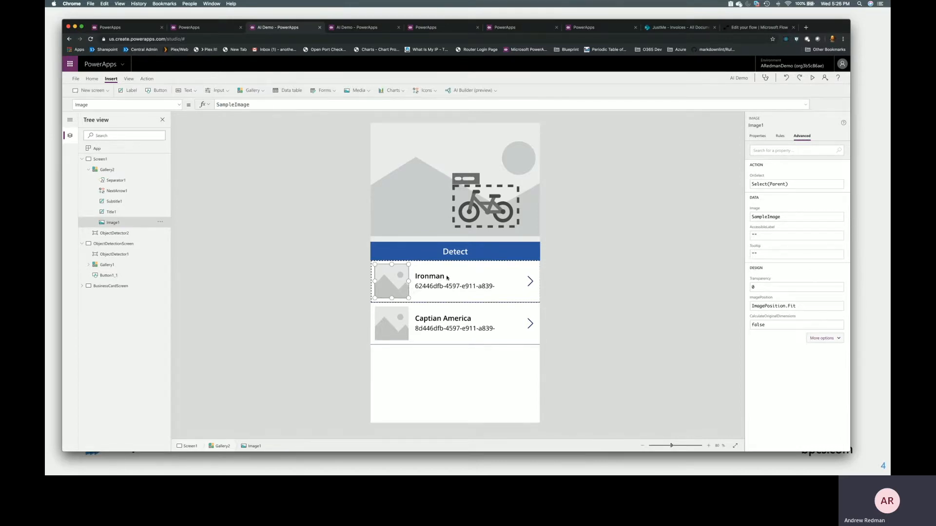
{"action": "left_click", "coordinate": [758, 136]}
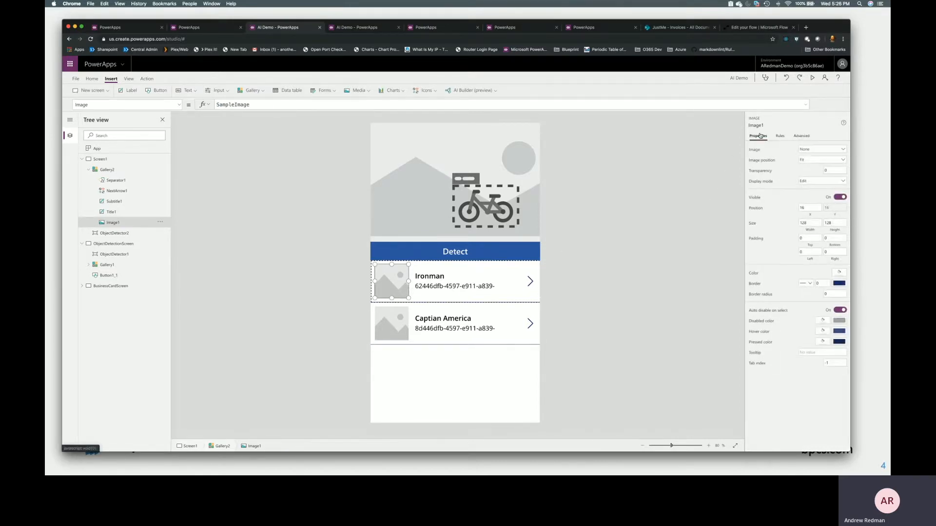
{"action": "left_click", "coordinate": [801, 136]}
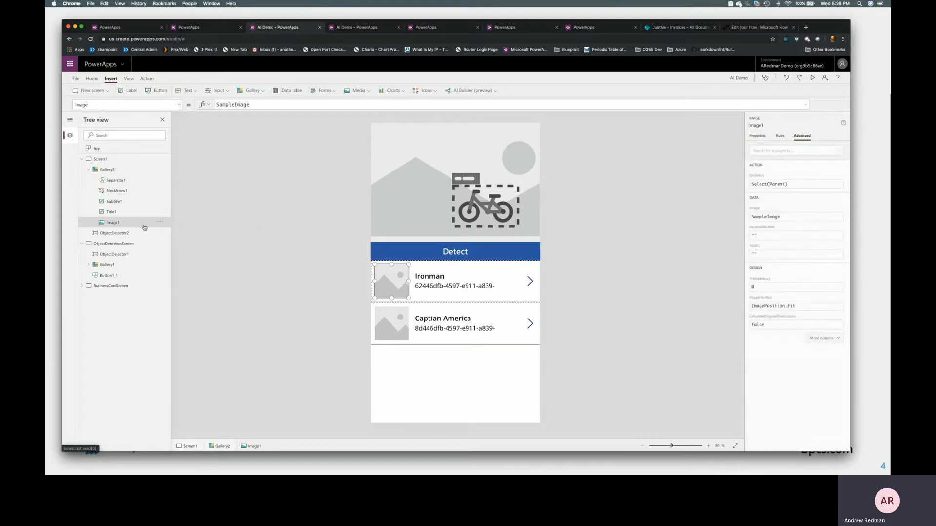
Step: Change the new gallery's layout to Title and subtitle
{"action": "left_click", "coordinate": [108, 170]}
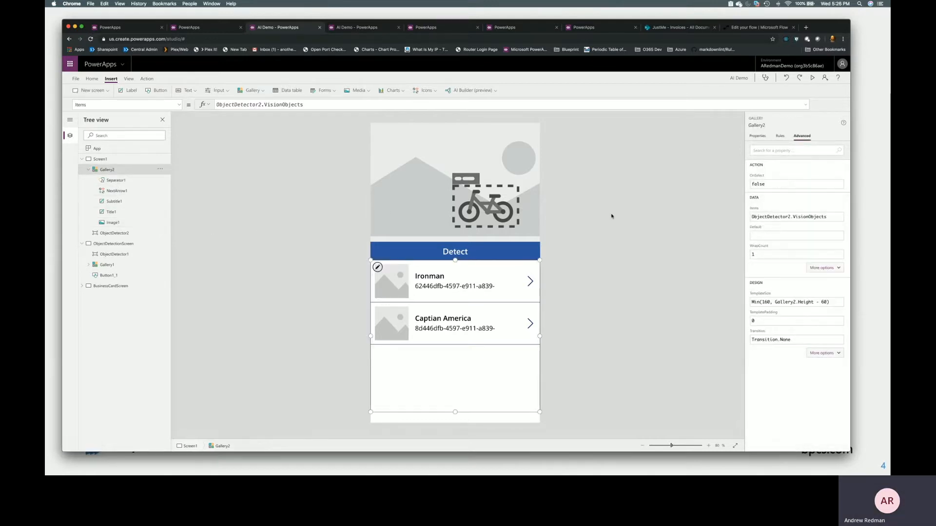
{"action": "left_click", "coordinate": [760, 137]}
{"action": "left_click", "coordinate": [838, 182]}
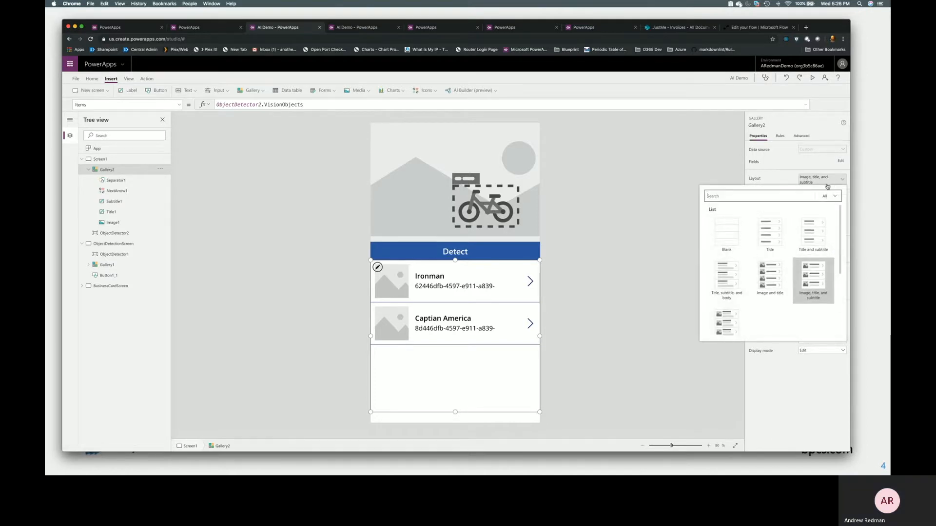
{"action": "left_click", "coordinate": [807, 235]}
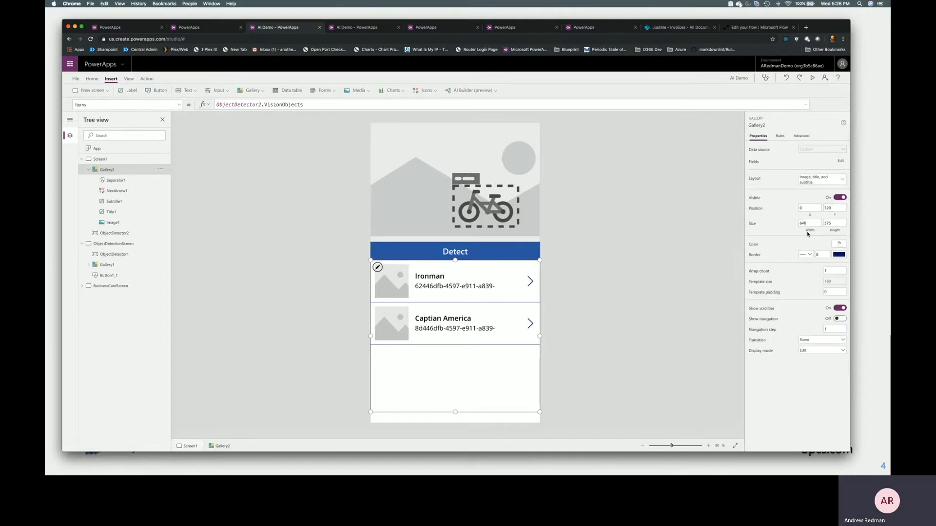
Step: Set the text formula of the gallery's subtitle label to ThisItem.count
{"action": "left_click", "coordinate": [445, 279]}
{"action": "left_click", "coordinate": [258, 104]}
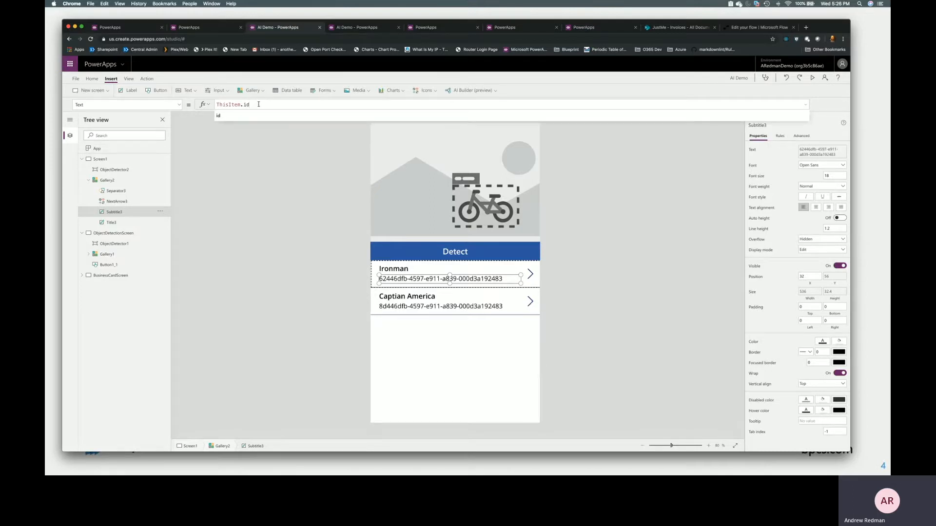
{"action": "key", "text": "BackSpace"}
{"action": "key", "text": "BackSpace"}
{"action": "type", "text": "c"}
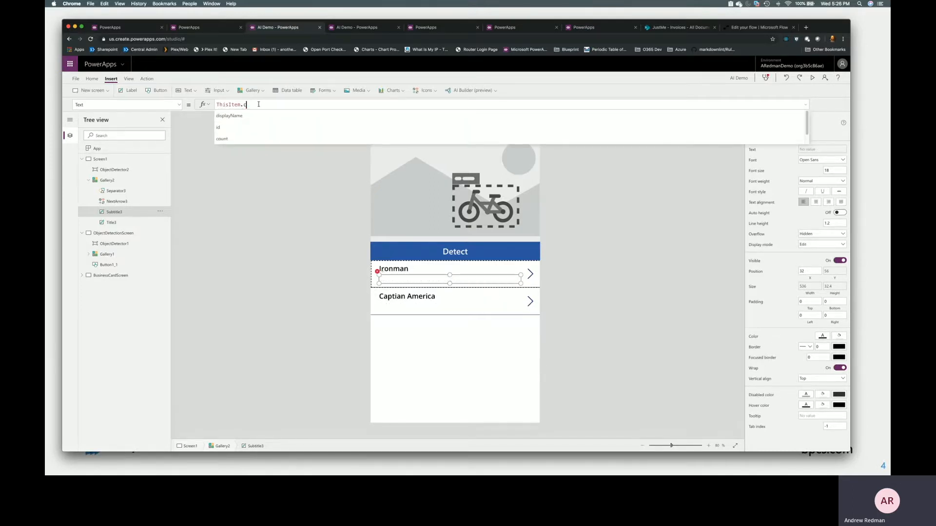
{"action": "type", "text": "ount"}
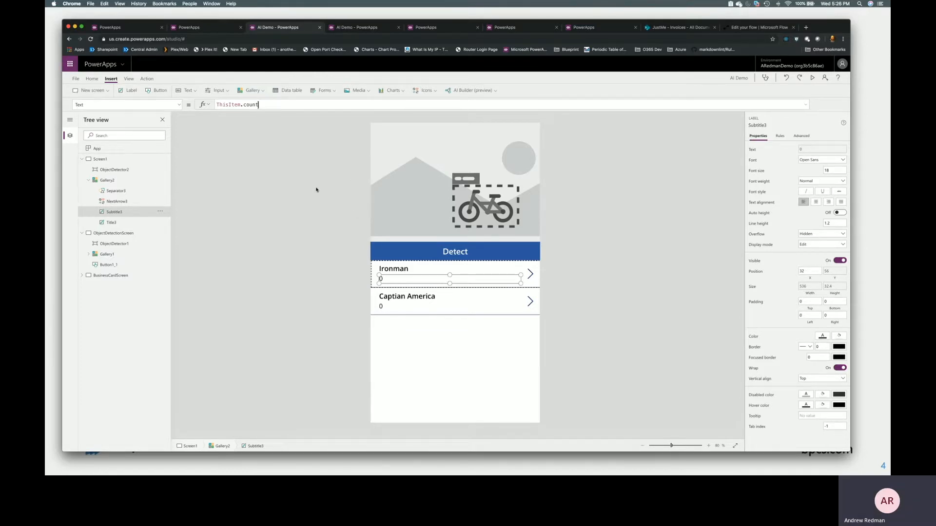
Step: Save the AI Demo app without a version note and return to the screen editor
{"action": "left_click", "coordinate": [75, 78]}
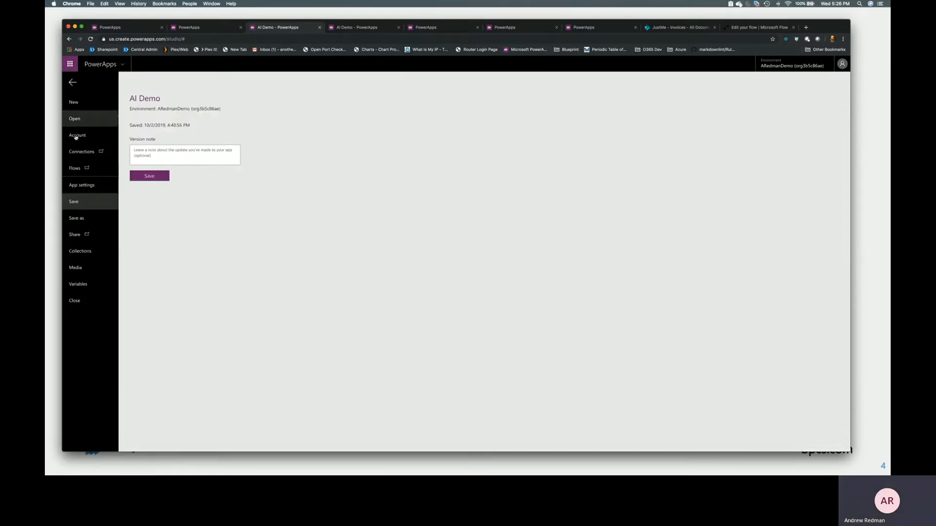
{"action": "left_click", "coordinate": [144, 177]}
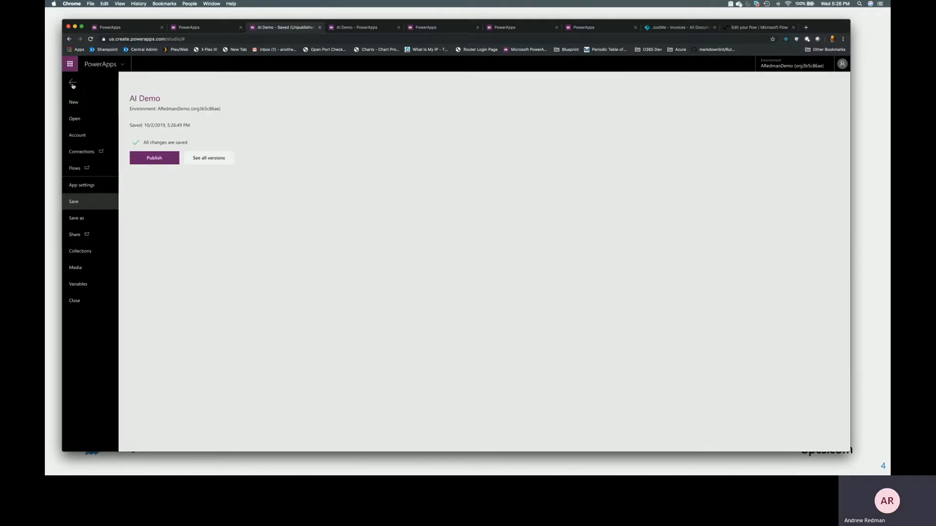
{"action": "left_click", "coordinate": [72, 83]}
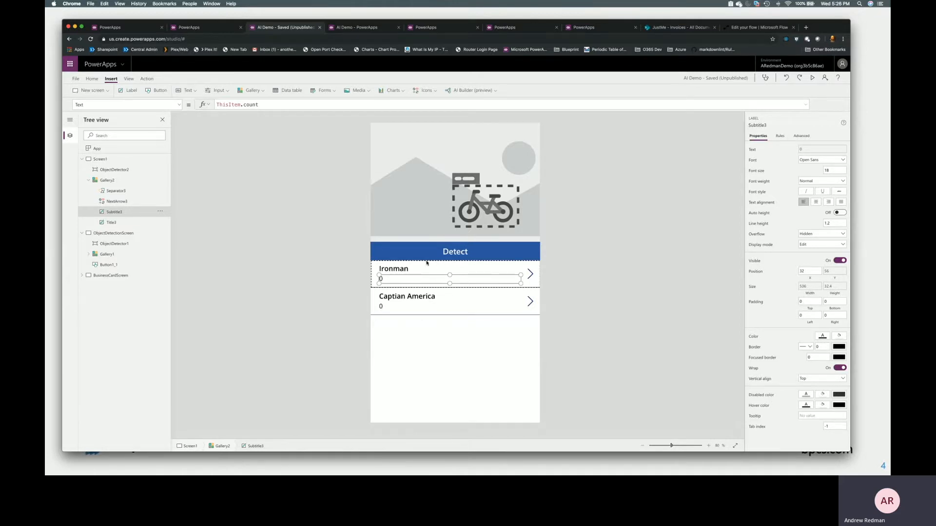
Step: Shorten the results gallery from its upper edge and place a new label in the gap below the Detect button
{"action": "left_click", "coordinate": [107, 180]}
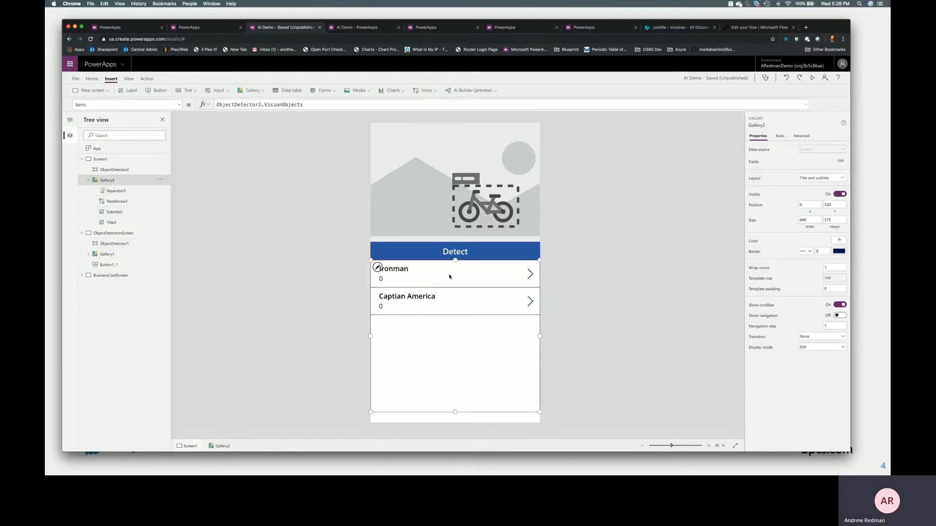
{"action": "left_click_drag", "start_coordinate": [456, 260], "coordinate": [457, 283]}
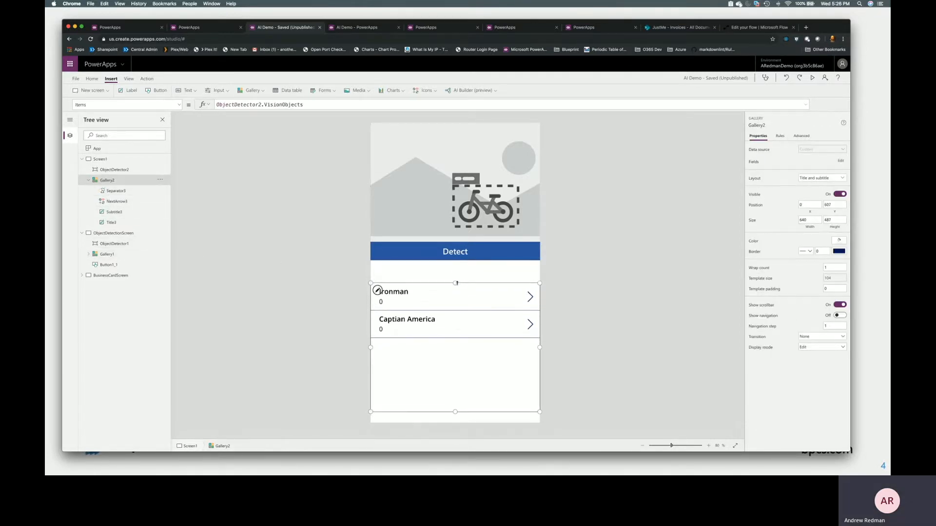
{"action": "left_click", "coordinate": [129, 93]}
{"action": "left_click_drag", "start_coordinate": [392, 137], "coordinate": [389, 271]}
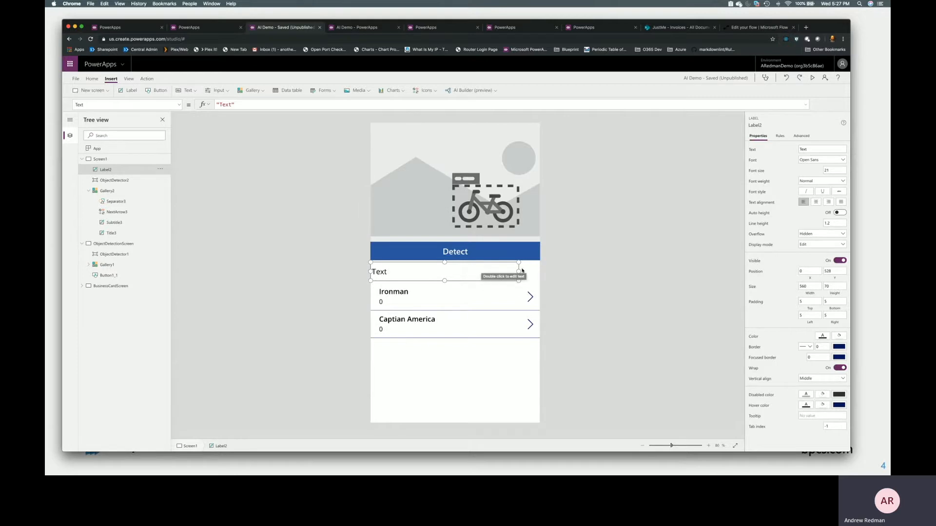
Step: Set the new label's text to "Hey I'm new"
{"action": "double_click", "coordinate": [227, 105]}
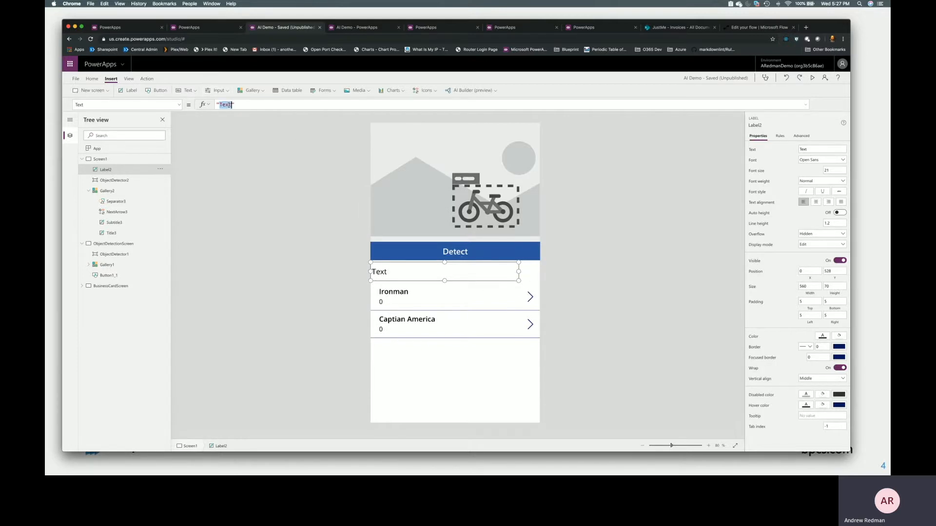
{"action": "type", "text": "Hey I'm no"}
{"action": "key", "text": "BackSpace"}
{"action": "type", "text": "ew"}
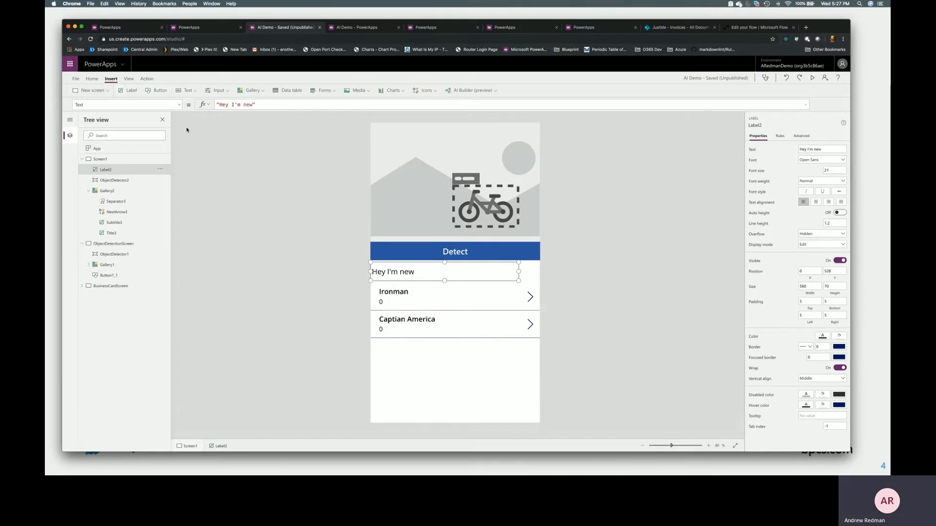
Step: Save the AI Demo app and publish this version
{"action": "key", "text": "ctrl+s"}
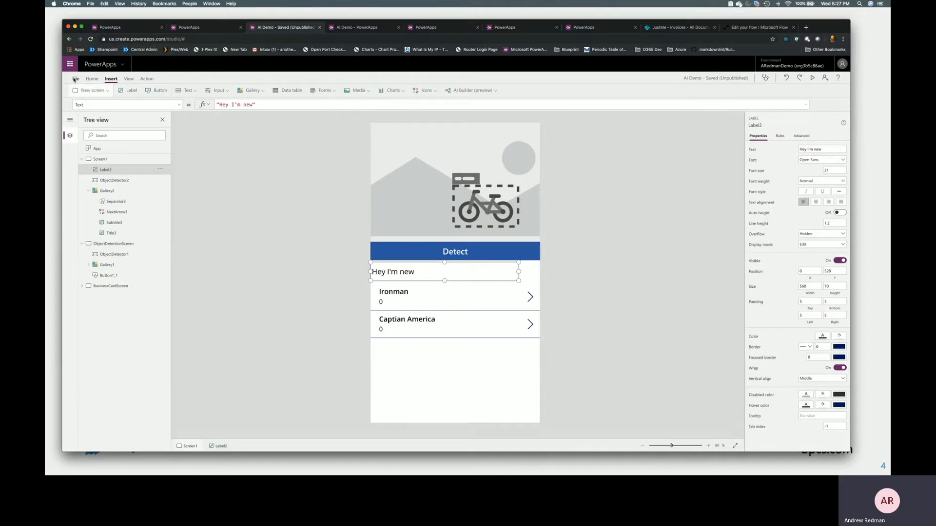
{"action": "left_click", "coordinate": [74, 80]}
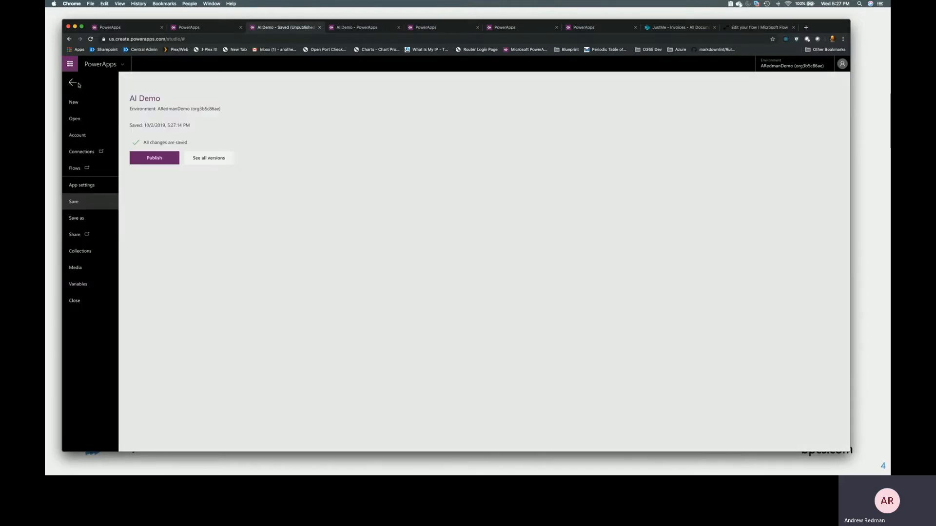
{"action": "left_click", "coordinate": [158, 160]}
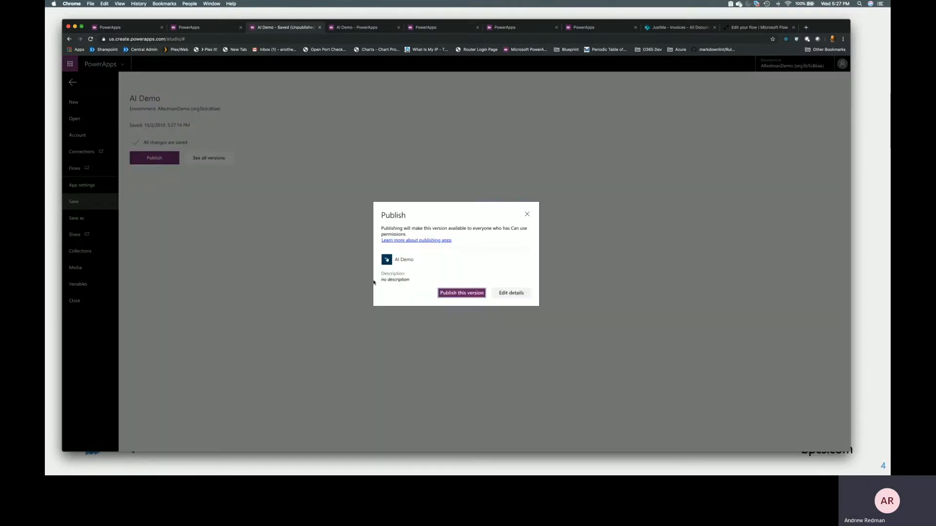
{"action": "left_click", "coordinate": [463, 293]}
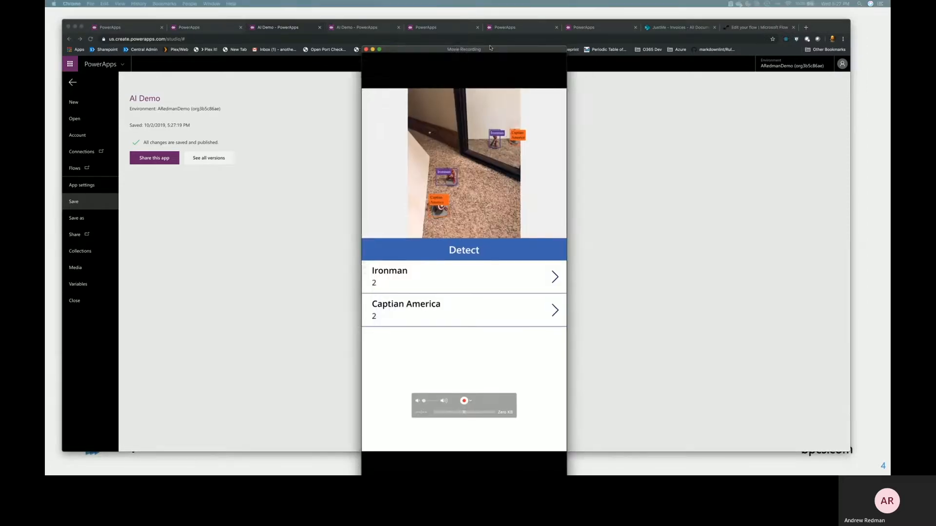
Step: Examine the published app in the mirrored phone window, move it aside, and advance the PowerPoint presentation to the Form Processing slide
{"action": "left_click_drag", "start_coordinate": [497, 48], "coordinate": [486, 27]}
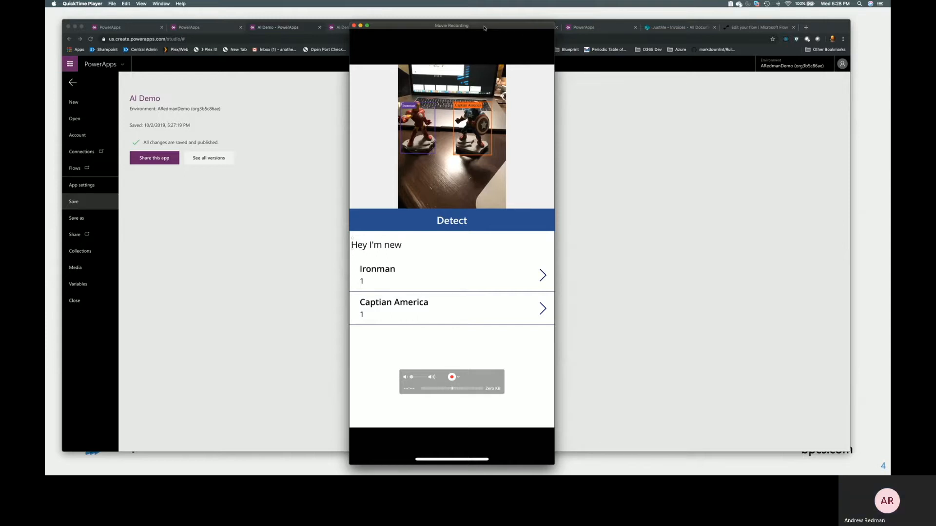
{"action": "left_click_drag", "start_coordinate": [485, 27], "coordinate": [890, 24]}
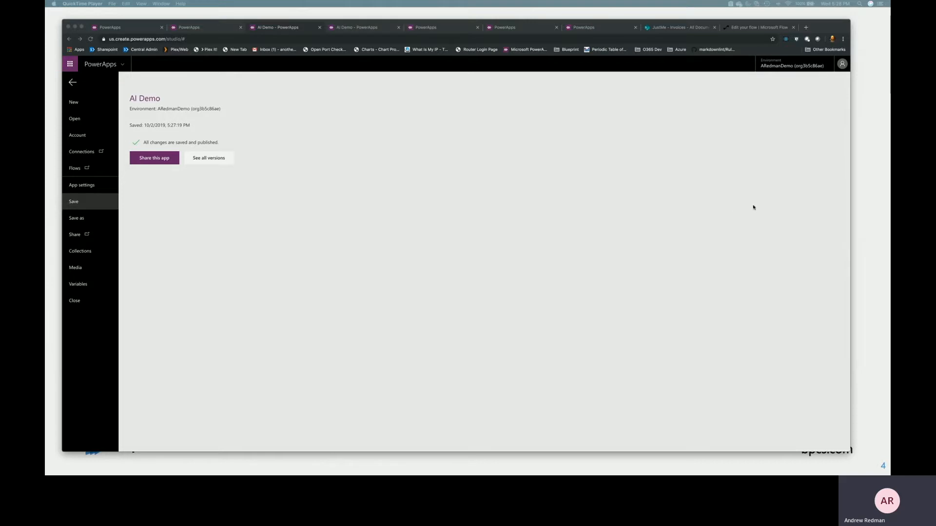
{"action": "left_click", "coordinate": [860, 179]}
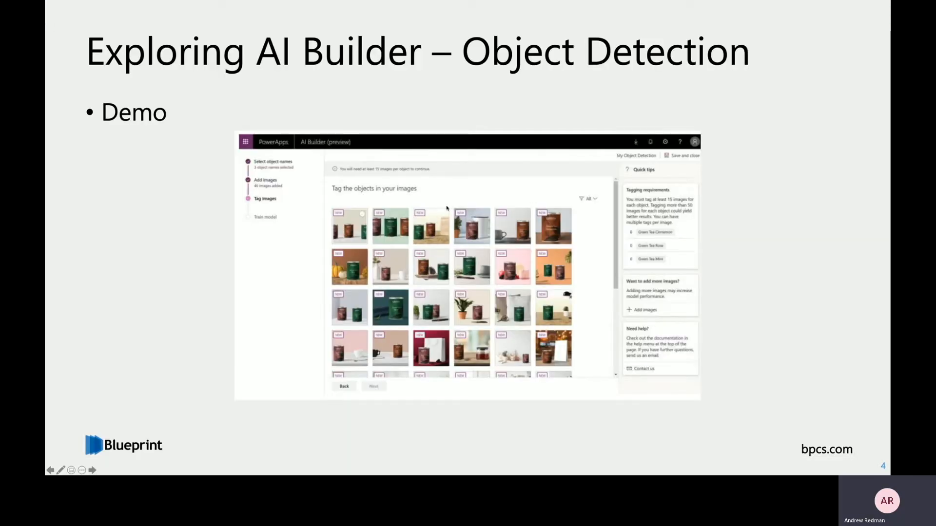
{"action": "left_click", "coordinate": [446, 208]}
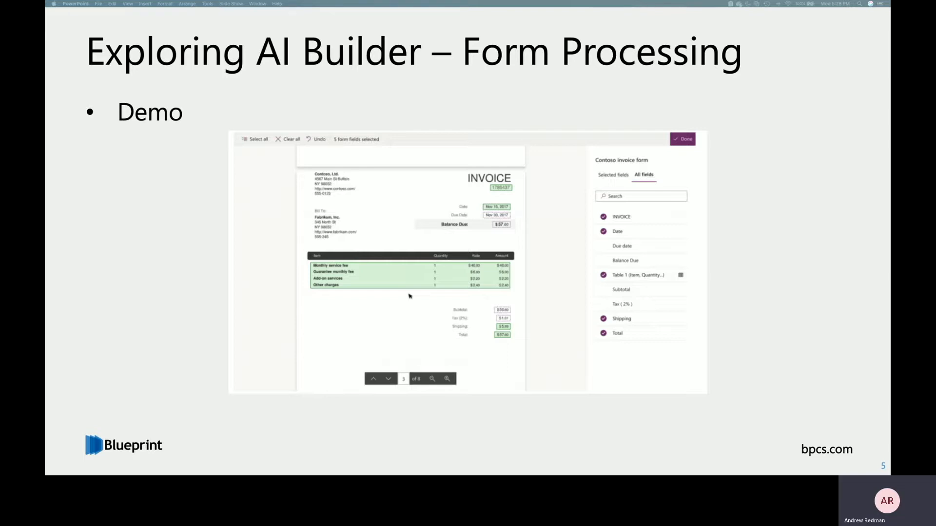
Step: Switch to Chrome and open the recent ProcessInvoices app in the unused PowerApps studio page
{"action": "key", "text": "super+Tab"}
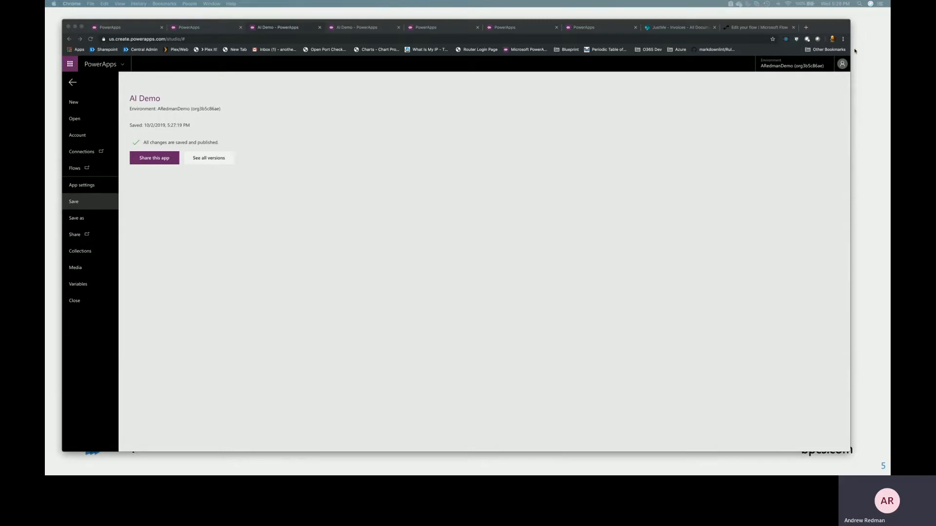
{"action": "left_click", "coordinate": [442, 30]}
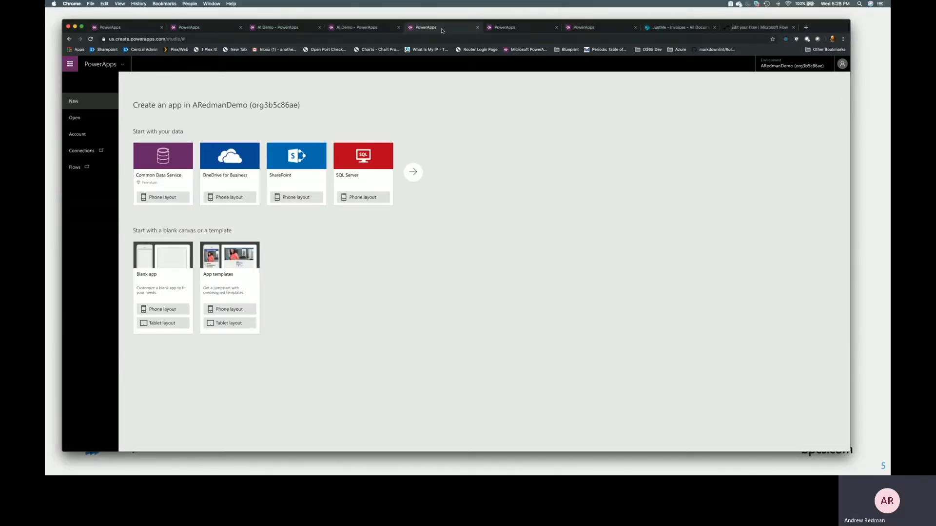
{"action": "left_click", "coordinate": [75, 118]}
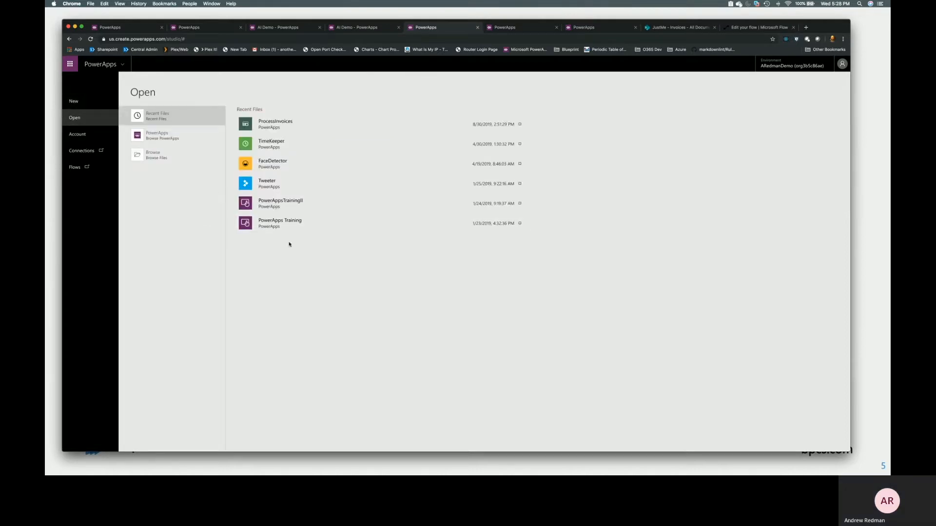
{"action": "left_click", "coordinate": [272, 123]}
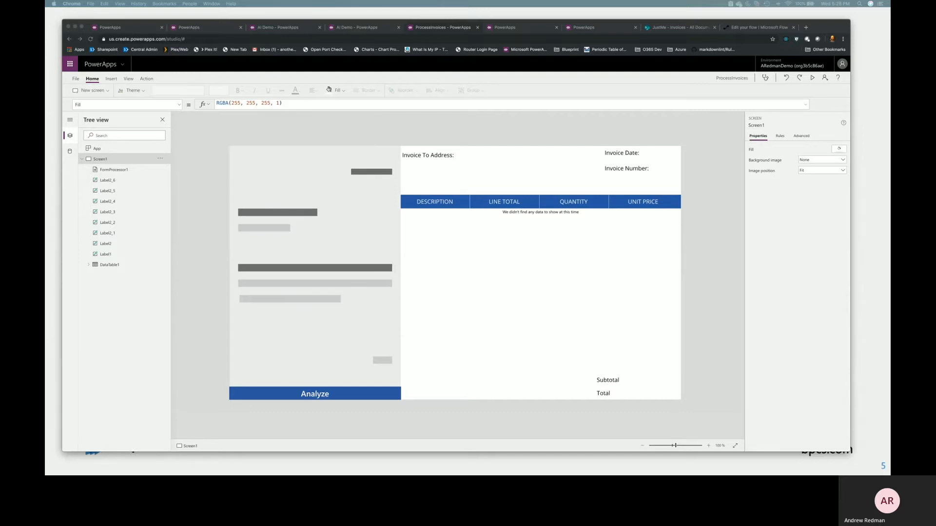
Step: Bring the FavCo_6.pdf invoice window over the app to review it, and return to the app editor
{"action": "left_click_drag", "start_coordinate": [935, 21], "coordinate": [138, 21]}
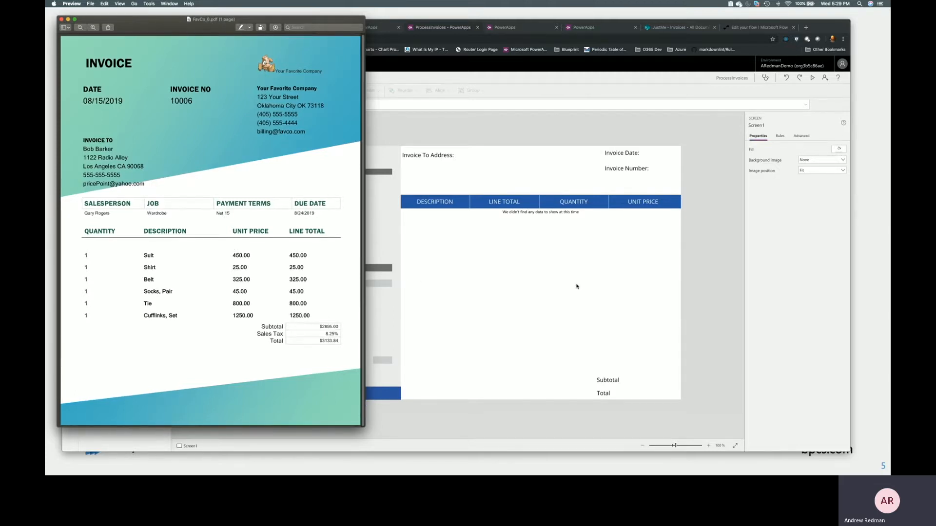
{"action": "left_click", "coordinate": [692, 198]}
Step: Preview the ProcessInvoices app and analyze FavCo_6.pdf from the InvoiceSamples folder inside AI
{"action": "left_click", "coordinate": [812, 78]}
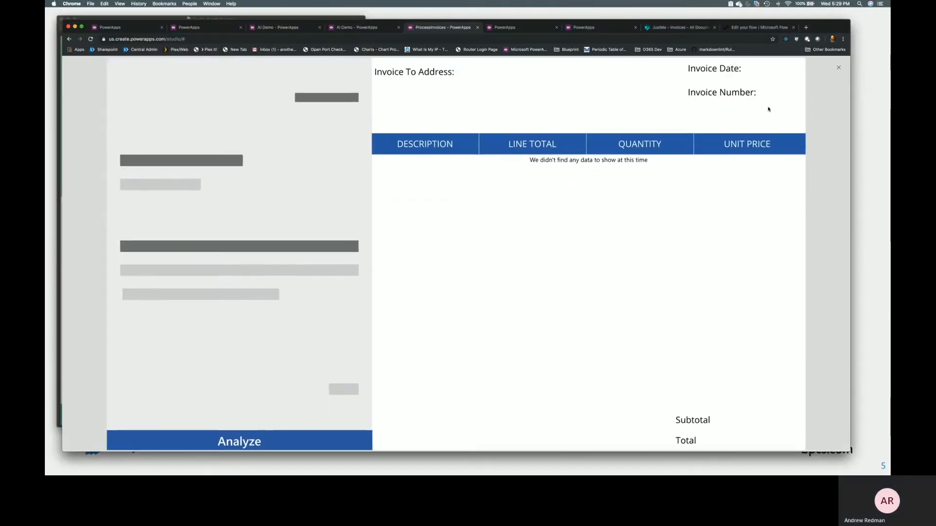
{"action": "left_click", "coordinate": [256, 284]}
{"action": "left_click", "coordinate": [472, 52]}
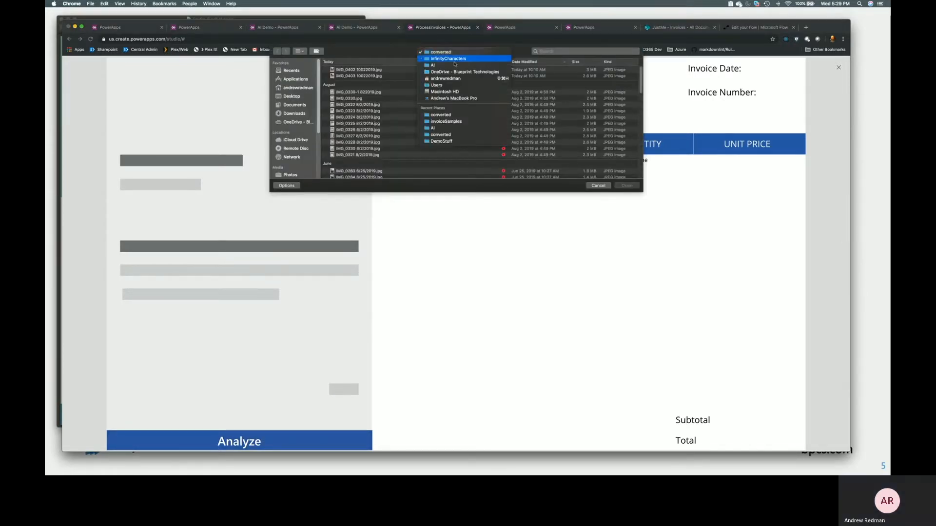
{"action": "left_click", "coordinate": [442, 66]}
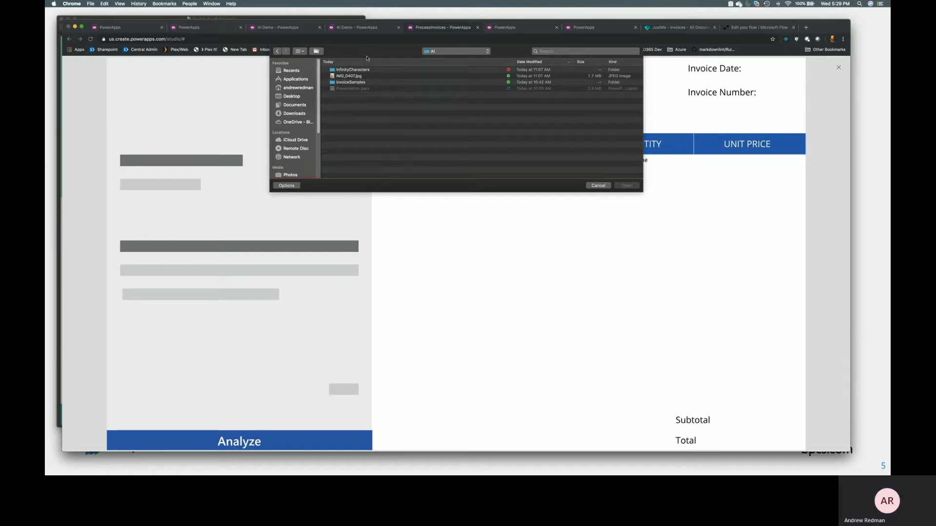
{"action": "double_click", "coordinate": [373, 82]}
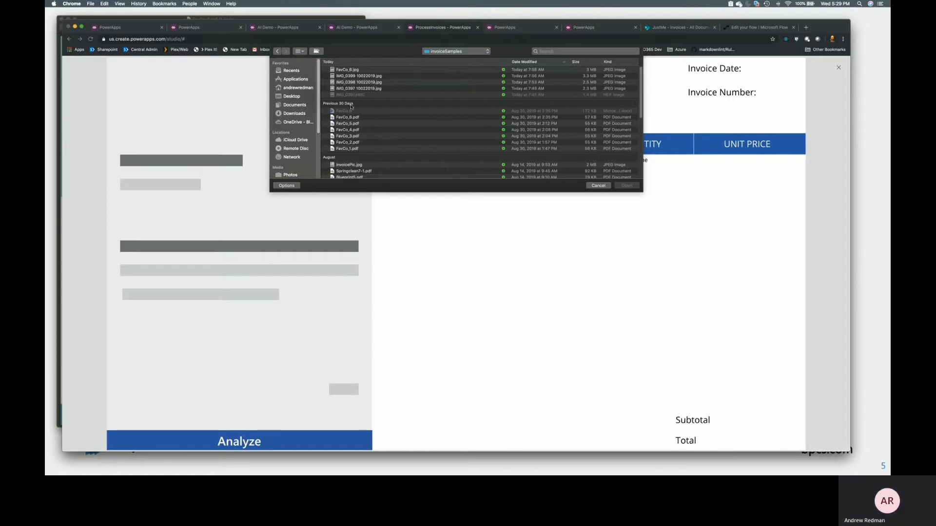
{"action": "double_click", "coordinate": [352, 118]}
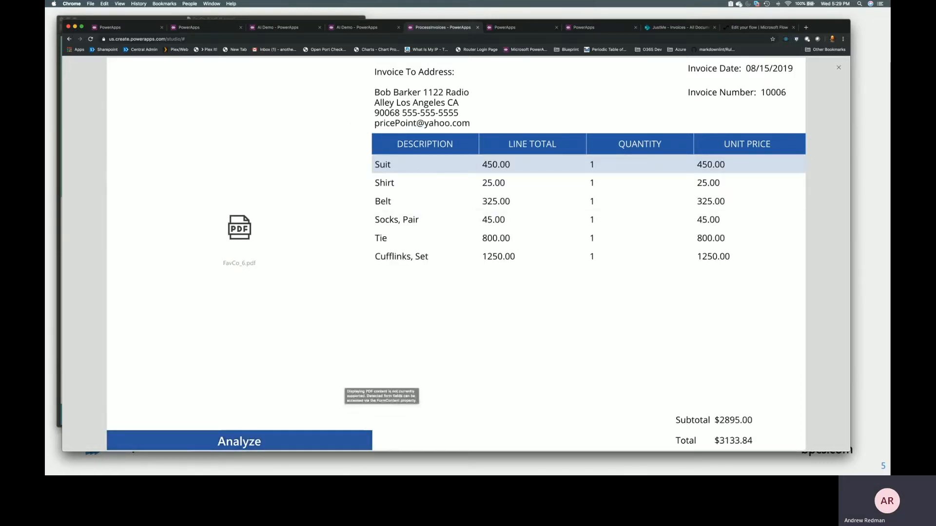
Step: Compare the extracted data with the FavCo_6.pdf invoice, place the FavCo_6.jpg photo beside it, and return to the app preview
{"action": "mouse_move", "coordinate": [349, 441]}
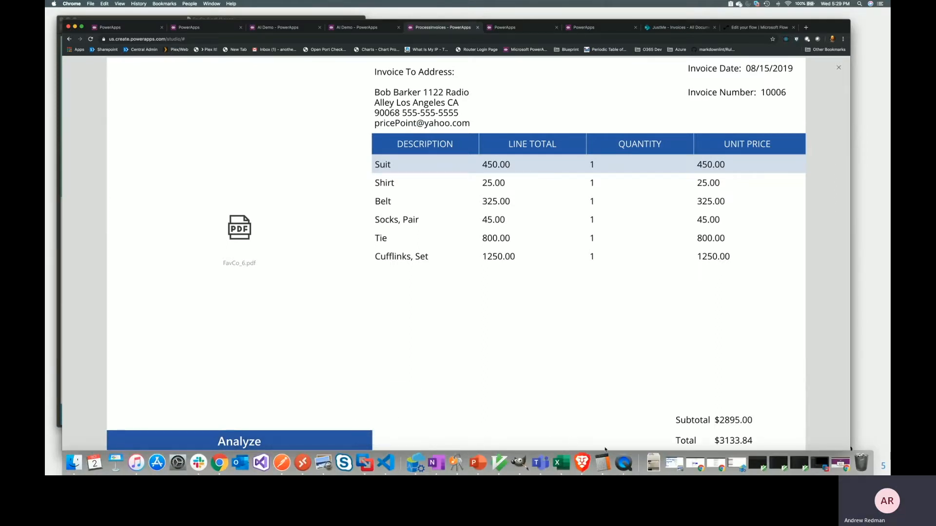
{"action": "key", "text": "super+Tab"}
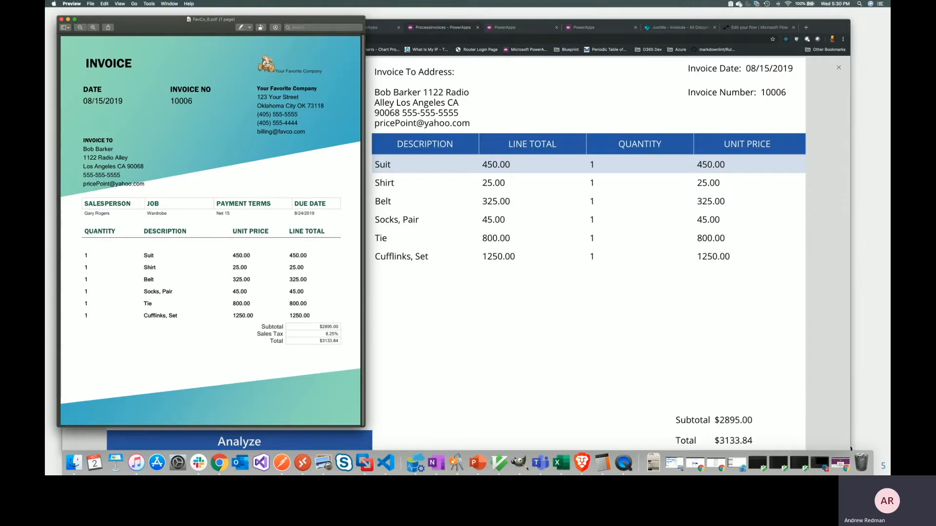
{"action": "left_click_drag", "start_coordinate": [890, 25], "coordinate": [479, 21]}
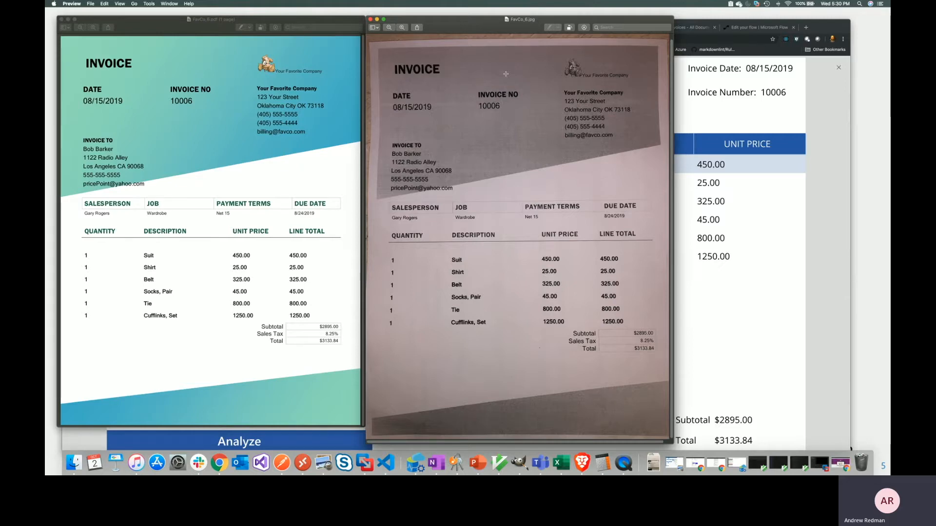
{"action": "left_click", "coordinate": [790, 388]}
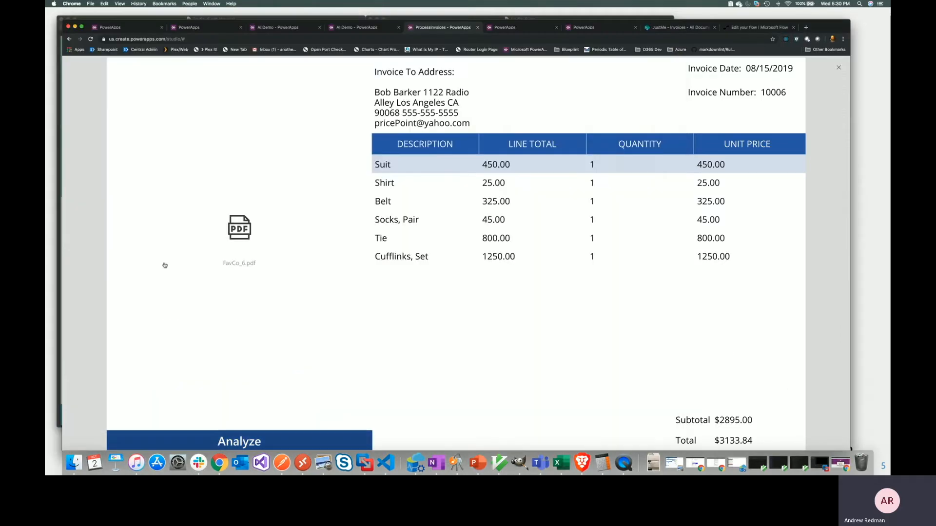
Step: Analyze the FavCo_6.jpg invoice photo and examine the Job field's confidence tag and the extracted invoice number line
{"action": "left_click", "coordinate": [242, 250]}
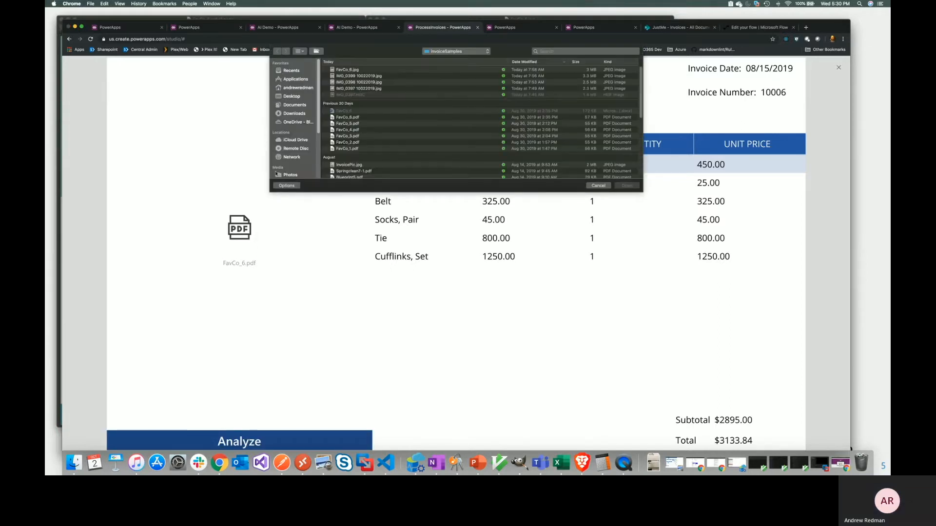
{"action": "double_click", "coordinate": [348, 70]}
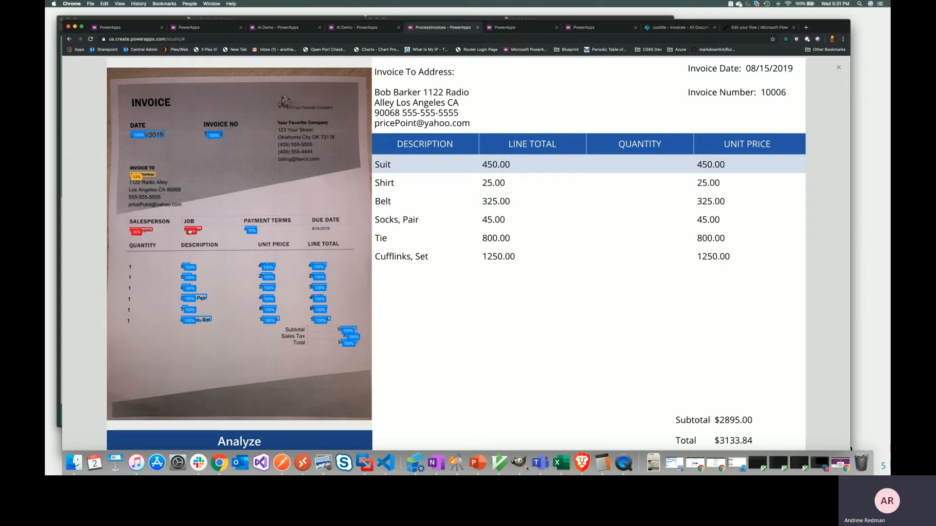
{"action": "mouse_move", "coordinate": [190, 233]}
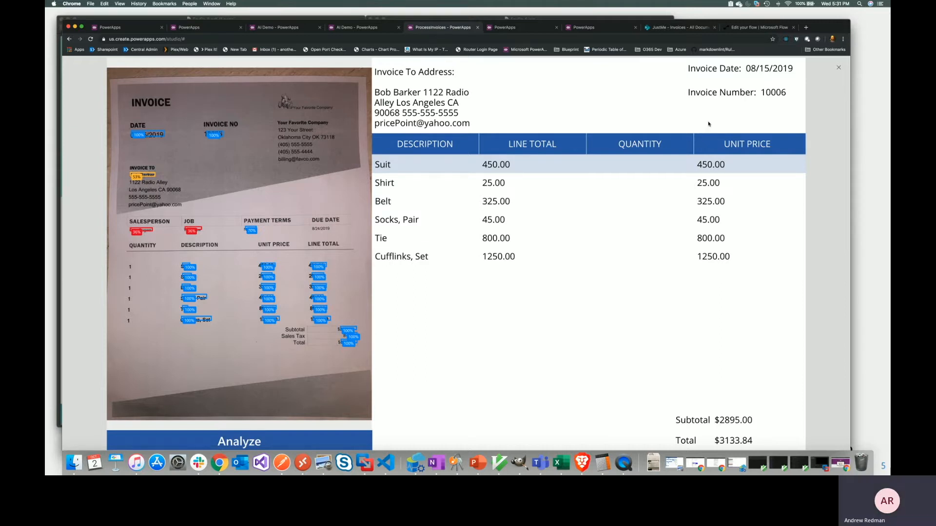
{"action": "triple_click", "coordinate": [770, 91]}
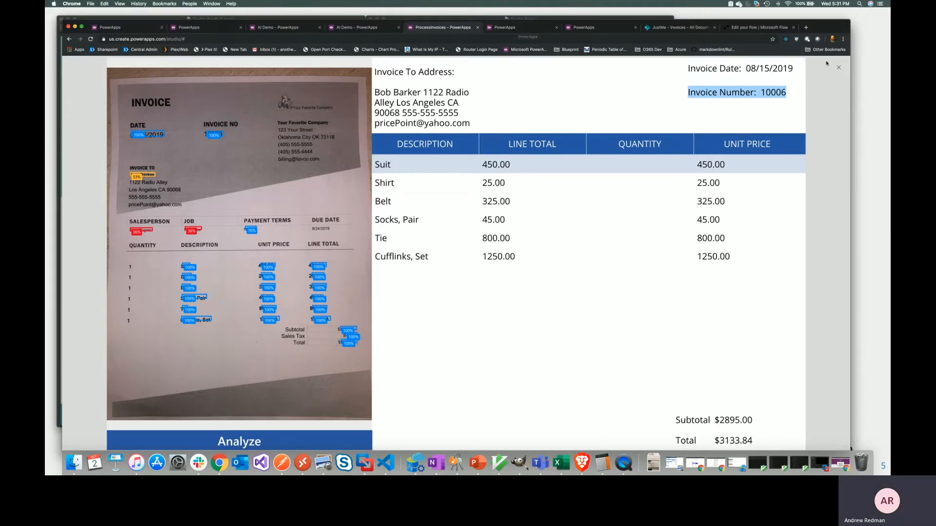
Step: Exit the app preview and insert a label just above the table's Line Total and Quantity headings
{"action": "left_click", "coordinate": [839, 68]}
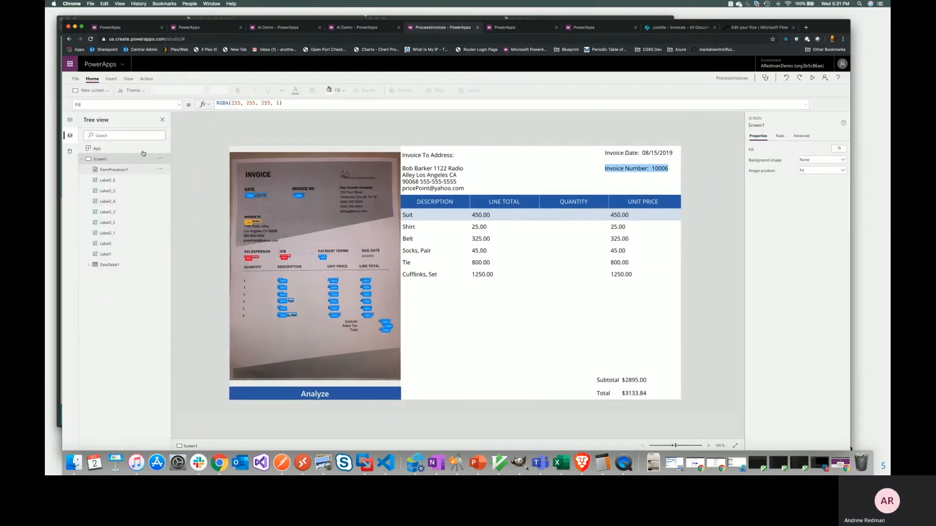
{"action": "left_click", "coordinate": [107, 91]}
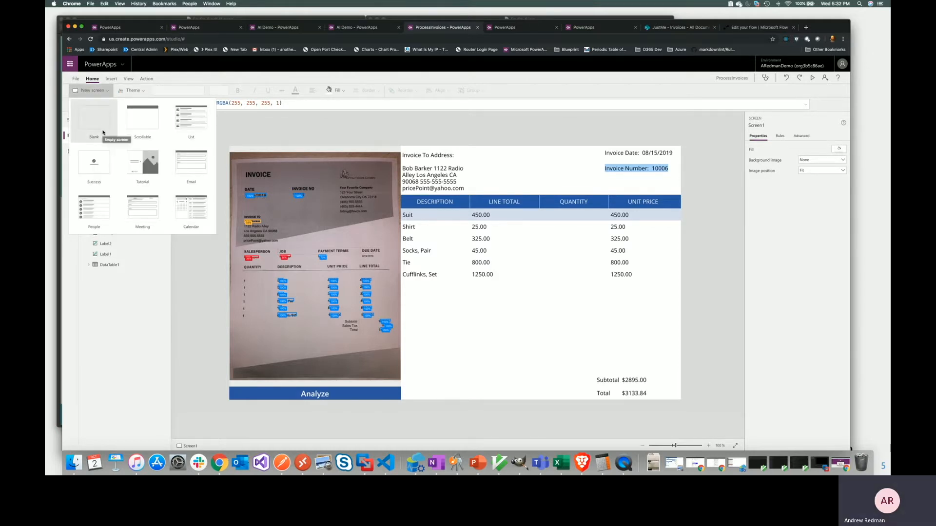
{"action": "left_click", "coordinate": [573, 184]}
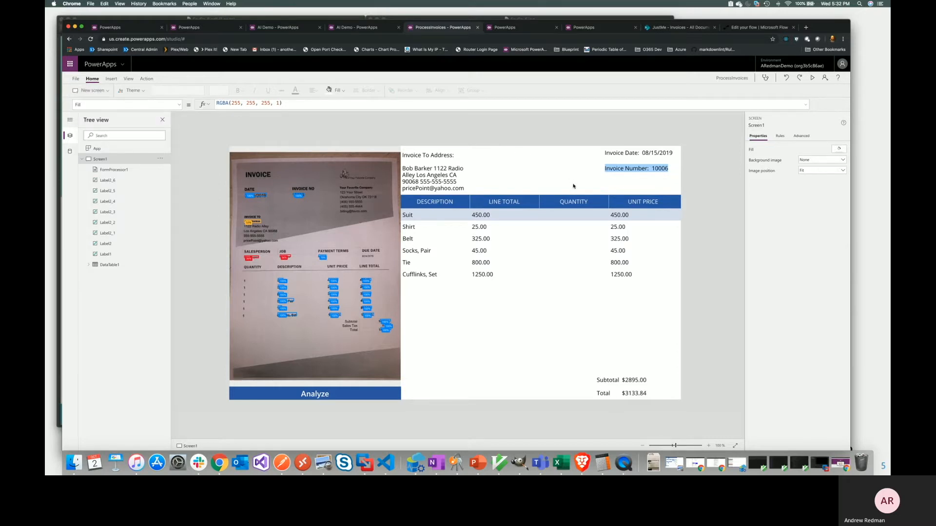
{"action": "left_click", "coordinate": [111, 79]}
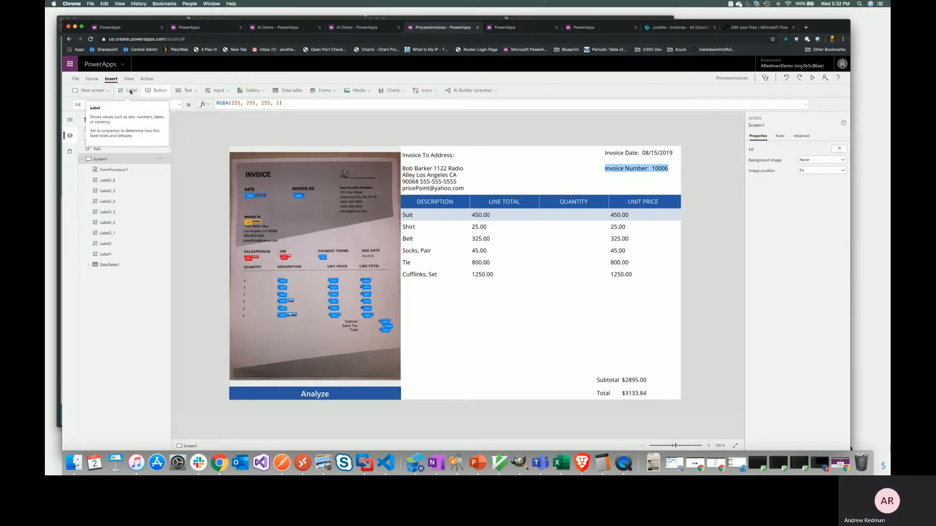
{"action": "left_click", "coordinate": [127, 91]}
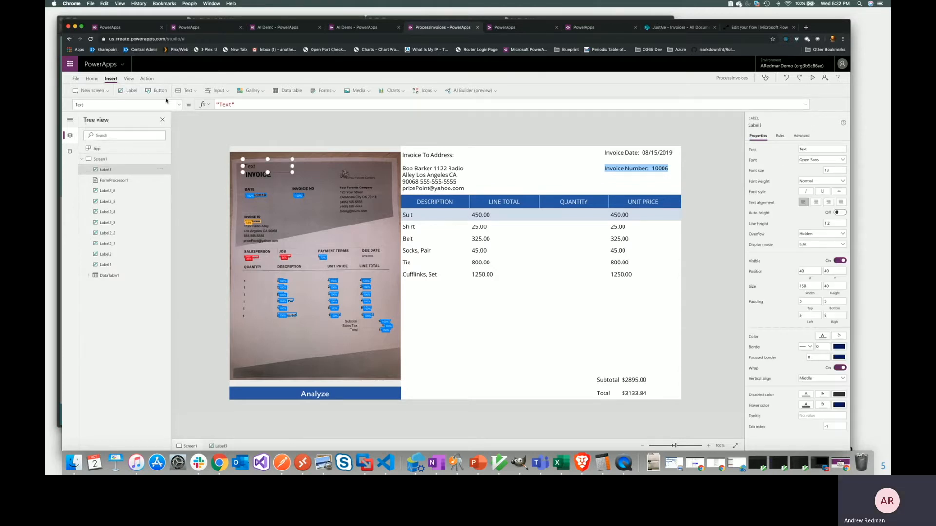
{"action": "left_click_drag", "start_coordinate": [273, 159], "coordinate": [540, 182]}
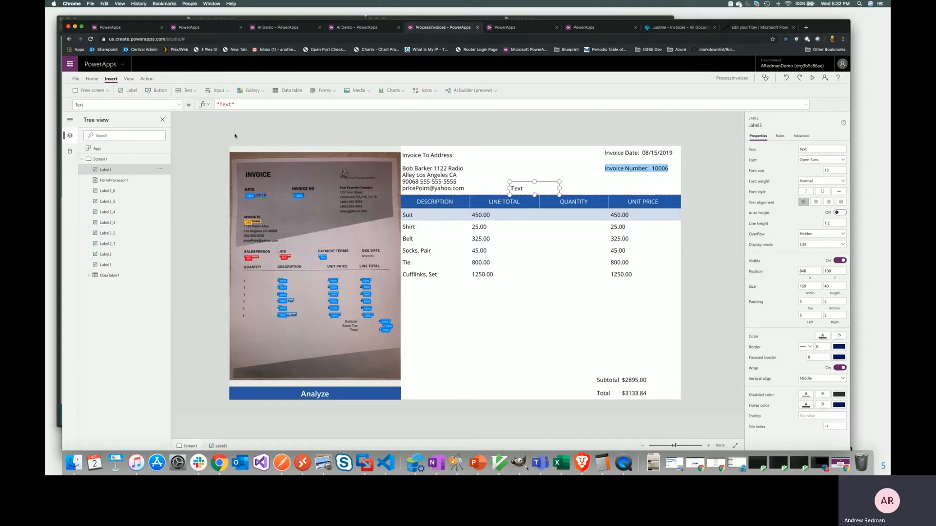
Step: Set the new label's text to "SalesPerson"
{"action": "double_click", "coordinate": [225, 105]}
{"action": "type", "text": "S"}
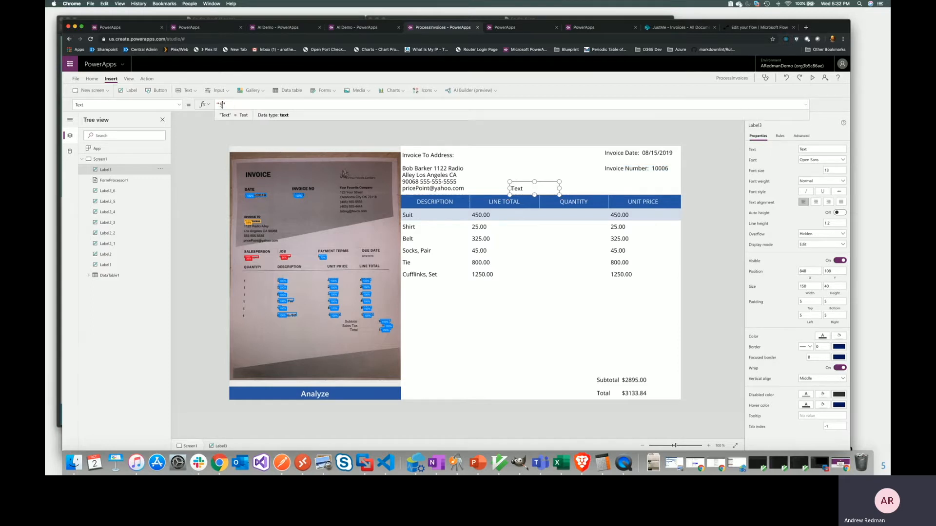
{"action": "type", "text": "ales"}
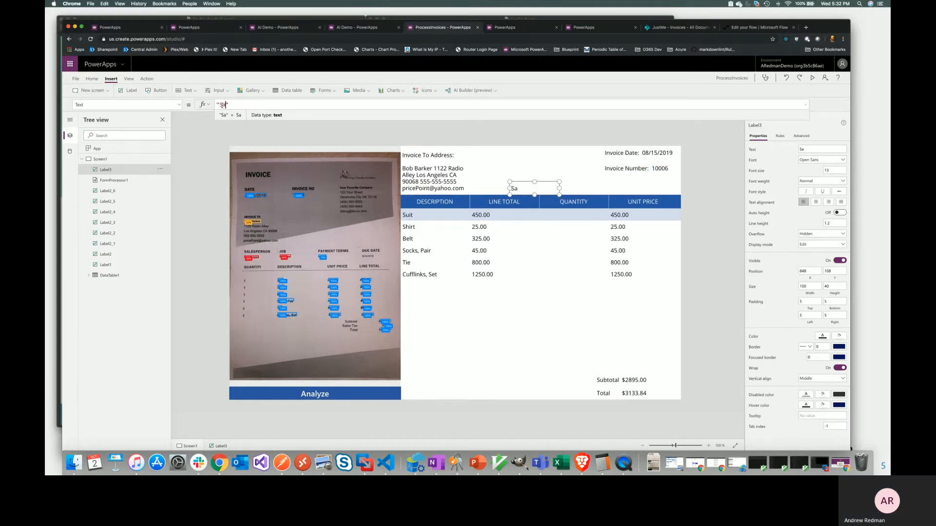
{"action": "type", "text": "Person"}
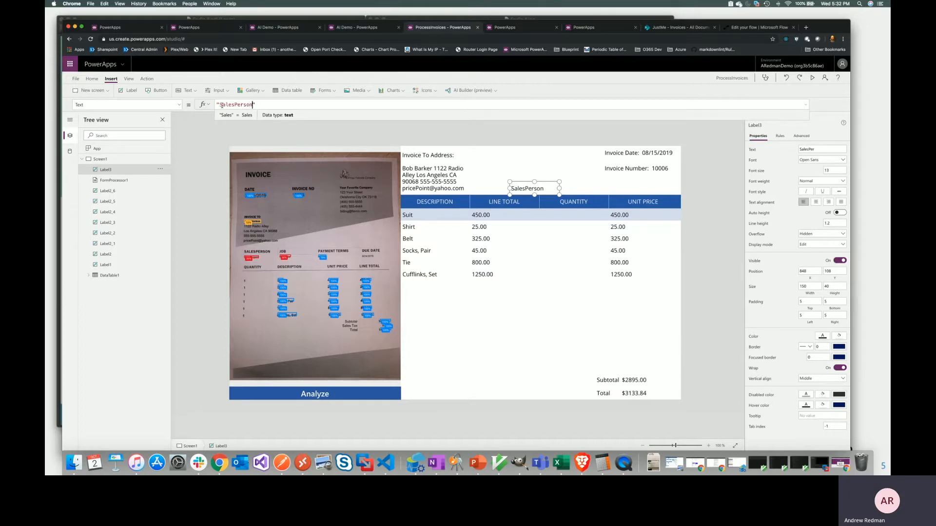
Step: Insert a text input and place it directly beside the SalesPerson label, above the table
{"action": "left_click", "coordinate": [185, 90]}
{"action": "left_click", "coordinate": [190, 117]}
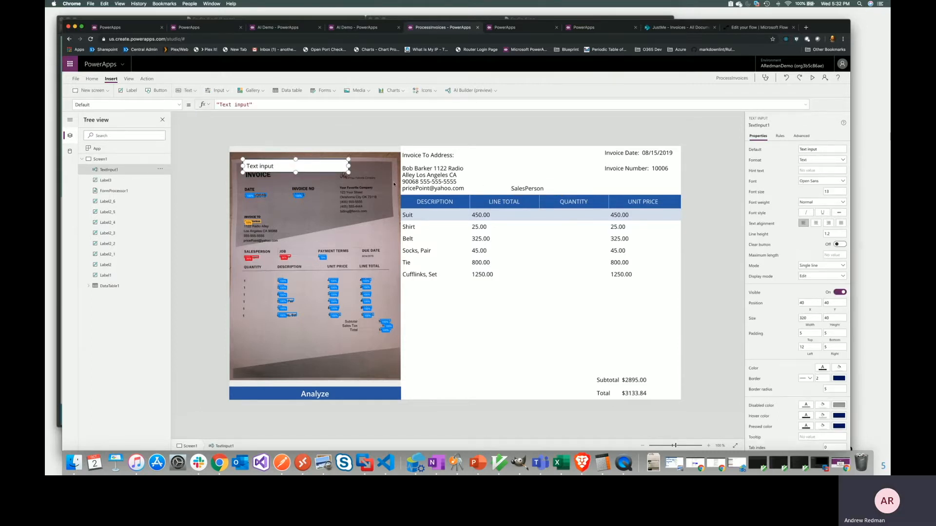
{"action": "left_click_drag", "start_coordinate": [335, 166], "coordinate": [646, 189]}
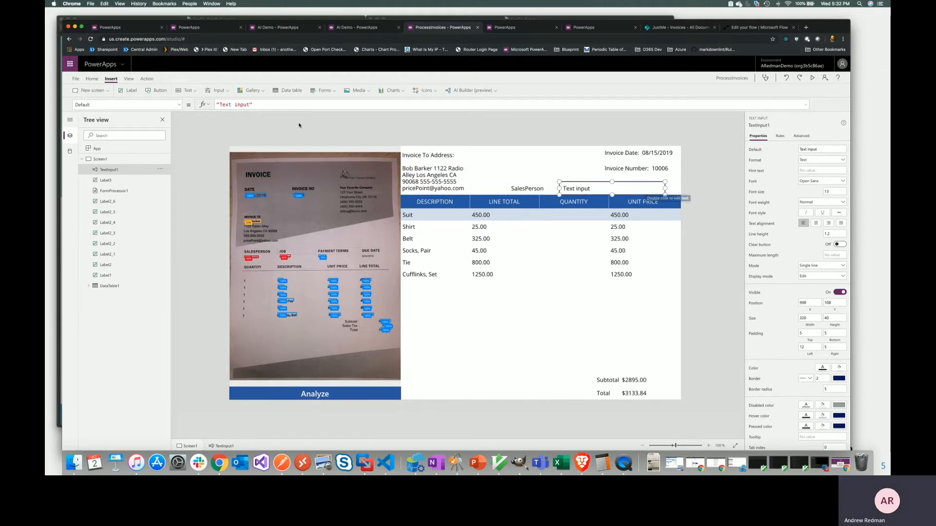
Step: Set the text input's Default formula to FormProcessor1.Text
{"action": "left_click", "coordinate": [296, 106]}
{"action": "key", "text": "ctrl+a"}
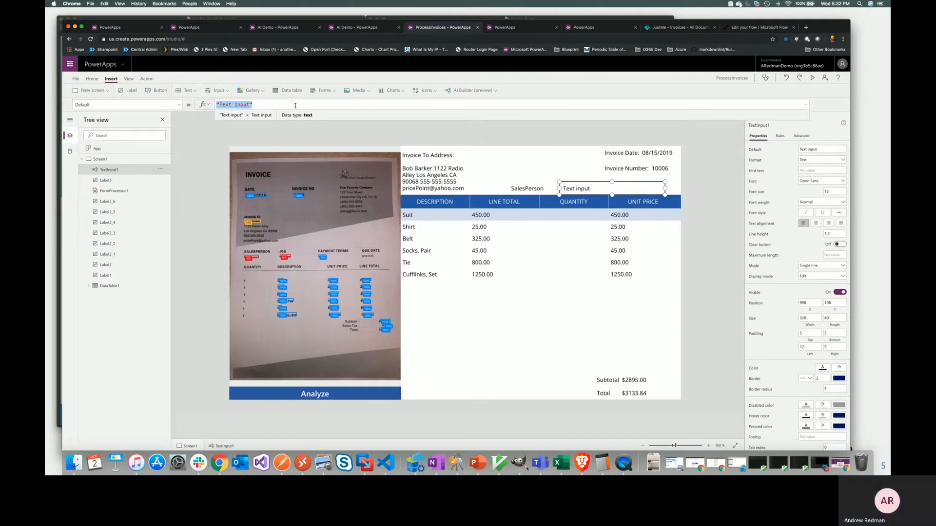
{"action": "type", "text": "Form"}
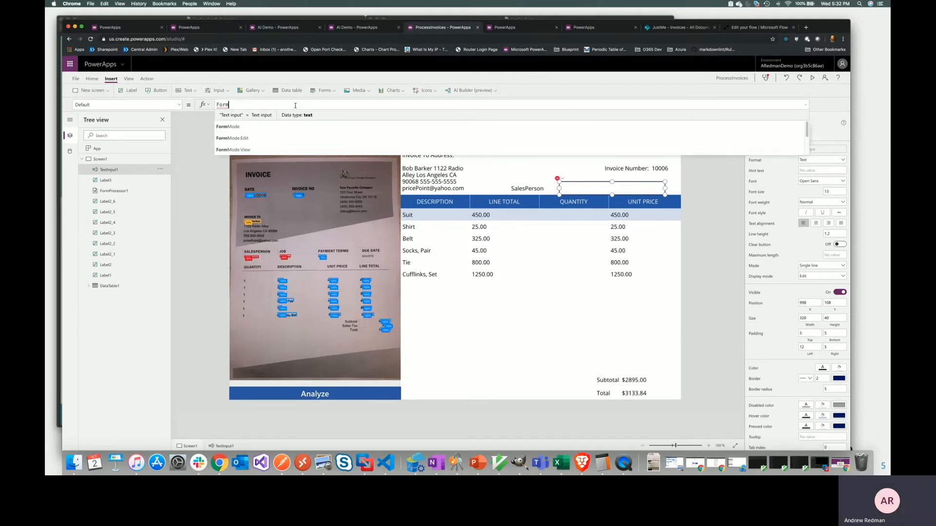
{"action": "key", "text": "Down"}
{"action": "type", "text": "Pro"}
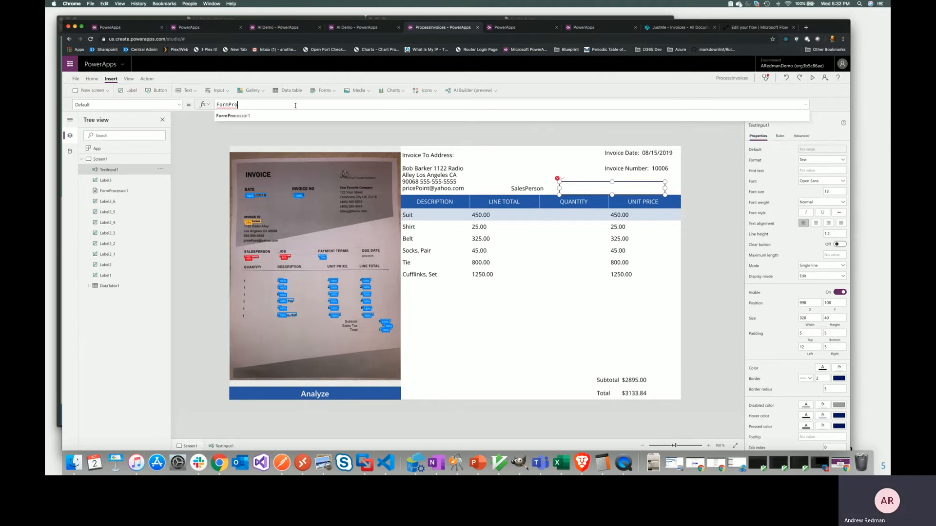
{"action": "key", "text": "Tab"}
{"action": "type", "text": "."}
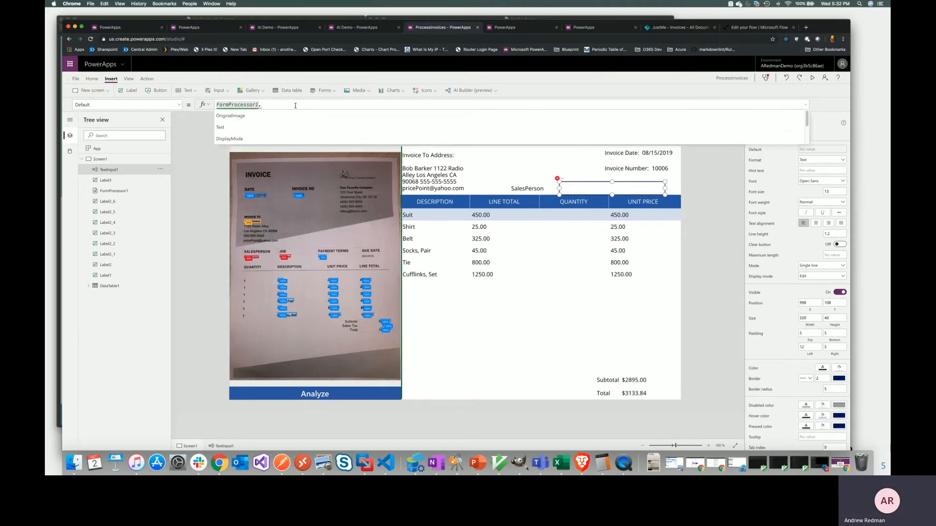
{"action": "key", "text": "Down"}
{"action": "key", "text": "Down"}
{"action": "key", "text": "Down"}
{"action": "key", "text": "Down"}
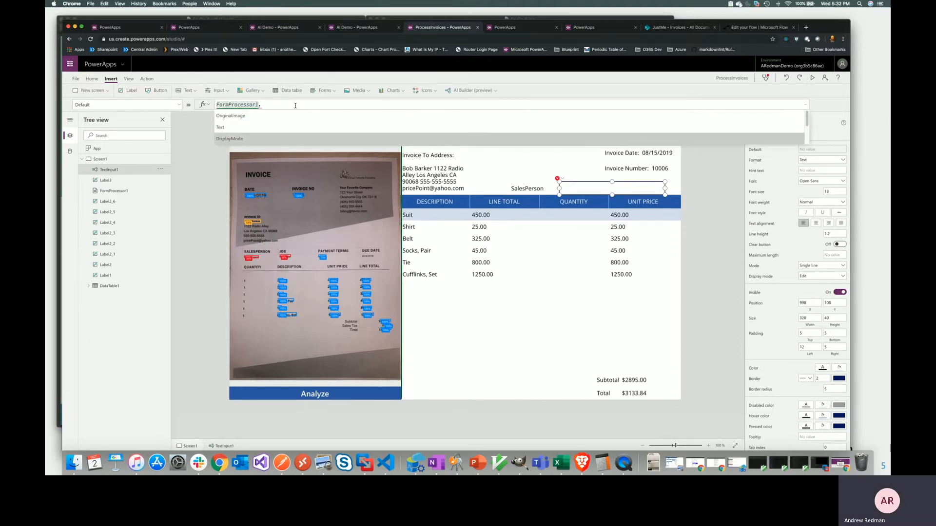
{"action": "key", "text": "Down"}
{"action": "key", "text": "Down"}
{"action": "key", "text": "Down"}
{"action": "key", "text": "Down"}
{"action": "key", "text": "Down"}
{"action": "key", "text": "Down"}
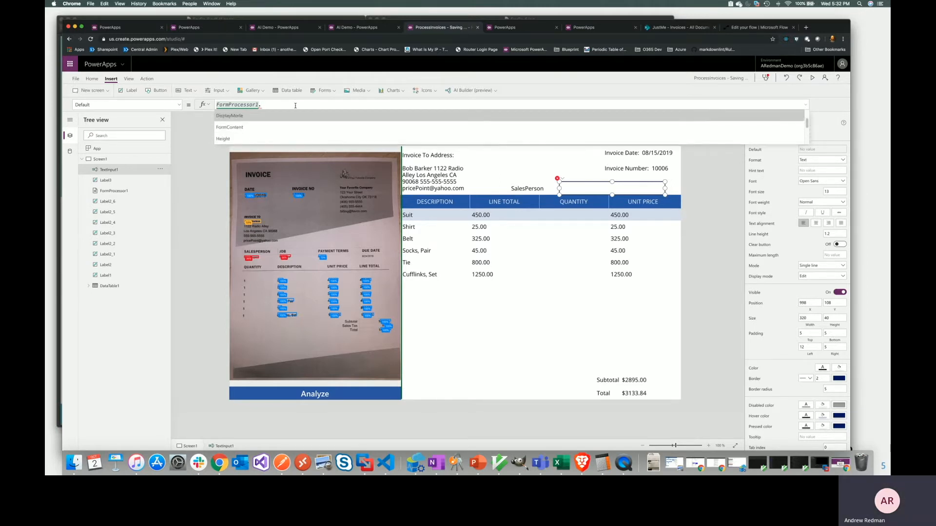
{"action": "key", "text": "Down"}
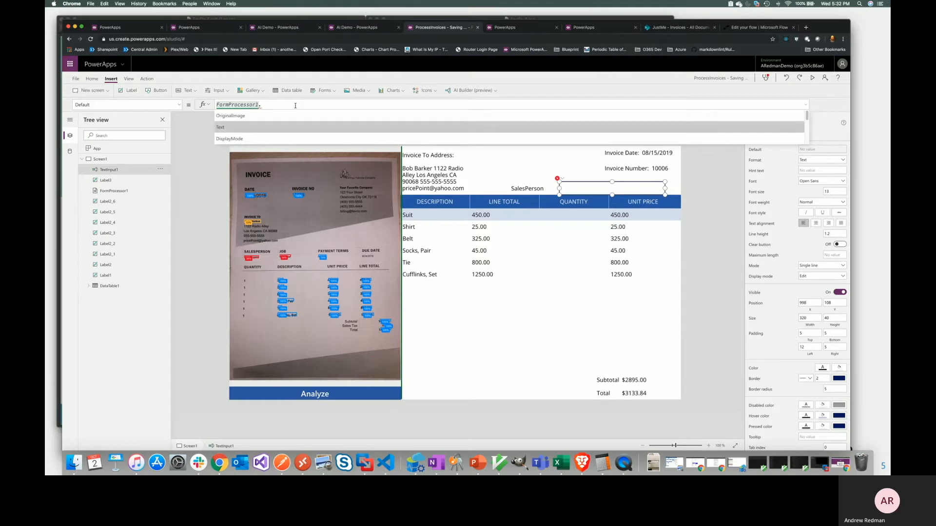
{"action": "key", "text": "Tab"}
{"action": "type", "text": "."}
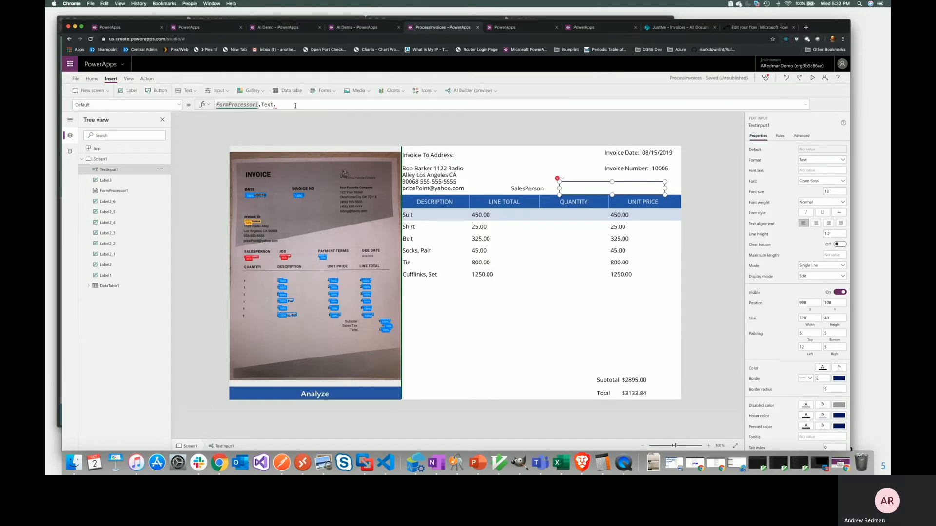
{"action": "key", "text": "BackSpace"}
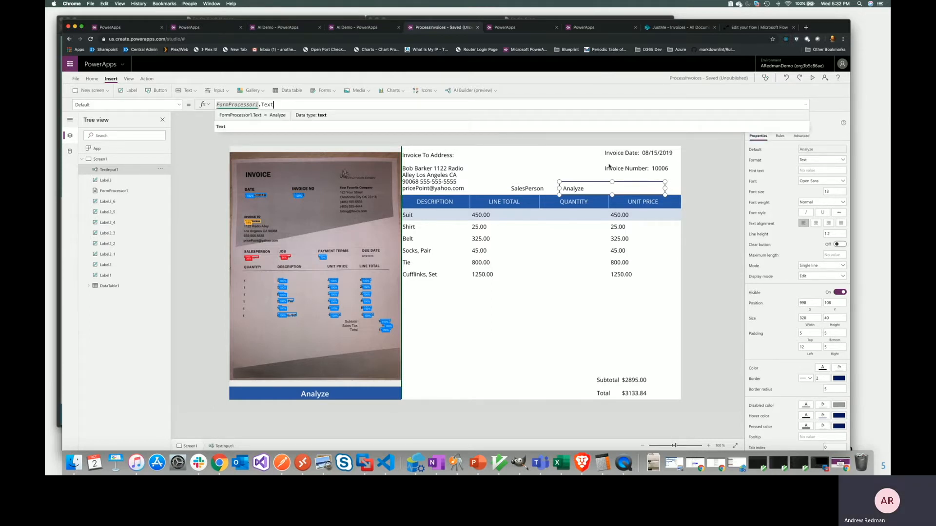
Step: Check the Invoice Number label's formula and set the text input's Default to FormProcessor1.FormContent.Fields.SALESPERSON
{"action": "left_click", "coordinate": [658, 171]}
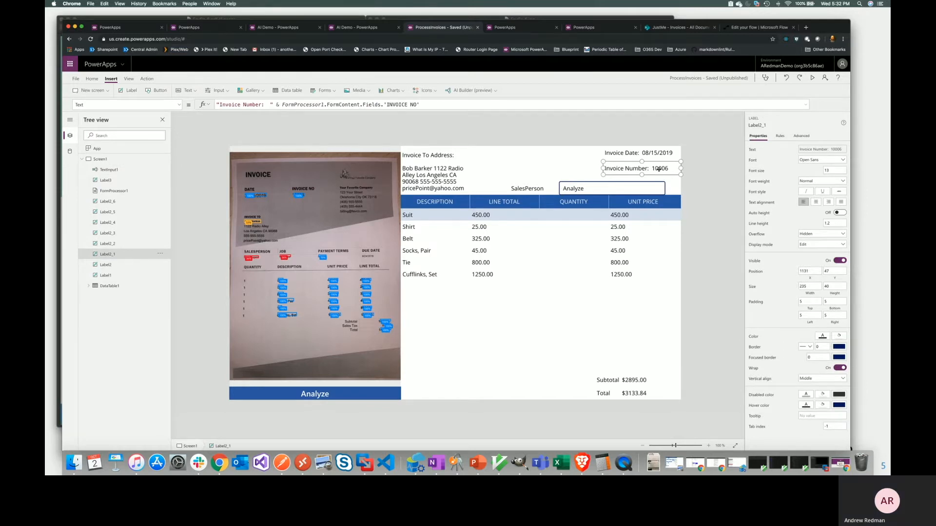
{"action": "left_click", "coordinate": [590, 188]}
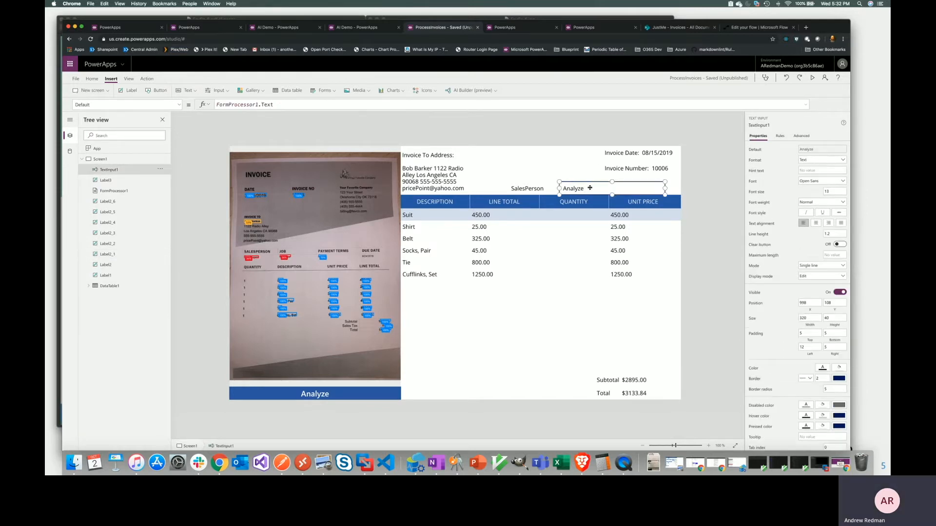
{"action": "double_click", "coordinate": [270, 104]}
{"action": "type", "text": "form"}
{"action": "key", "text": "Tab"}
{"action": "type", "text": ".fi"}
{"action": "key", "text": "Tab"}
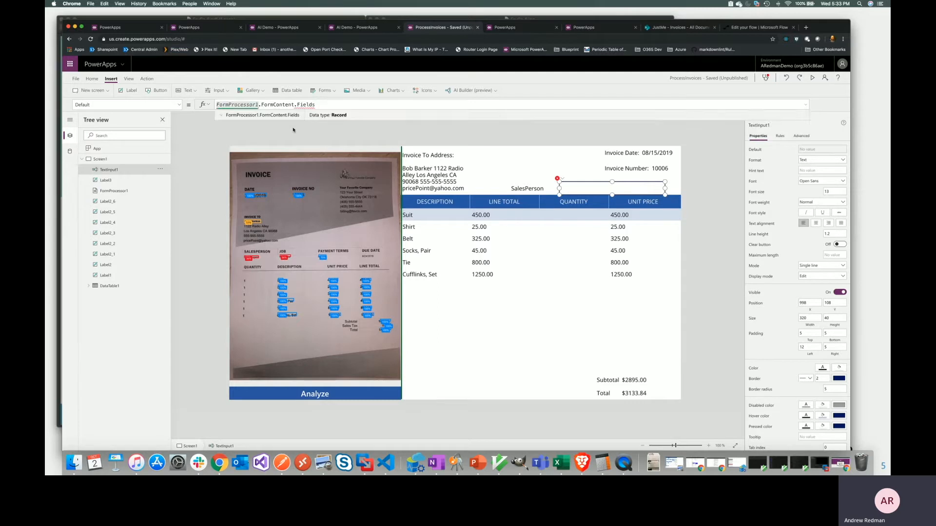
{"action": "type", "text": ".sal"}
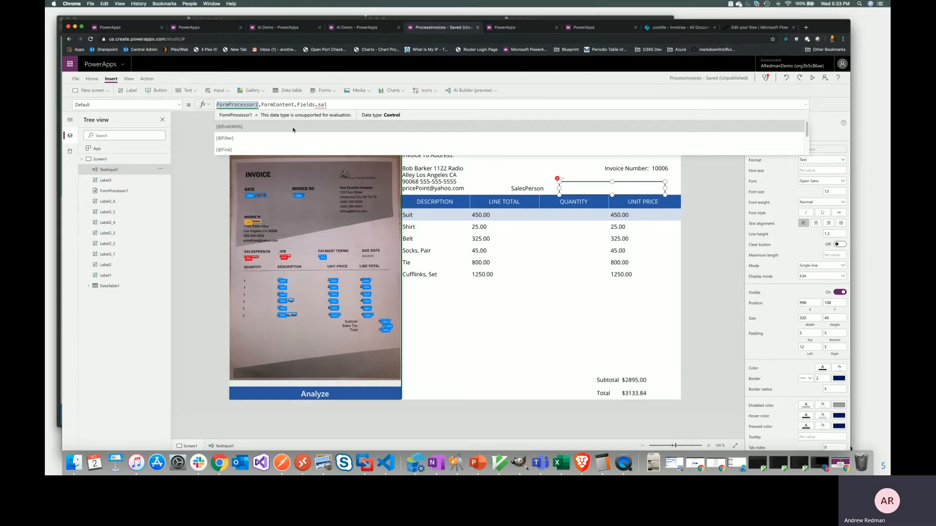
{"action": "left_click", "coordinate": [225, 117]}
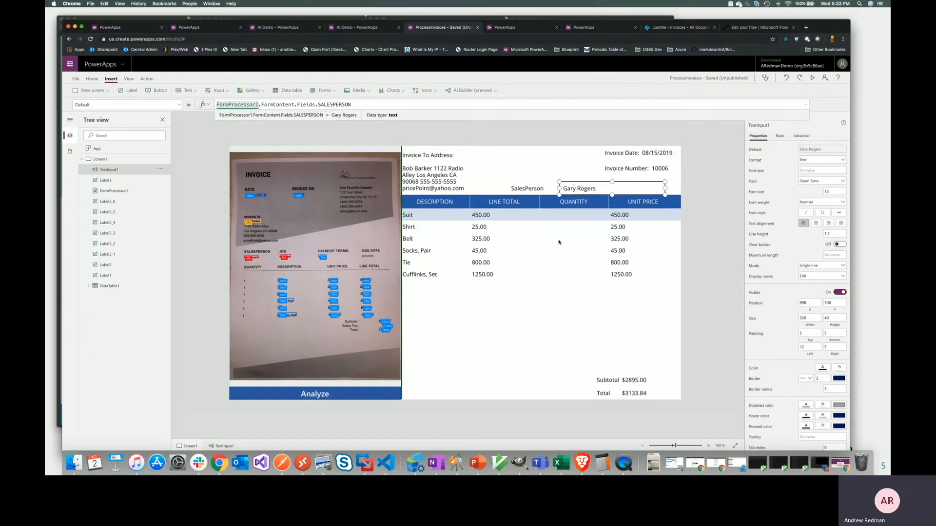
Step: Preview the app and choose an invoice file to analyze
{"action": "left_click", "coordinate": [472, 321]}
{"action": "left_click", "coordinate": [813, 78]}
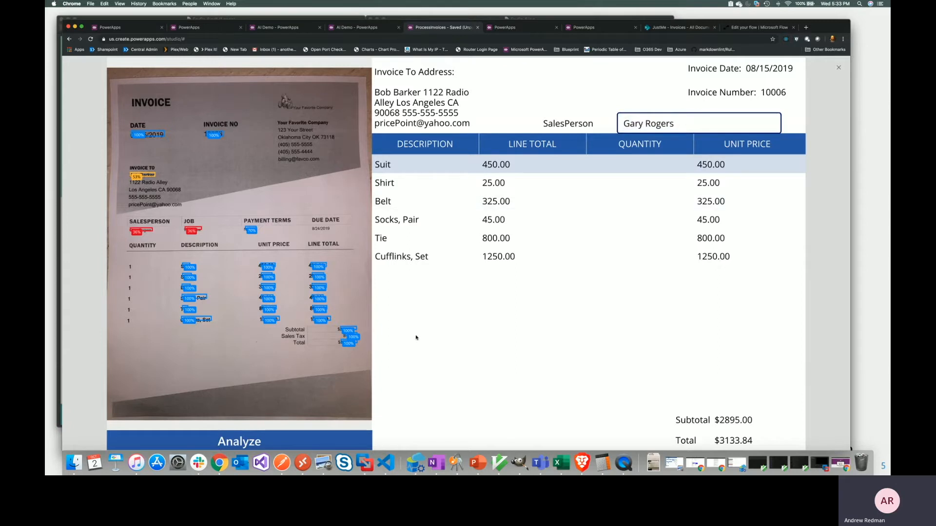
{"action": "left_click", "coordinate": [312, 394]}
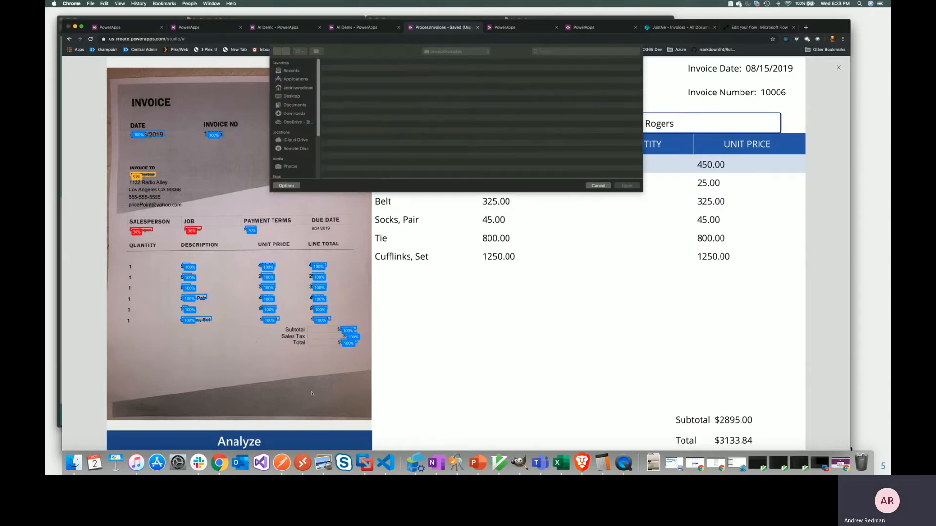
{"action": "double_click", "coordinate": [345, 71]}
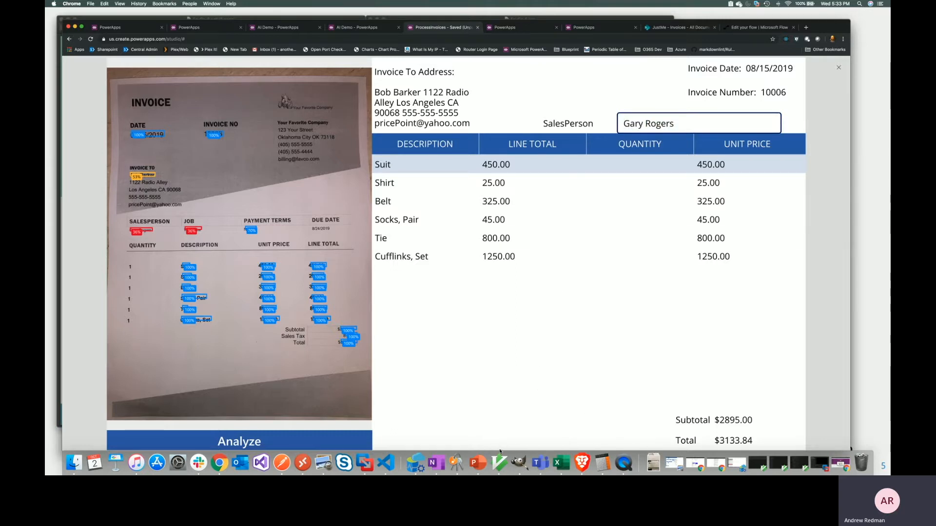
Step: Check the original invoice windows, replace the salesperson's first name in the previewed SalesPerson field, and exit the preview
{"action": "key", "text": "super+Tab"}
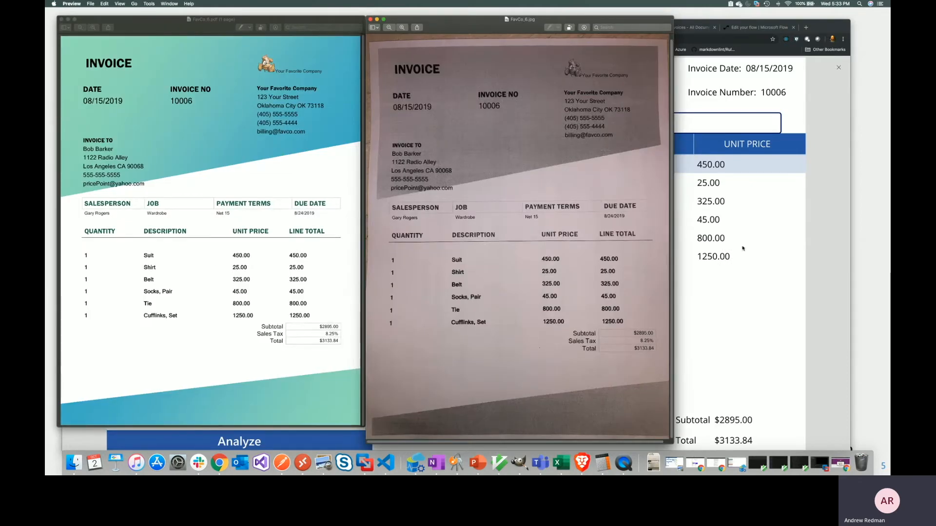
{"action": "left_click", "coordinate": [789, 296]}
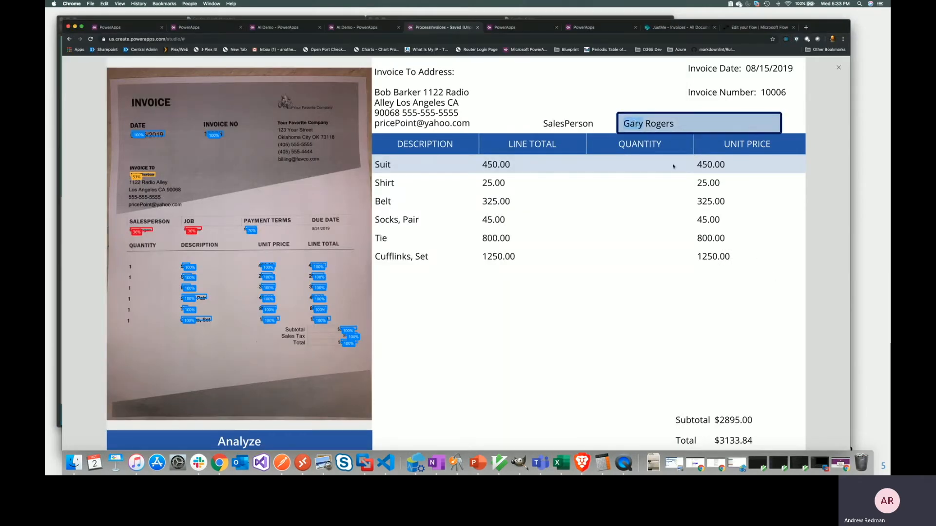
{"action": "double_click", "coordinate": [633, 123]}
{"action": "type", "text": "Larry"}
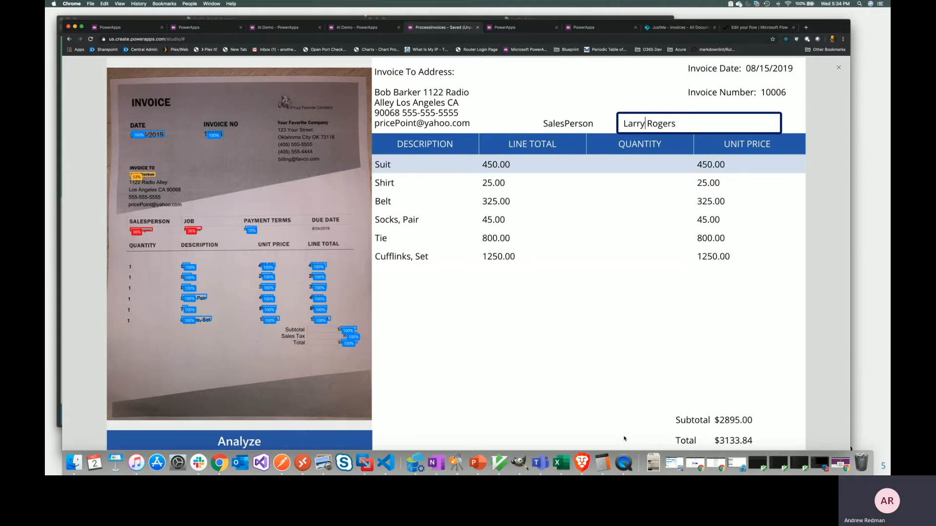
{"action": "left_click", "coordinate": [839, 69]}
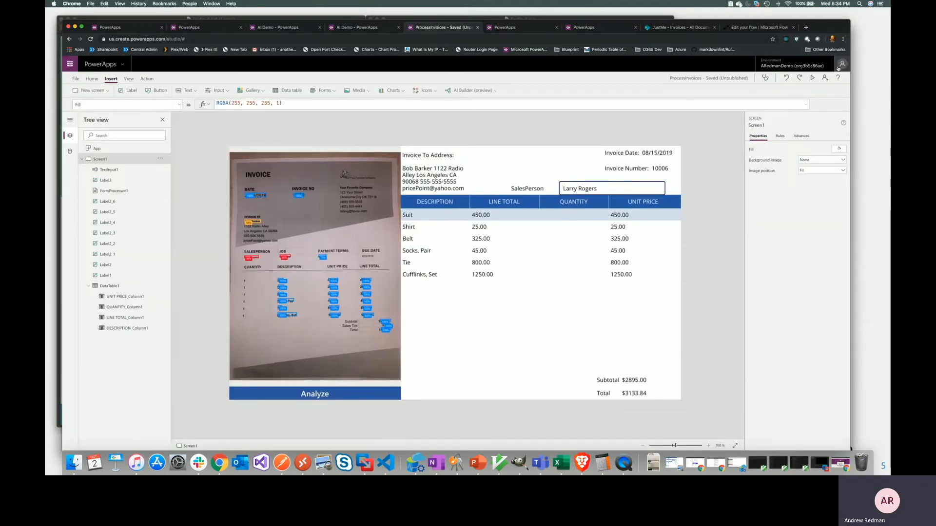
Step: Switch from the app editor to the PowerApps home site and open the AI Builder models list
{"action": "left_click", "coordinate": [516, 29]}
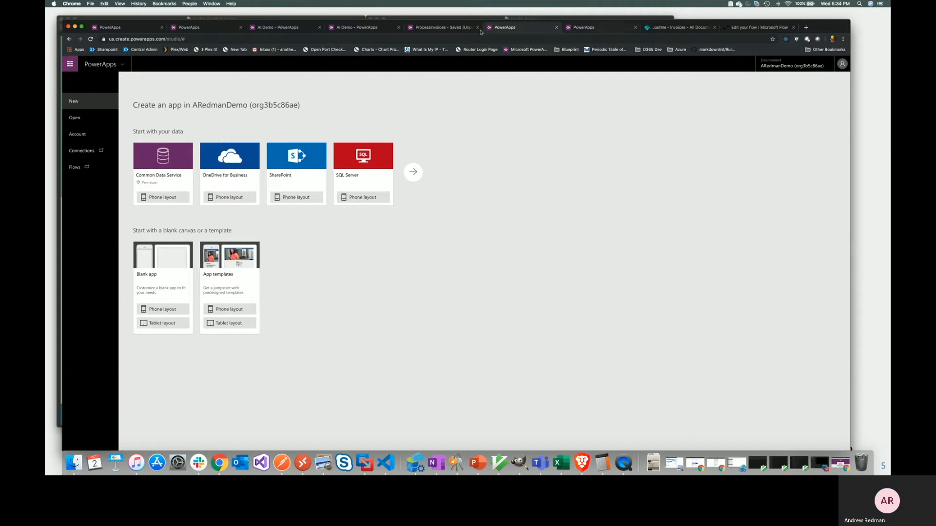
{"action": "left_click", "coordinate": [145, 29]}
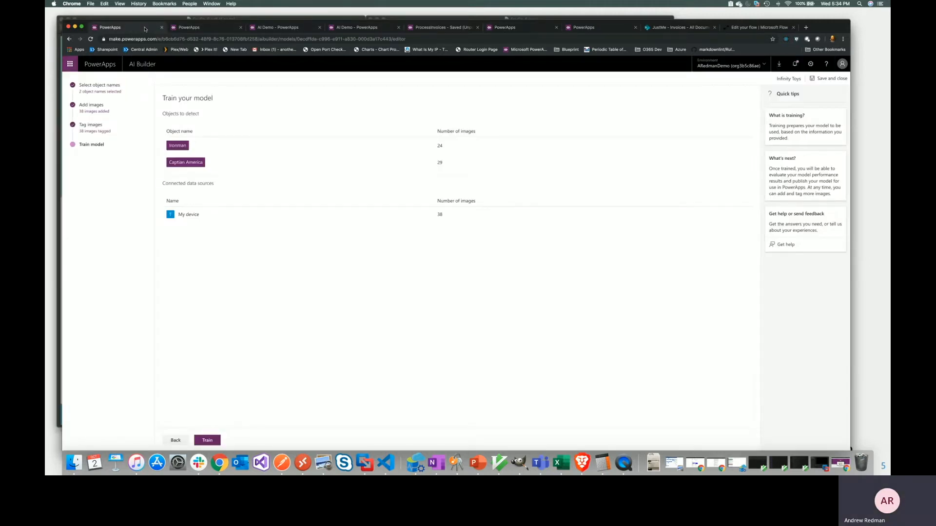
{"action": "left_click", "coordinate": [207, 28]}
{"action": "left_click", "coordinate": [108, 176]}
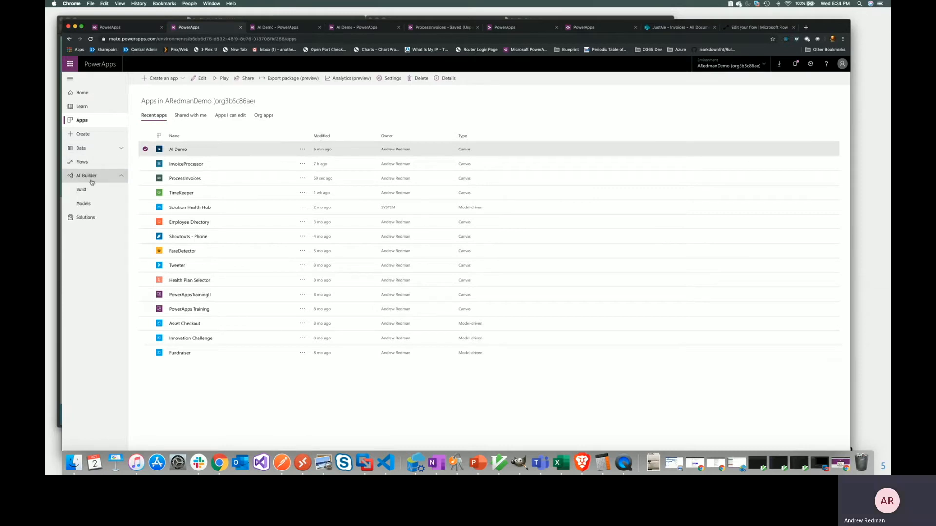
{"action": "left_click", "coordinate": [112, 209]}
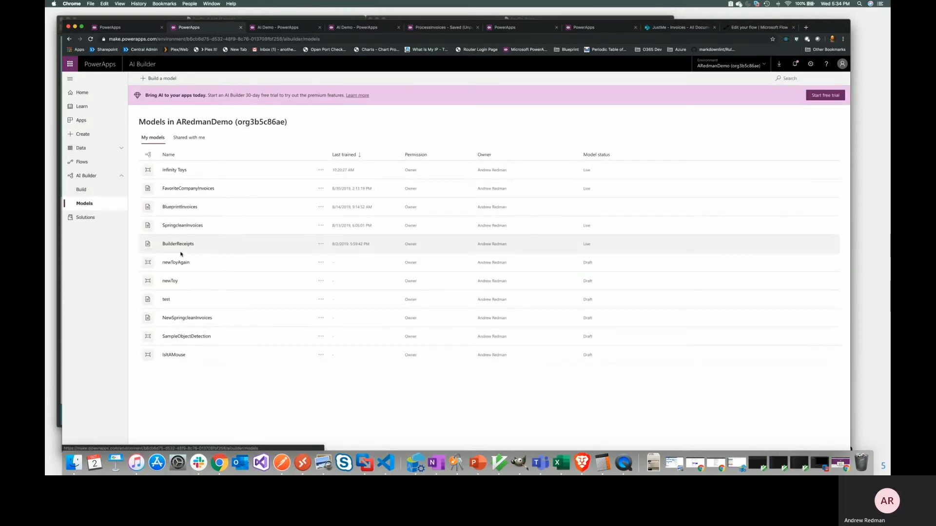
Step: Create a new Form Processing AI model named NewInvoiceModel
{"action": "left_click", "coordinate": [159, 77]}
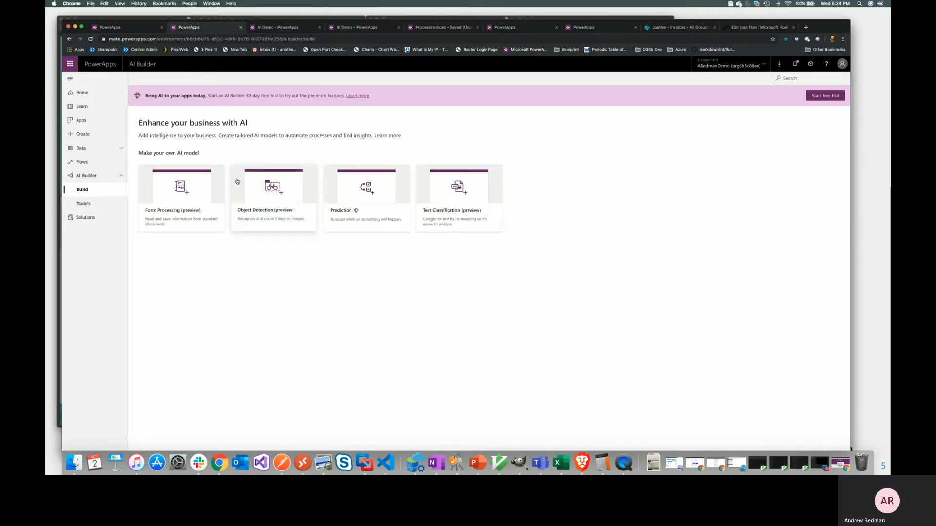
{"action": "left_click", "coordinate": [184, 209]}
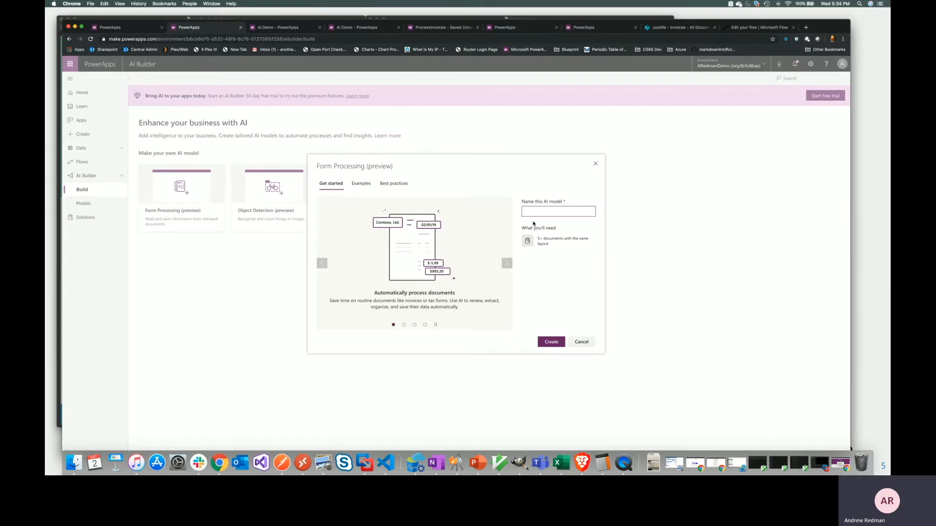
{"action": "type", "text": "NewInvoiceModel"}
{"action": "left_click", "coordinate": [551, 343]}
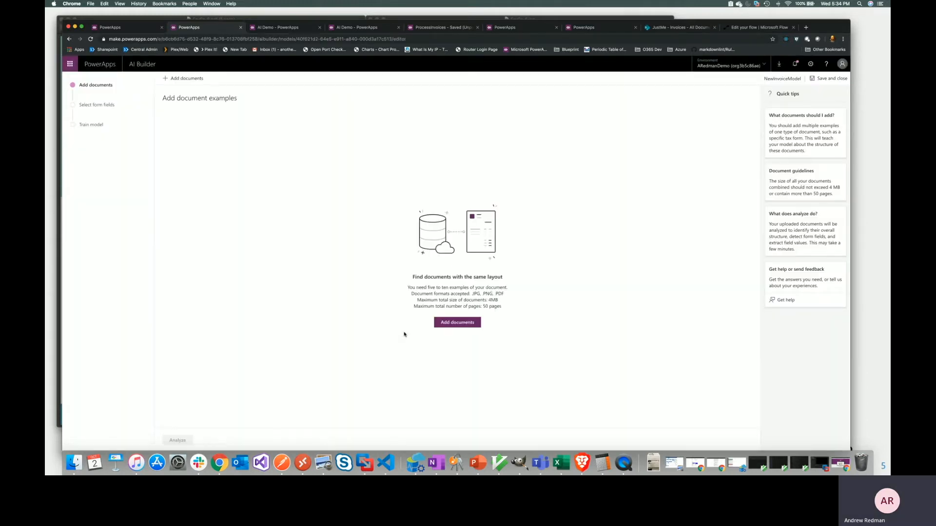
Step: Upload the sample invoices FavCo_1.pdf through FavCo_5.pdf to the model and analyze them
{"action": "left_click", "coordinate": [453, 325]}
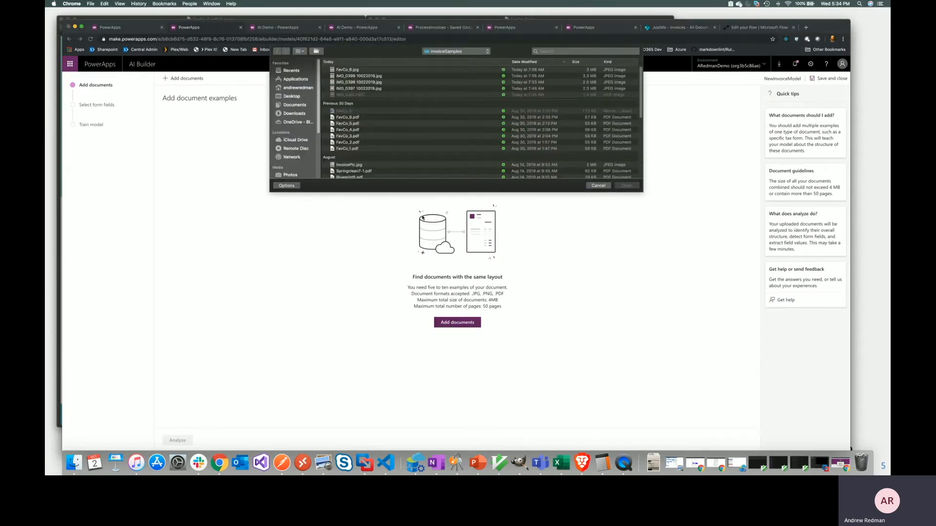
{"action": "left_click_drag", "start_coordinate": [352, 124], "coordinate": [349, 149]}
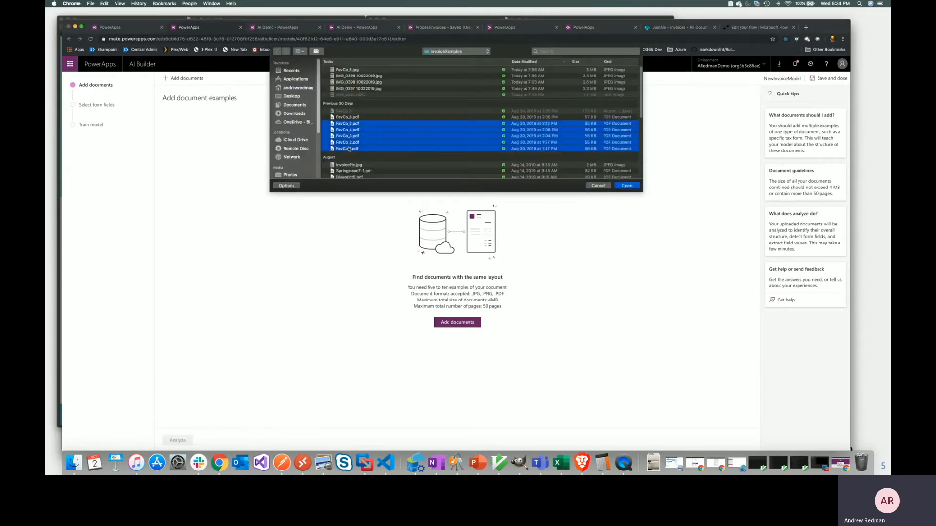
{"action": "left_click", "coordinate": [627, 185]}
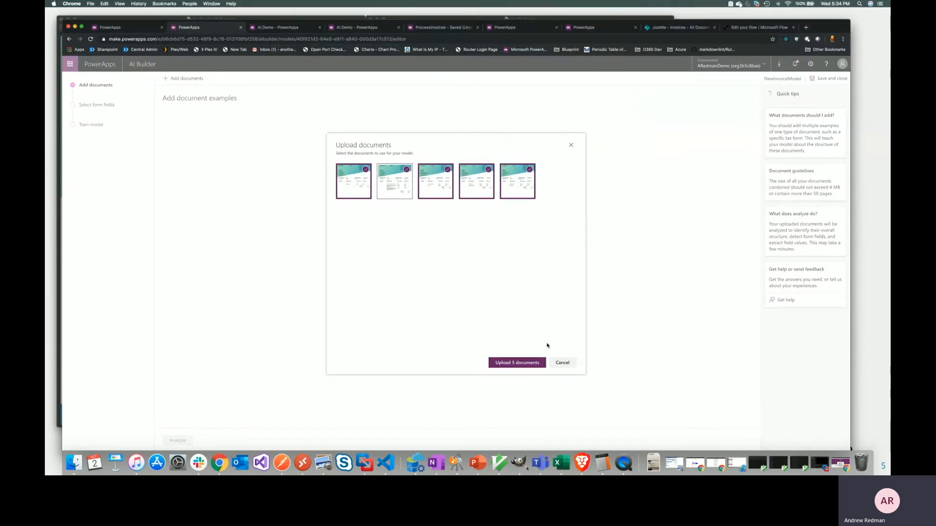
{"action": "left_click", "coordinate": [526, 364]}
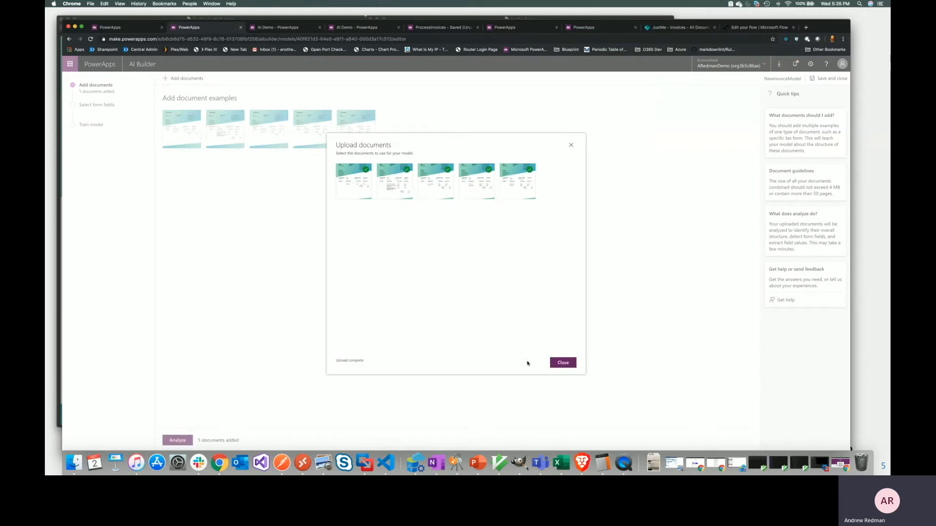
{"action": "left_click", "coordinate": [564, 363]}
{"action": "left_click", "coordinate": [179, 439]}
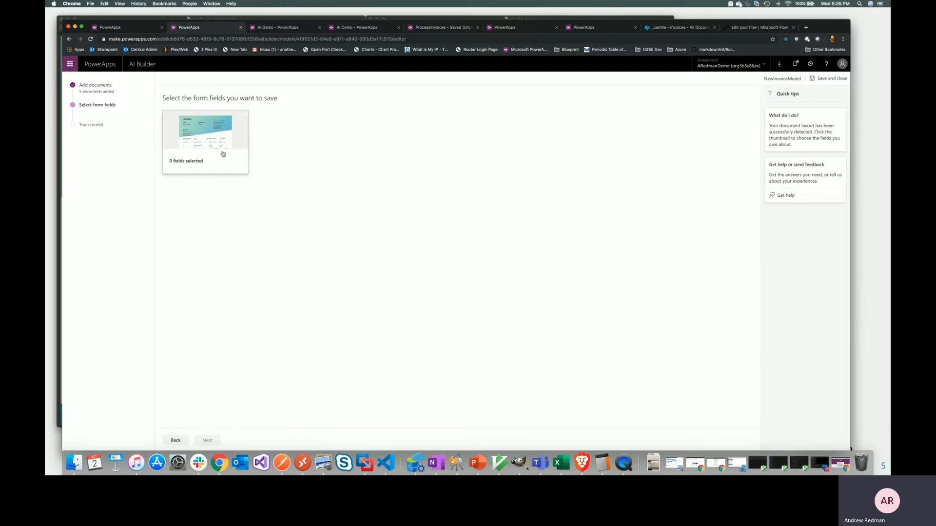
Step: Open the detected invoice layout and select both Your Favorite Company fields, INVOICE NO, DATE and INVOICE TO
{"action": "left_click", "coordinate": [223, 154]}
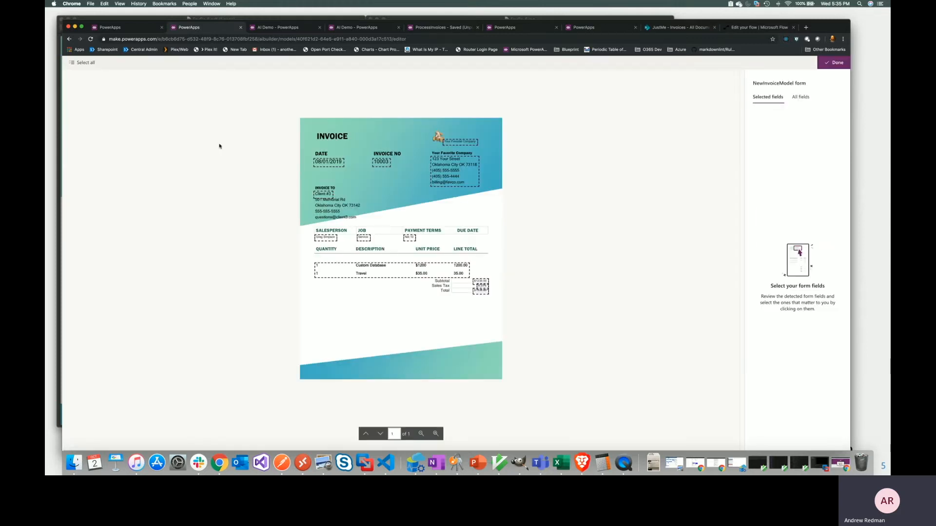
{"action": "left_click", "coordinate": [460, 142]}
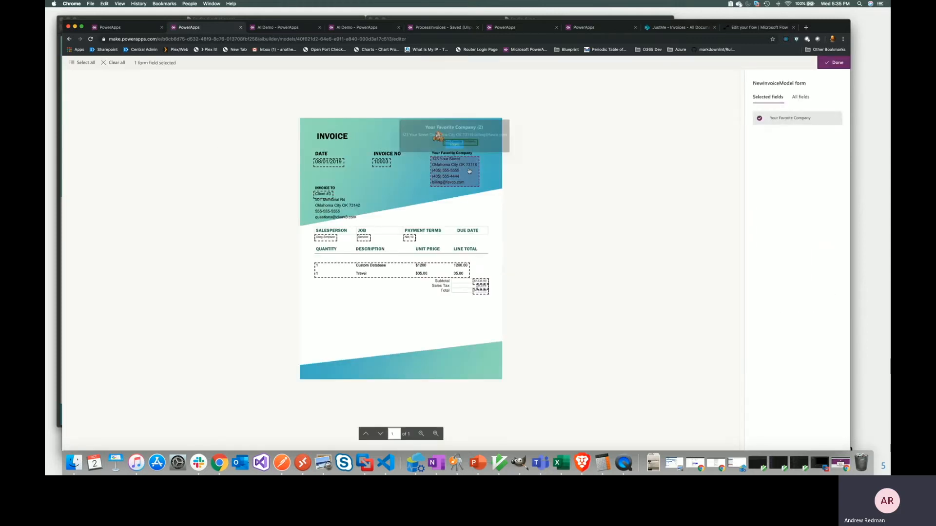
{"action": "left_click", "coordinate": [455, 170]}
{"action": "left_click", "coordinate": [381, 162]}
{"action": "left_click", "coordinate": [328, 162]}
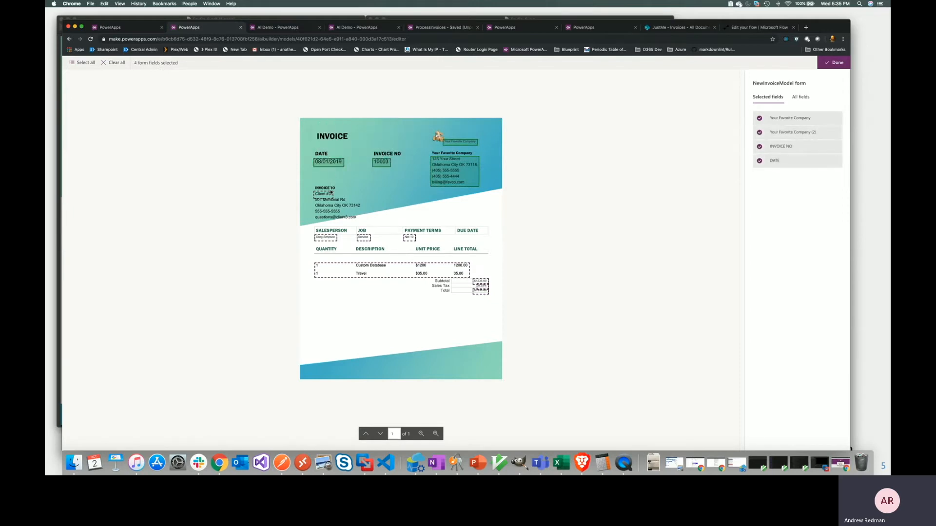
{"action": "left_click", "coordinate": [329, 197]}
Step: Add SALESPERSON, JOB, PAYMENT TERMS, the line-item table, Subtotal, Sales Tax and Total to the selected fields, and finish the selection
{"action": "left_click", "coordinate": [326, 238]}
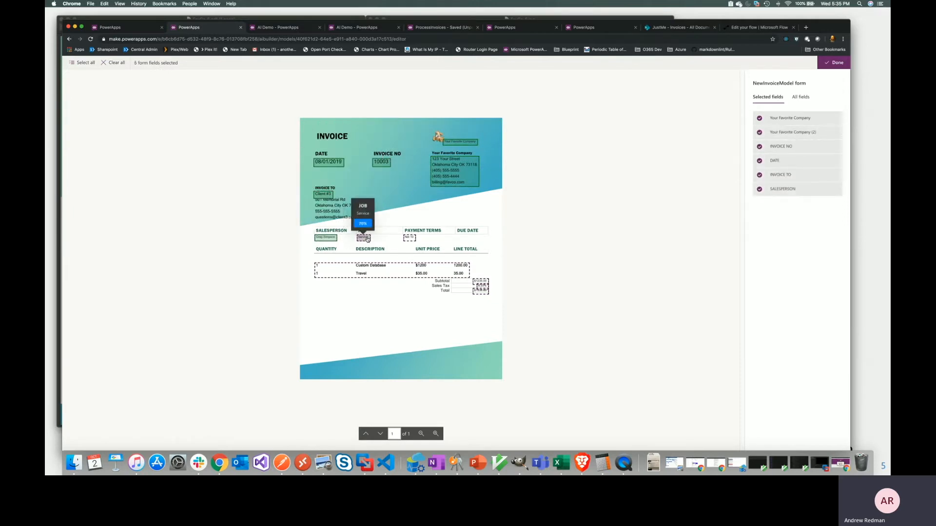
{"action": "left_click", "coordinate": [364, 238]}
{"action": "left_click", "coordinate": [406, 238]}
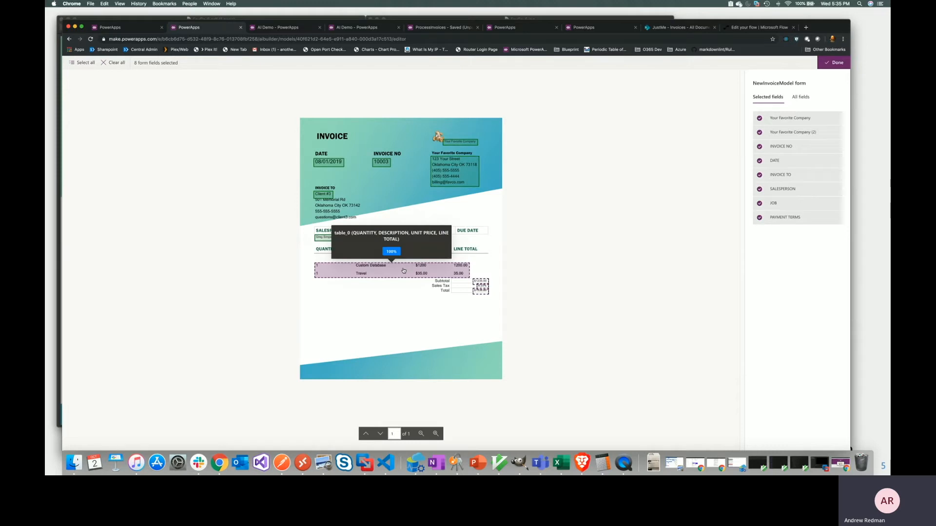
{"action": "left_click", "coordinate": [404, 271]}
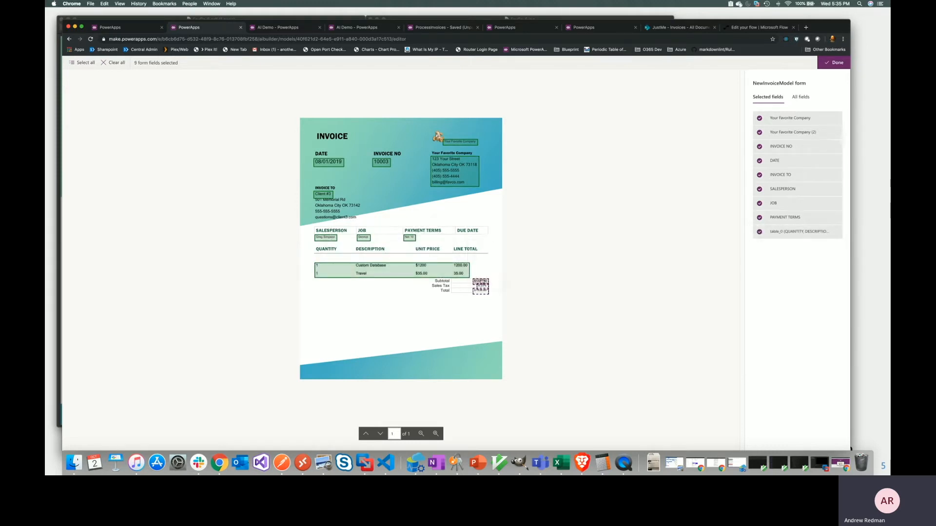
{"action": "left_click", "coordinate": [481, 281]}
{"action": "left_click", "coordinate": [481, 286]}
{"action": "left_click", "coordinate": [486, 292]}
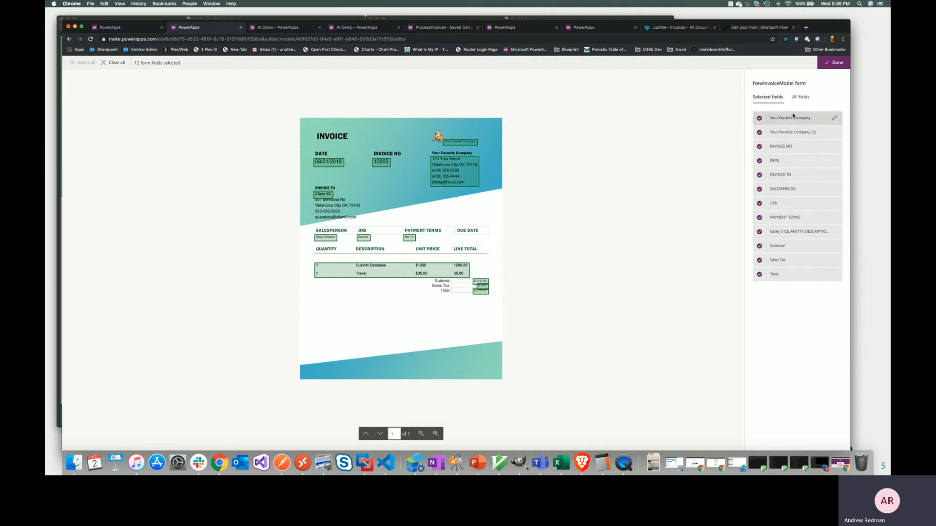
{"action": "left_click", "coordinate": [833, 64]}
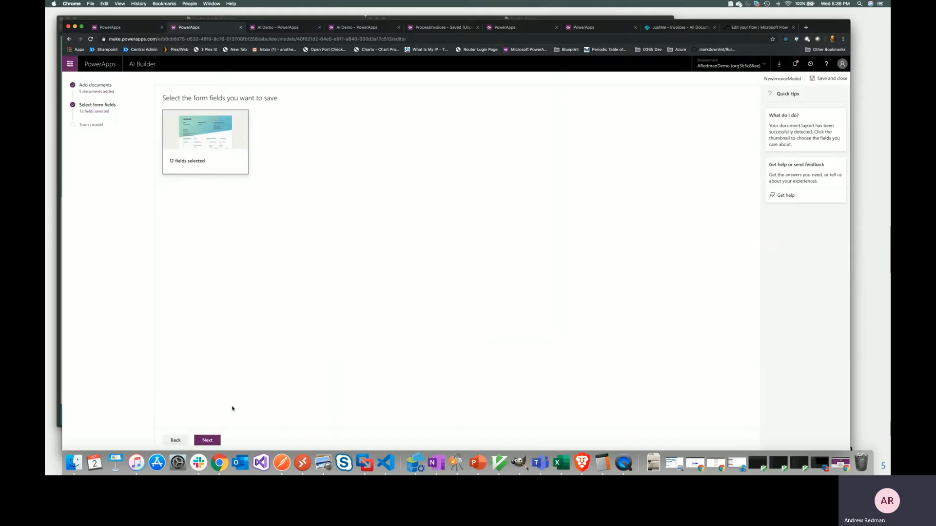
Step: Train NewInvoiceModel with the selected form fields and open its details page
{"action": "left_click", "coordinate": [214, 440]}
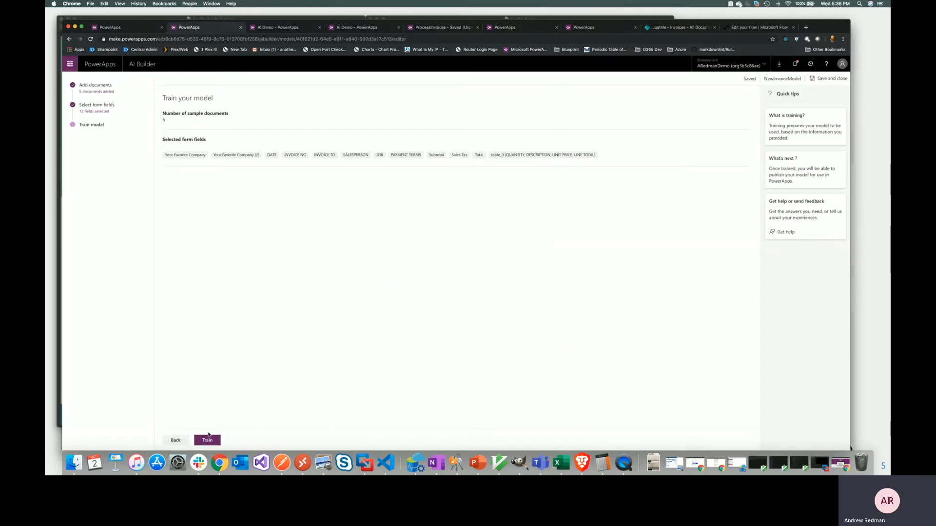
{"action": "left_click", "coordinate": [208, 439]}
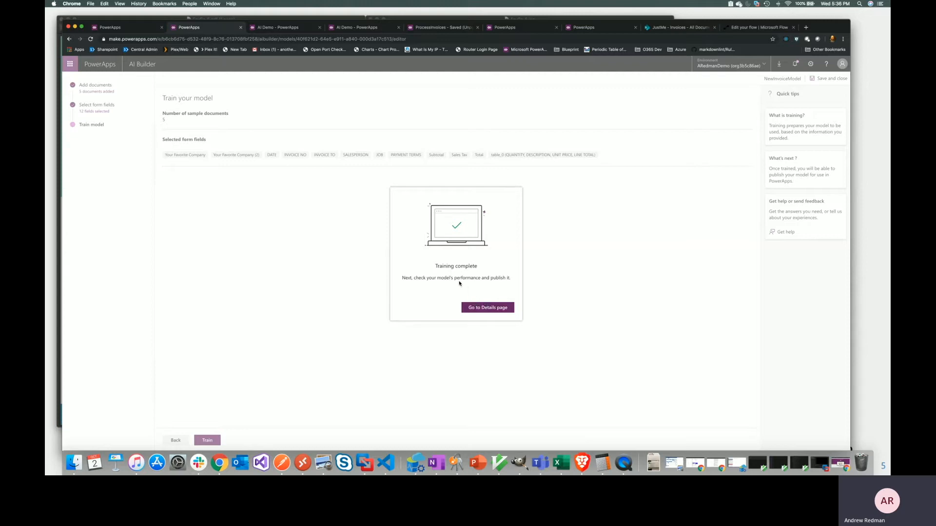
{"action": "left_click", "coordinate": [480, 310]}
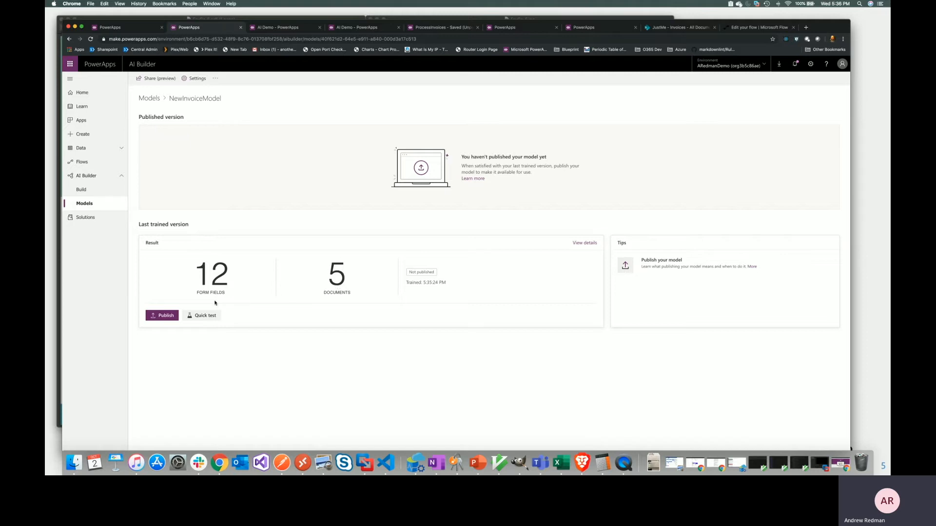
Step: Run a quick test of the trained model on FavCo_6.pdf, inspect the detected fields, and publish the model
{"action": "left_click", "coordinate": [209, 316]}
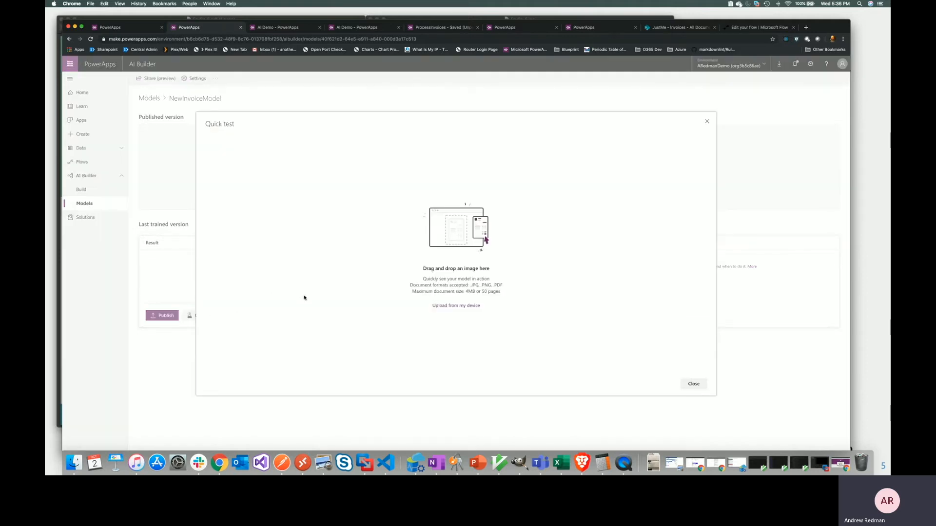
{"action": "left_click", "coordinate": [455, 308]}
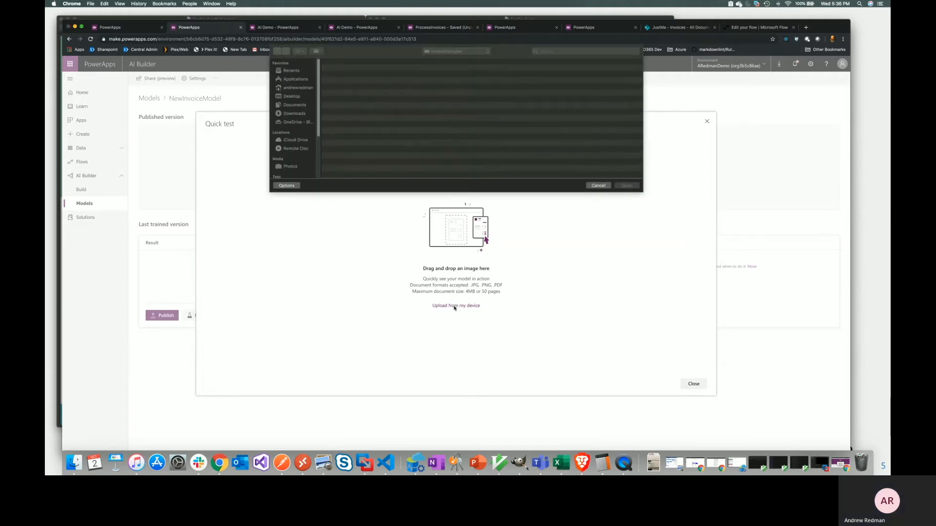
{"action": "left_click", "coordinate": [354, 118]}
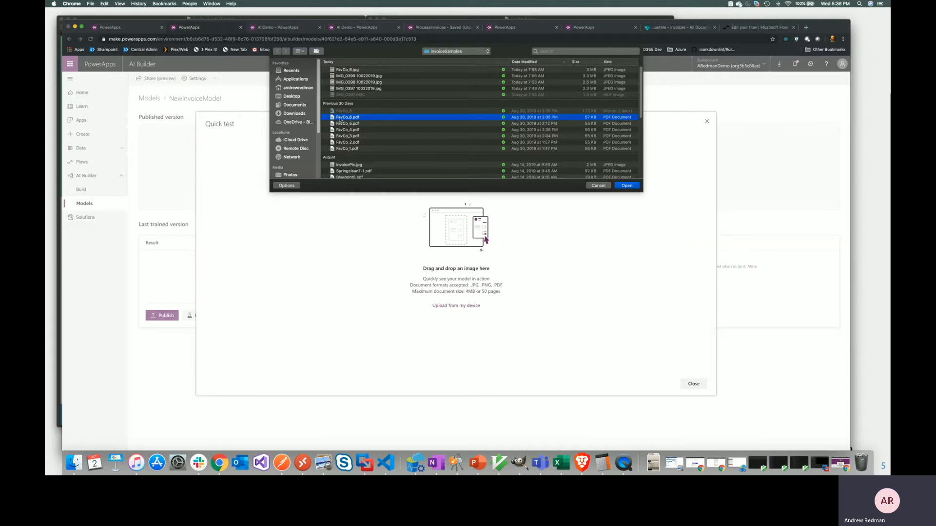
{"action": "left_click", "coordinate": [625, 185]}
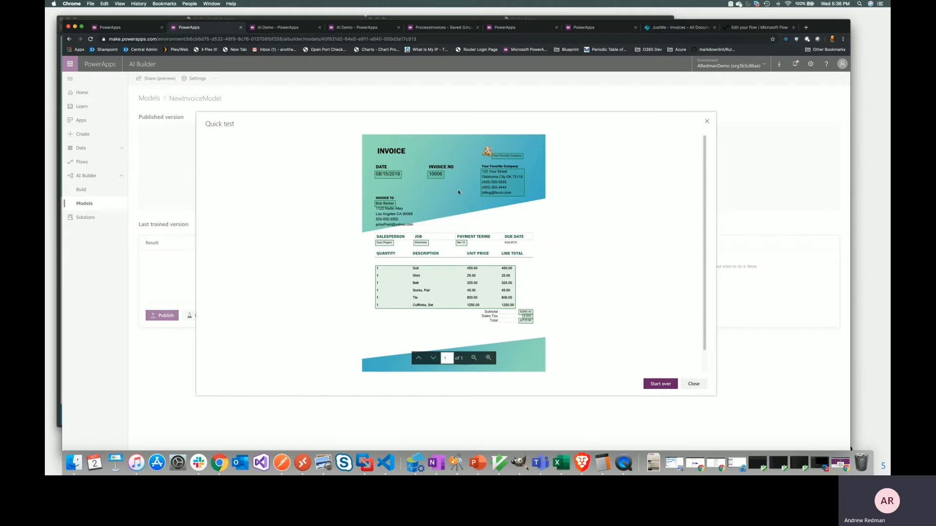
{"action": "mouse_move", "coordinate": [509, 181]}
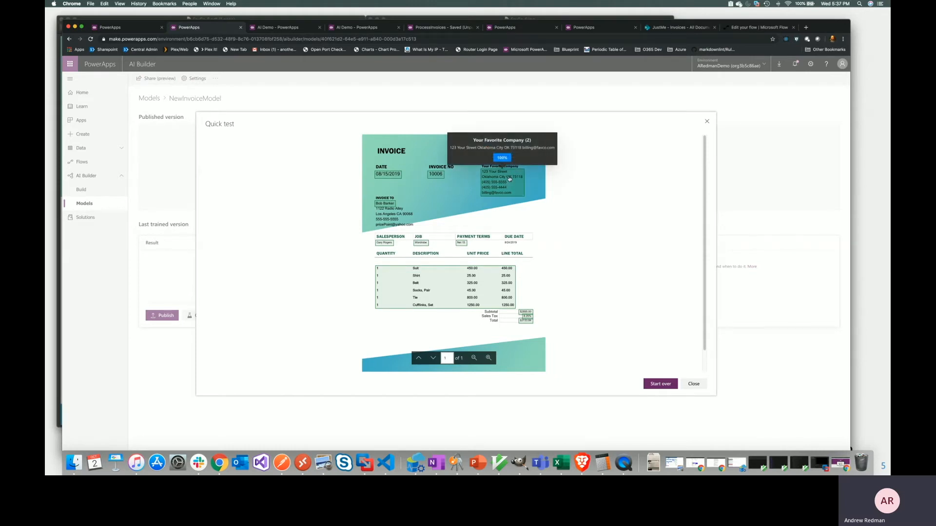
{"action": "mouse_move", "coordinate": [391, 239]}
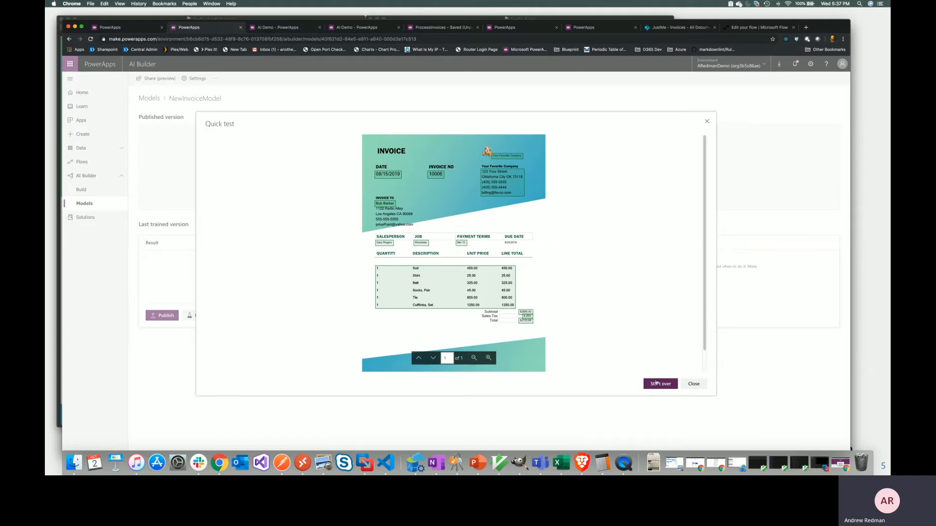
{"action": "left_click", "coordinate": [691, 386]}
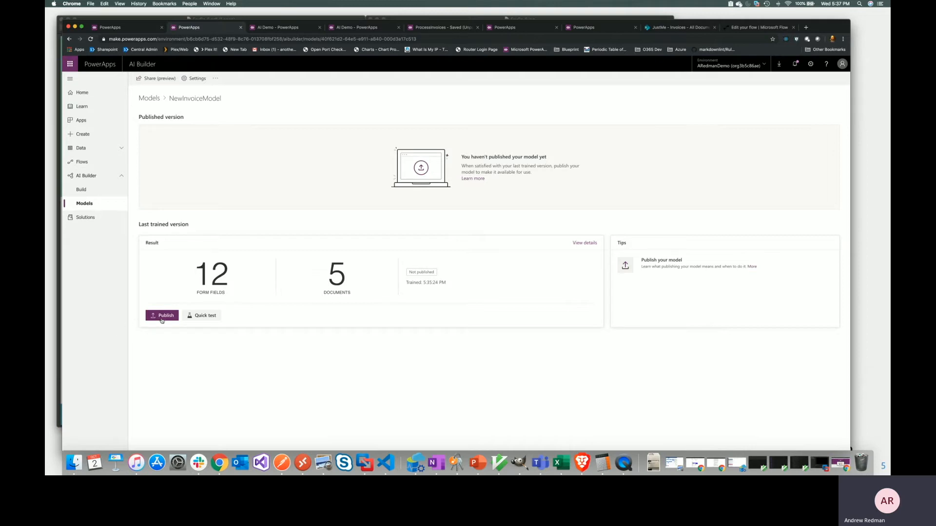
{"action": "left_click", "coordinate": [163, 318]}
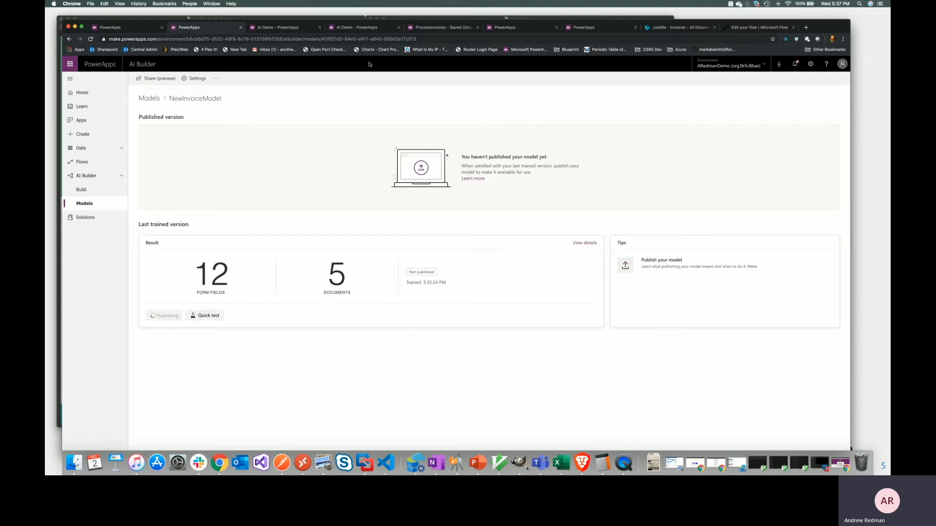
Step: Insert a second form processor in the ProcessInvoices app and connect it to NewInvoiceModel
{"action": "left_click", "coordinate": [434, 28]}
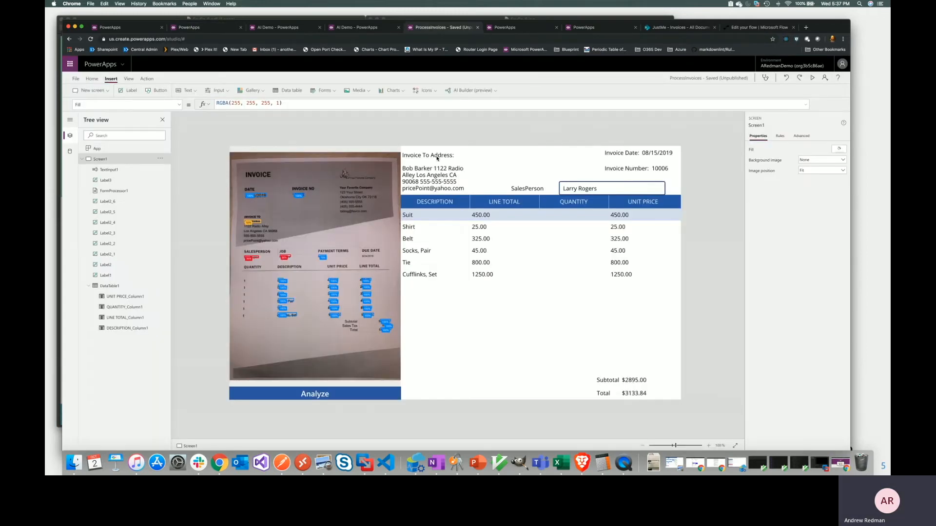
{"action": "left_click", "coordinate": [323, 373]}
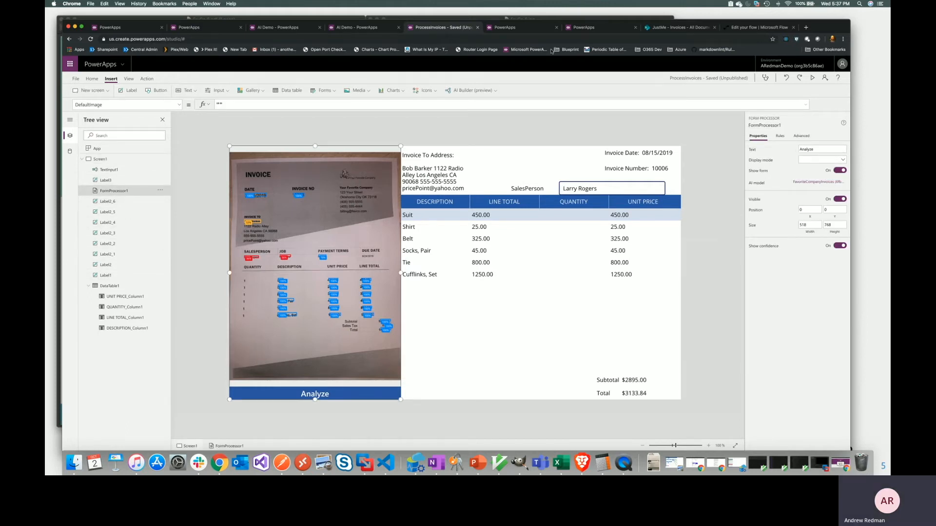
{"action": "left_click", "coordinate": [491, 91]}
{"action": "left_click", "coordinate": [469, 116]}
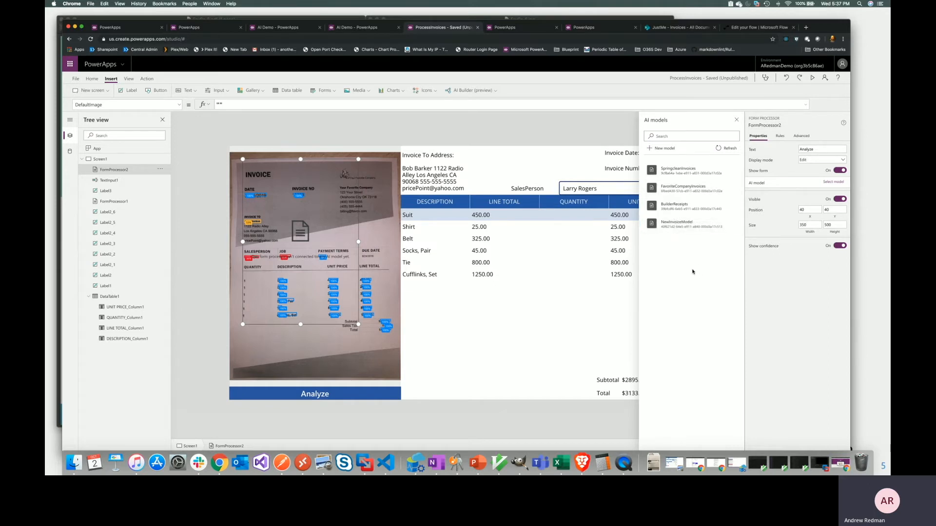
{"action": "left_click", "coordinate": [677, 226]}
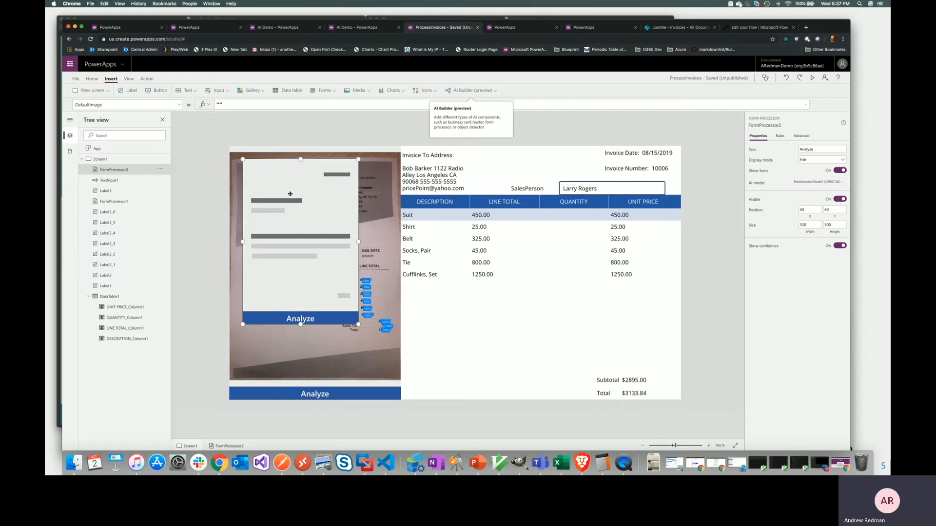
Step: Examine the formulas linking the invoice address, salesperson, invoice number, date, Subtotal and Total controls to FormProcessor1's form content
{"action": "left_click", "coordinate": [438, 178]}
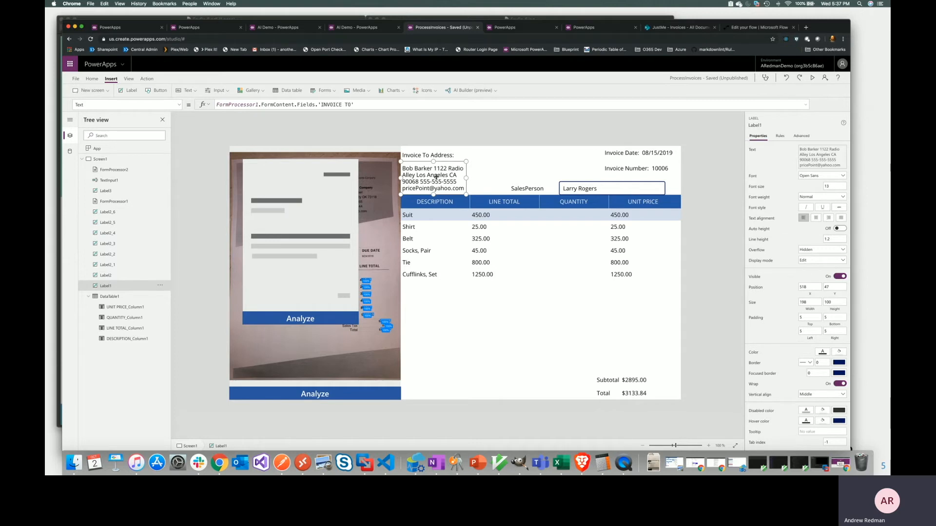
{"action": "left_click_drag", "start_coordinate": [262, 105], "coordinate": [355, 101]}
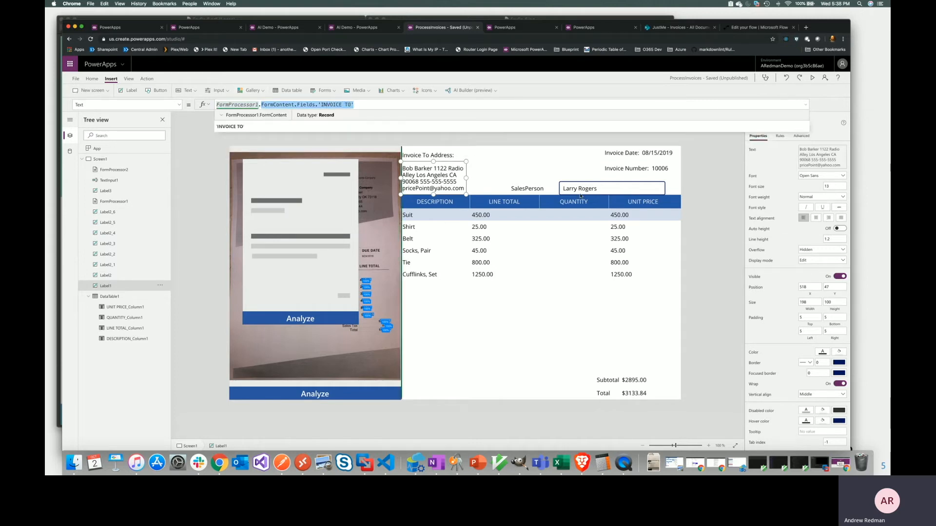
{"action": "left_click", "coordinate": [582, 191]}
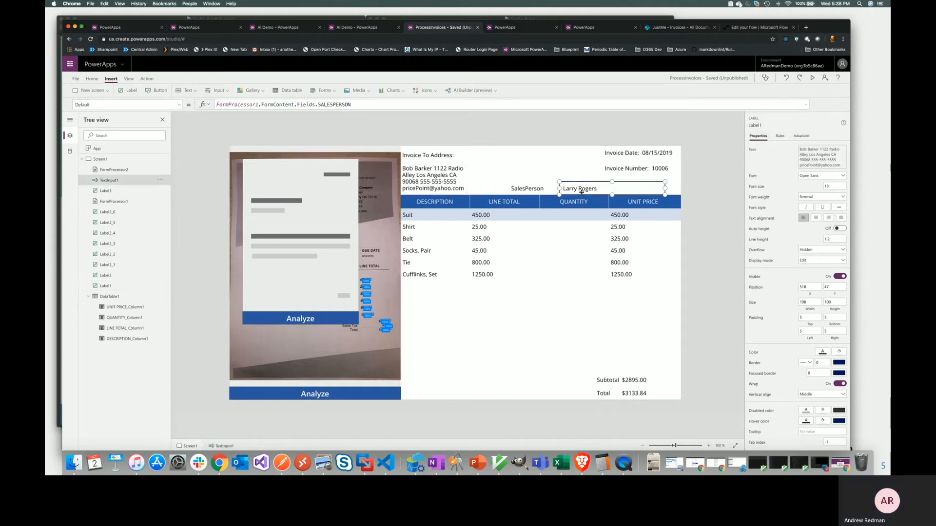
{"action": "left_click", "coordinate": [653, 169]}
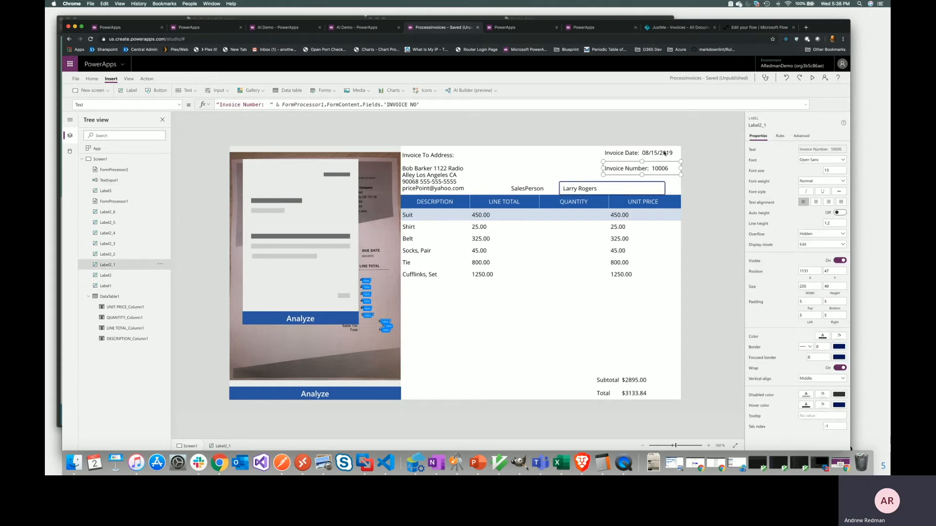
{"action": "left_click", "coordinate": [663, 154]}
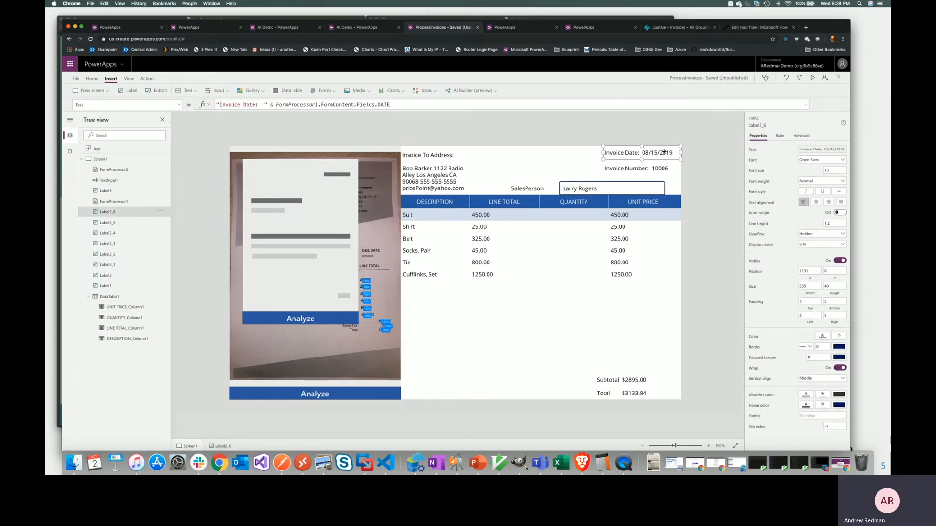
{"action": "left_click", "coordinate": [536, 239]}
{"action": "left_click", "coordinate": [629, 381]}
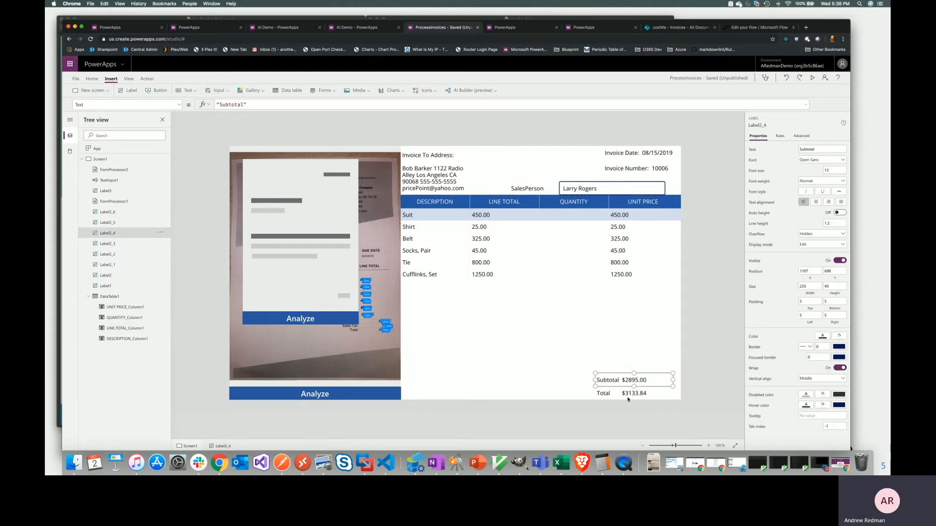
{"action": "left_click", "coordinate": [629, 395]}
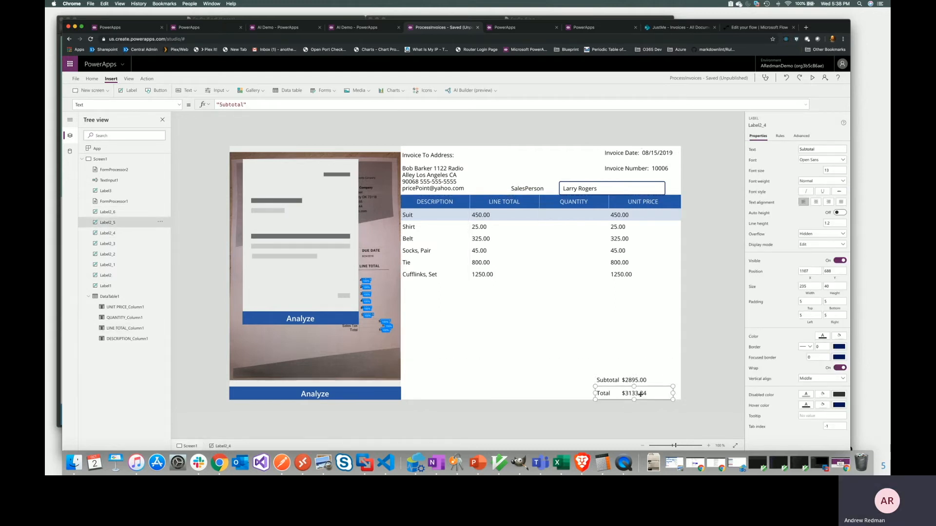
{"action": "left_click", "coordinate": [676, 398]}
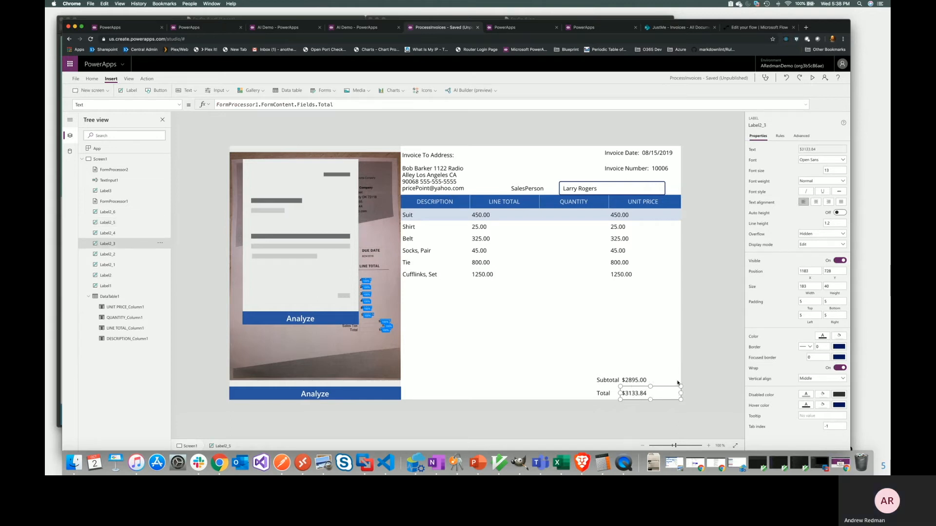
{"action": "left_click", "coordinate": [677, 381]}
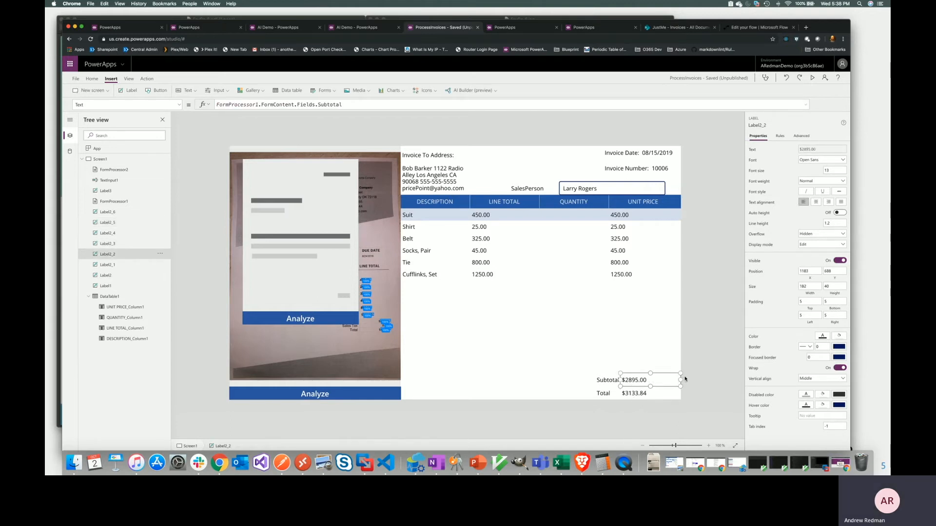
Step: Edit the fields of DataTable1 and remove the UNIT PRICE column from the table
{"action": "left_click", "coordinate": [102, 298]}
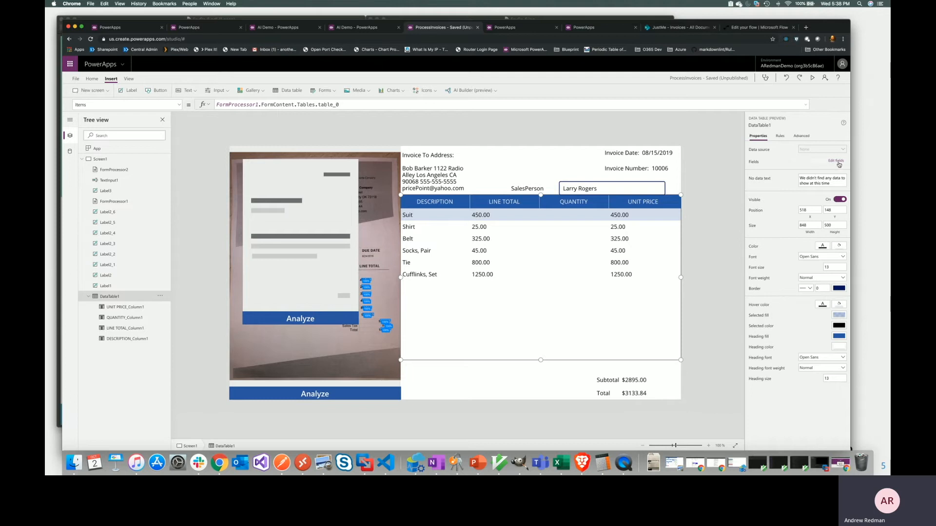
{"action": "left_click", "coordinate": [837, 161]}
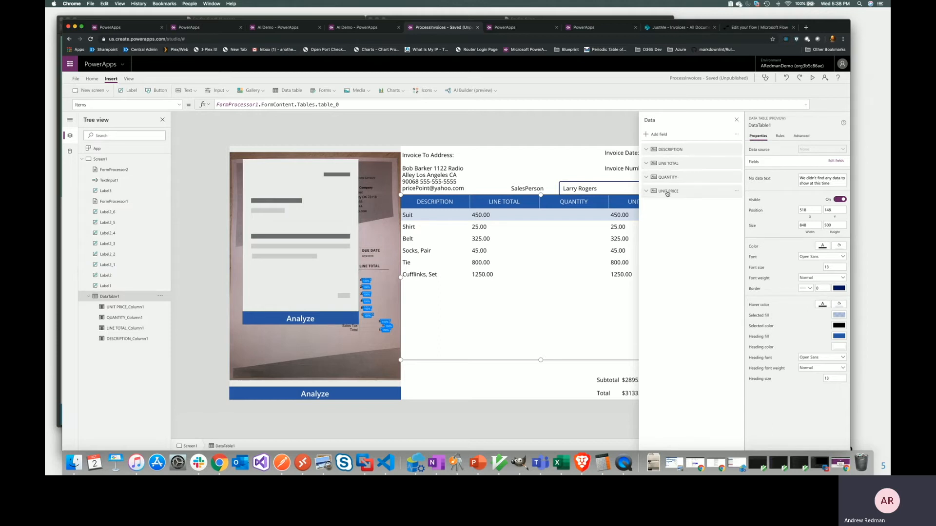
{"action": "left_click", "coordinate": [645, 136]}
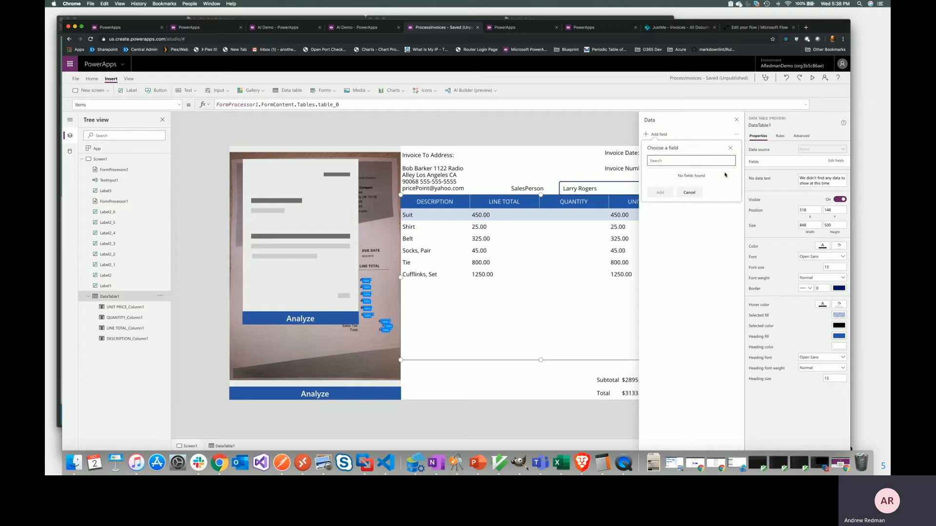
{"action": "left_click", "coordinate": [689, 192]}
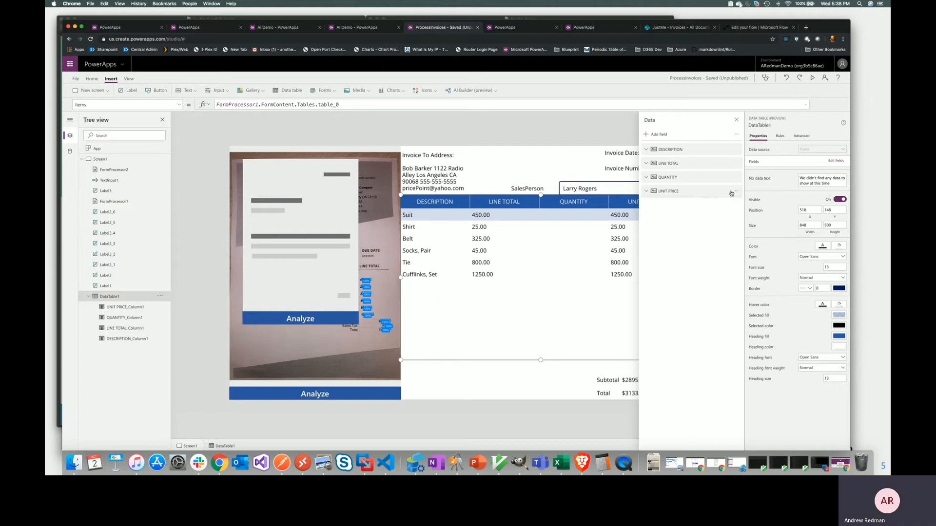
{"action": "left_click", "coordinate": [736, 192]}
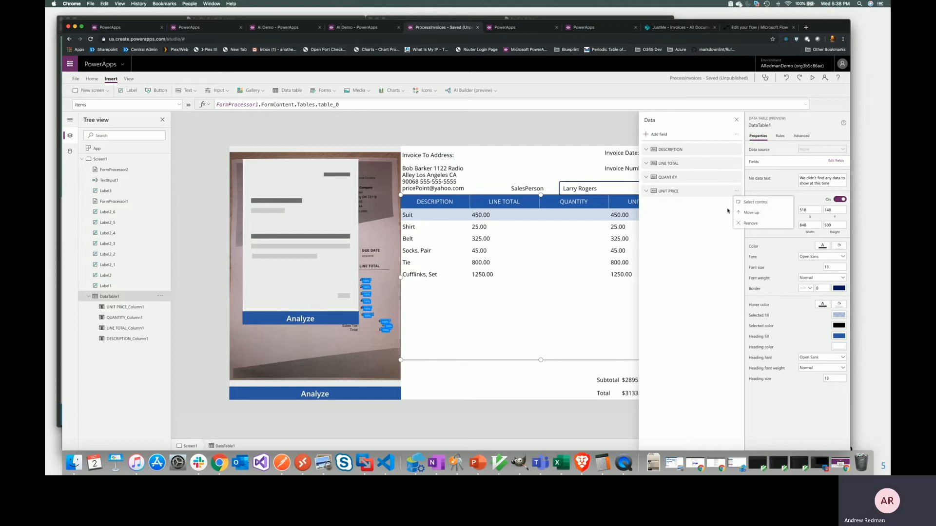
{"action": "left_click", "coordinate": [749, 223]}
{"action": "left_click", "coordinate": [566, 350]}
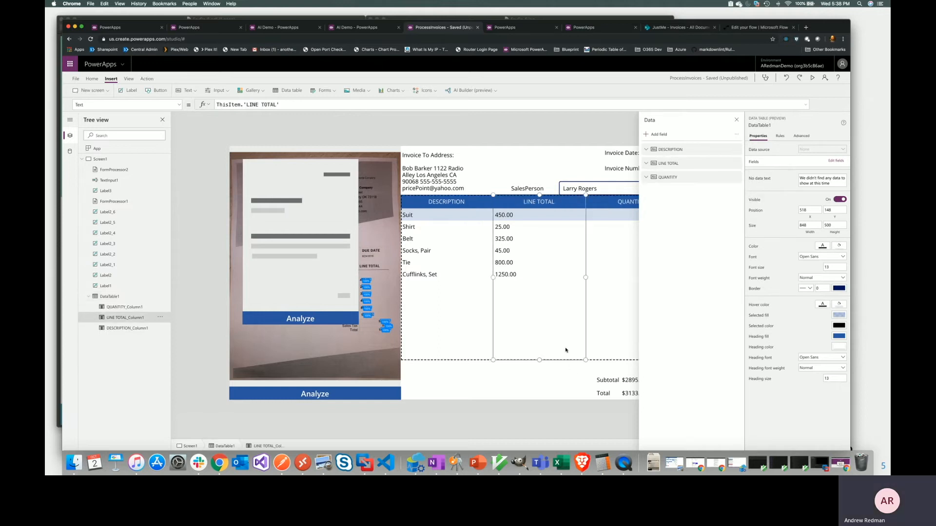
{"action": "left_click", "coordinate": [564, 395]}
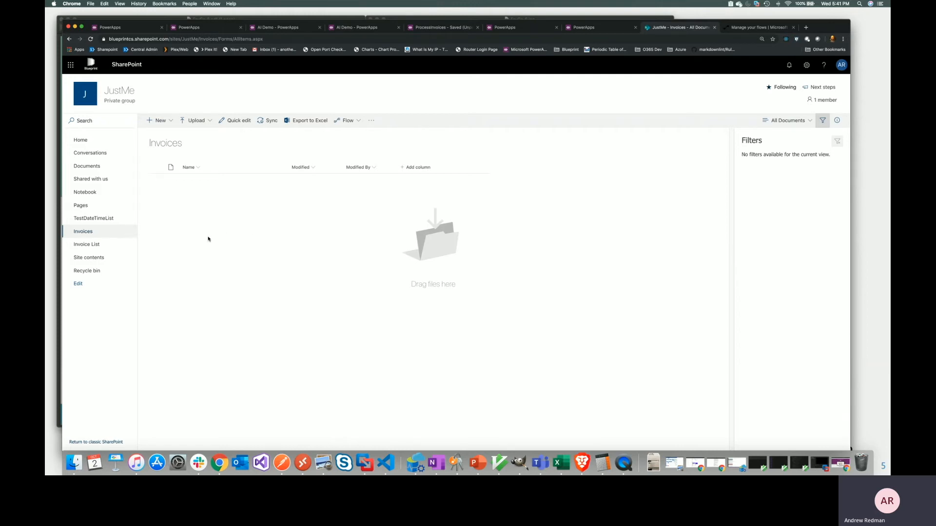
Step: Look over the Invoices library and the Invoice List on the JustMe SharePoint site
{"action": "left_click", "coordinate": [95, 246]}
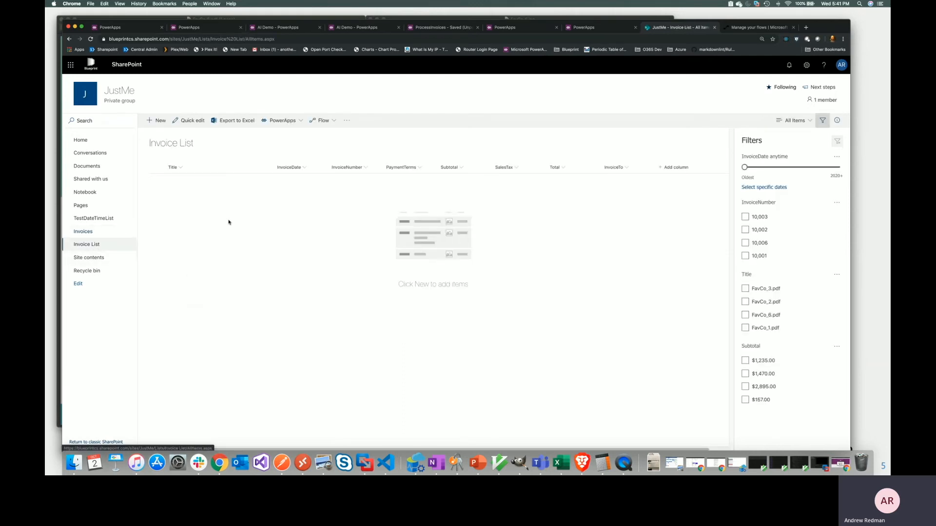
{"action": "left_click", "coordinate": [89, 232]}
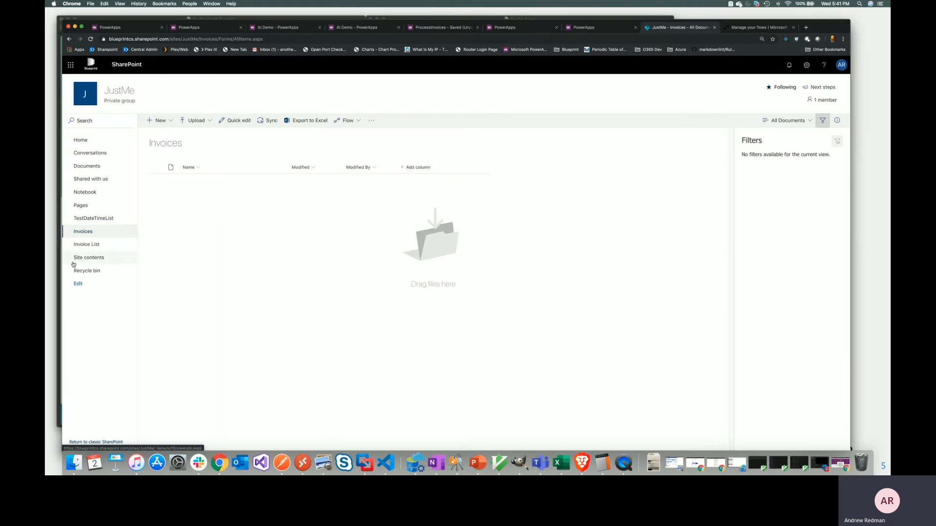
{"action": "left_click", "coordinate": [84, 245]}
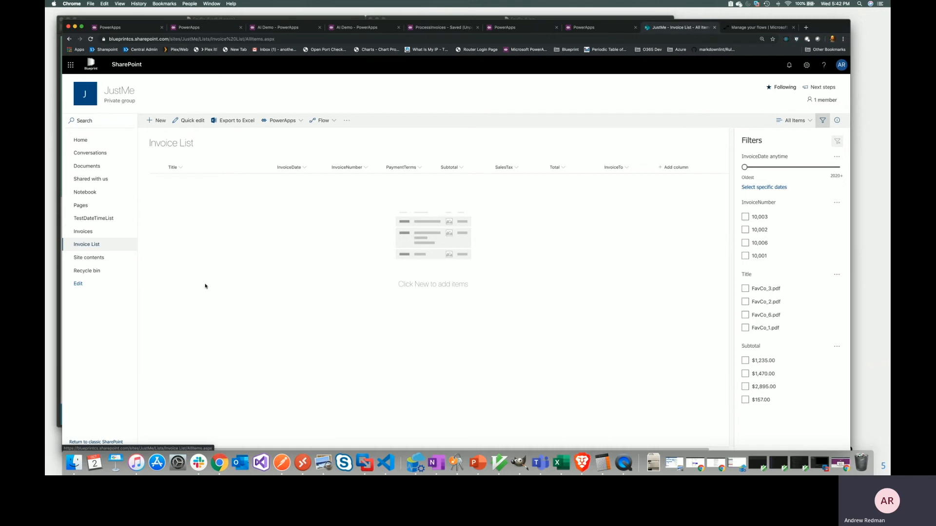
Step: Upload FavCo_6.pdf to the Invoices document library
{"action": "left_click", "coordinate": [100, 232]}
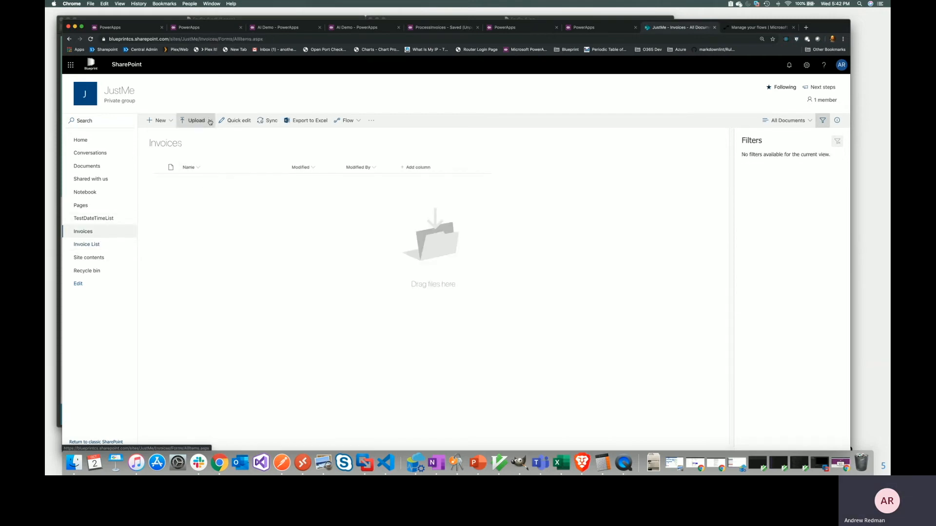
{"action": "left_click", "coordinate": [208, 121]}
{"action": "left_click", "coordinate": [205, 134]}
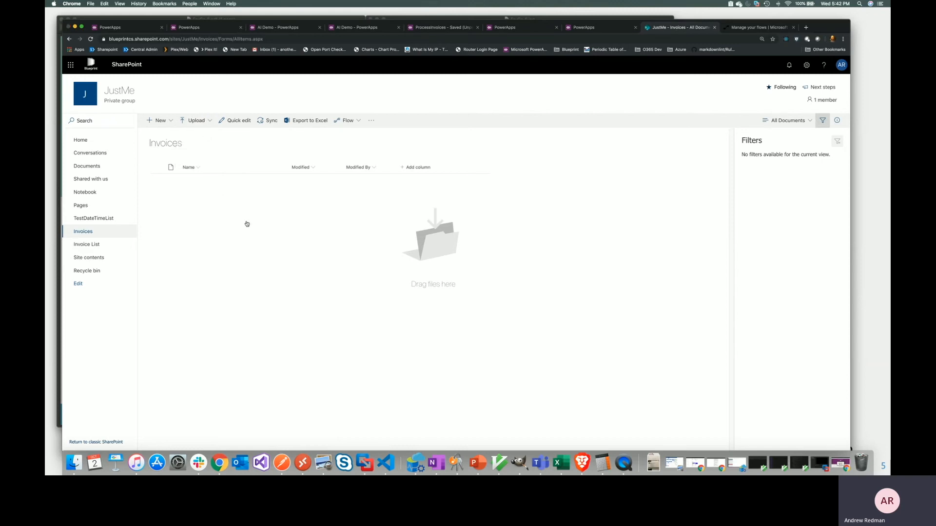
{"action": "left_click", "coordinate": [349, 117]}
{"action": "double_click", "coordinate": [349, 119]}
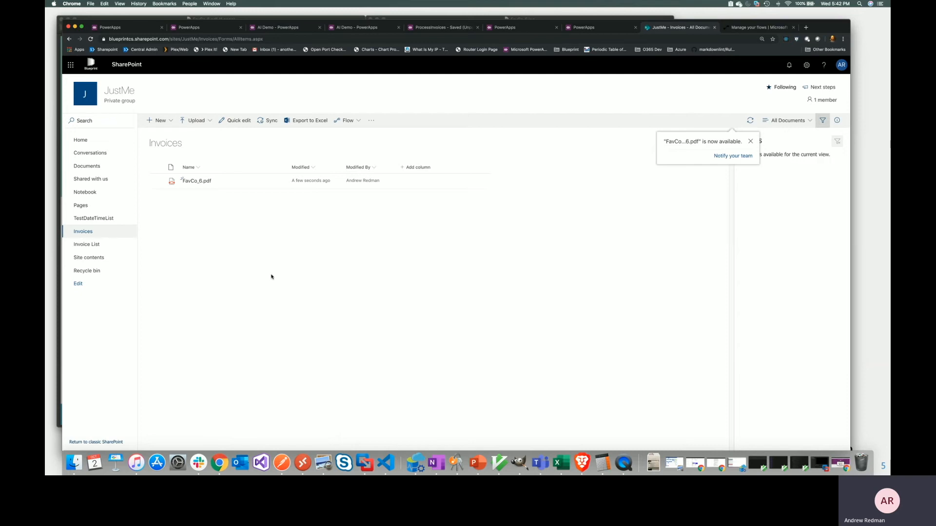
Step: Check the recent runs of ProcessInvoicesFlow in Flow and view the Invoice List in SharePoint
{"action": "left_click", "coordinate": [764, 30]}
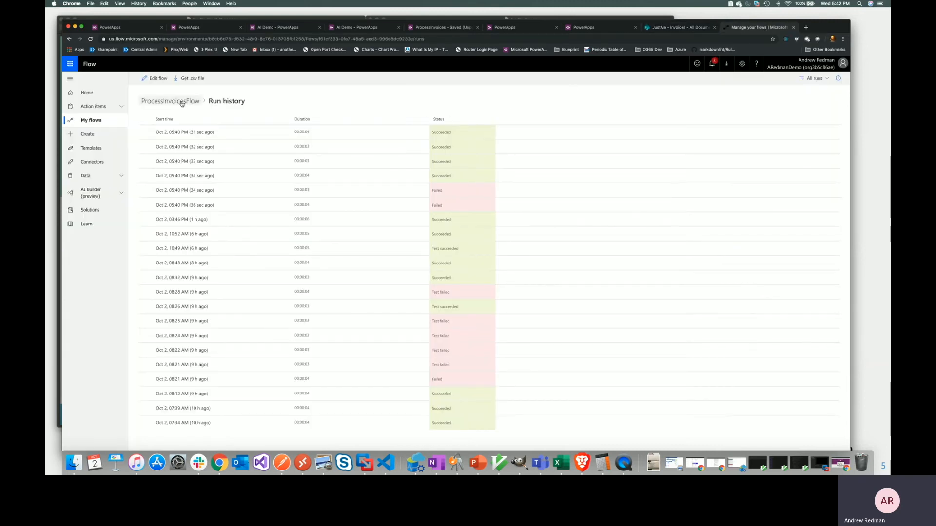
{"action": "left_click", "coordinate": [184, 100]}
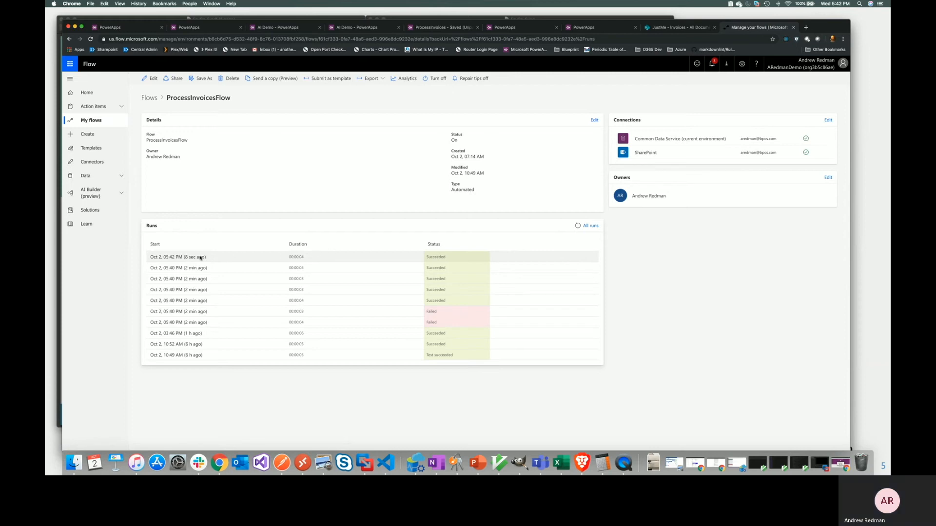
{"action": "left_click", "coordinate": [676, 28]}
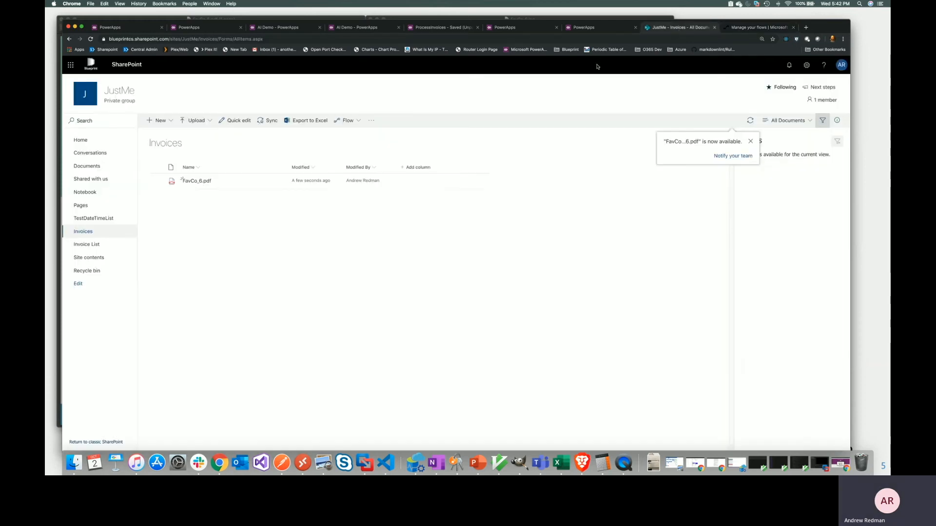
{"action": "left_click", "coordinate": [92, 244]}
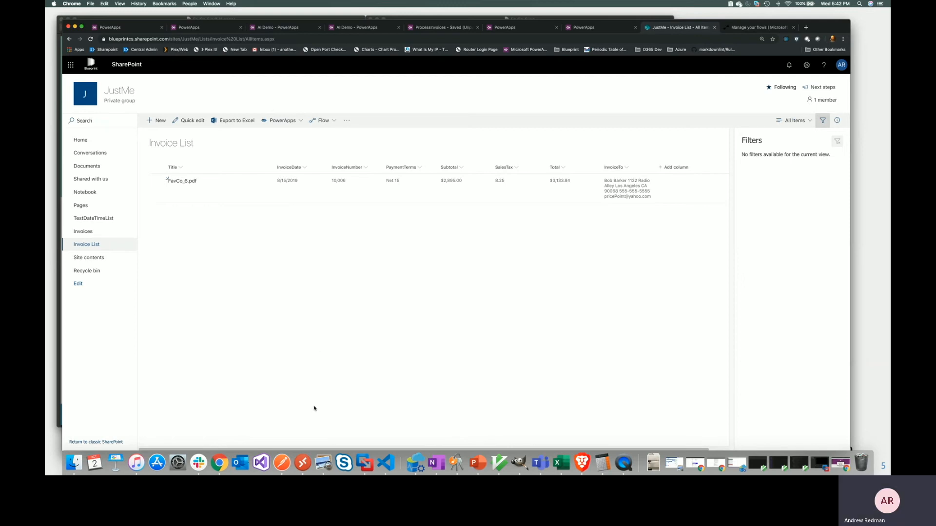
Step: Compare the Invoice List entry with the original FavCo_6 invoice in Preview, close the photographed copy, and return to SharePoint
{"action": "key", "text": "super+Tab"}
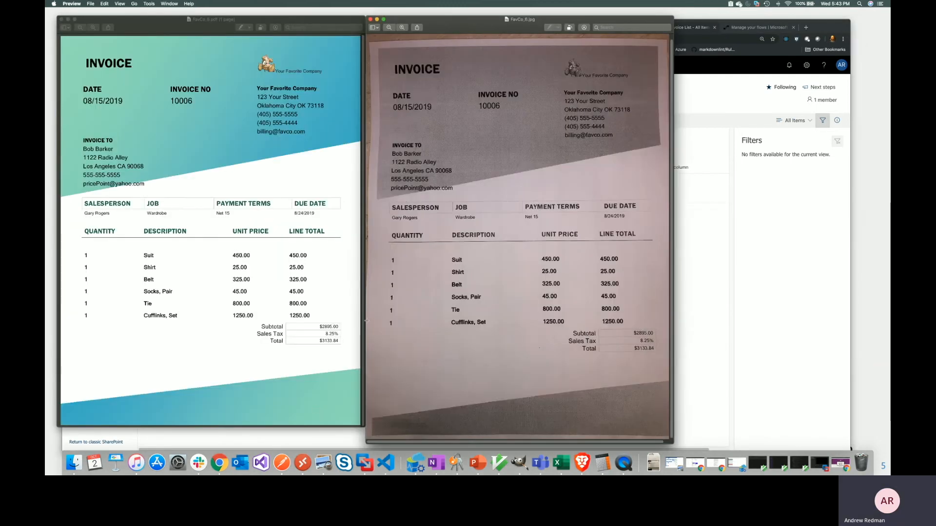
{"action": "key", "text": "super+w"}
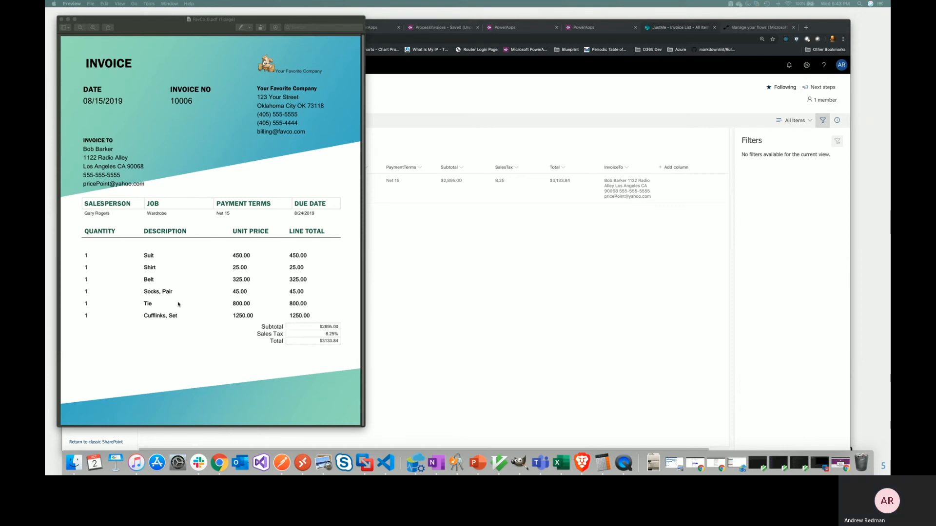
{"action": "left_click", "coordinate": [498, 349]}
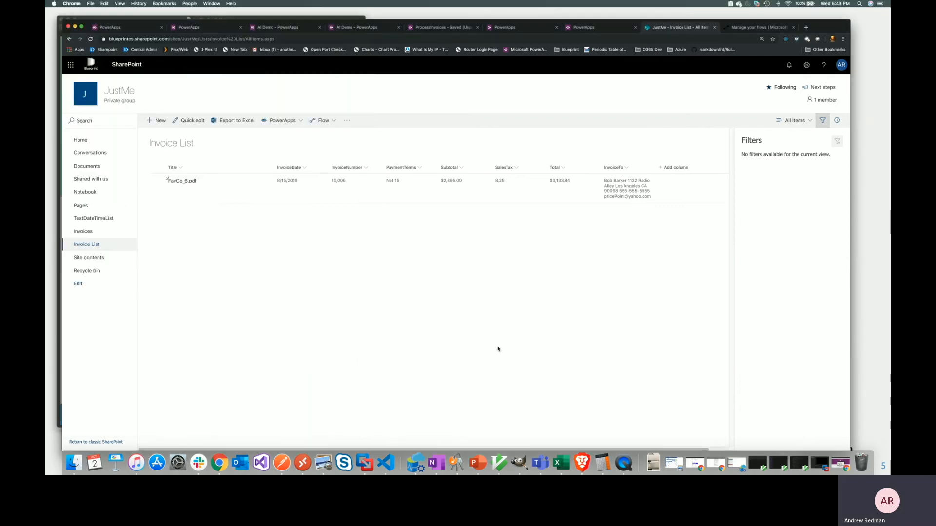
Step: Open ProcessInvoicesFlow for editing in Flow and examine the Predict action's model and request payload
{"action": "left_click", "coordinate": [732, 33]}
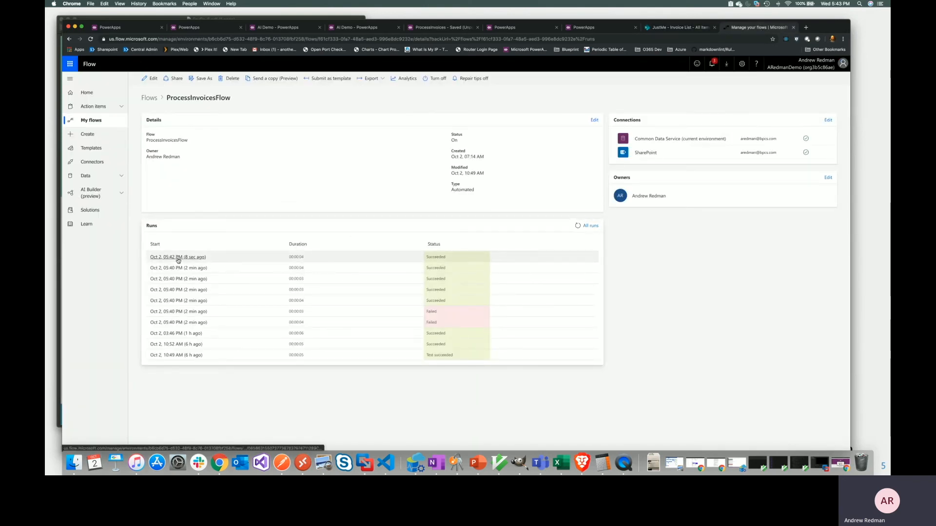
{"action": "left_click", "coordinate": [150, 78]}
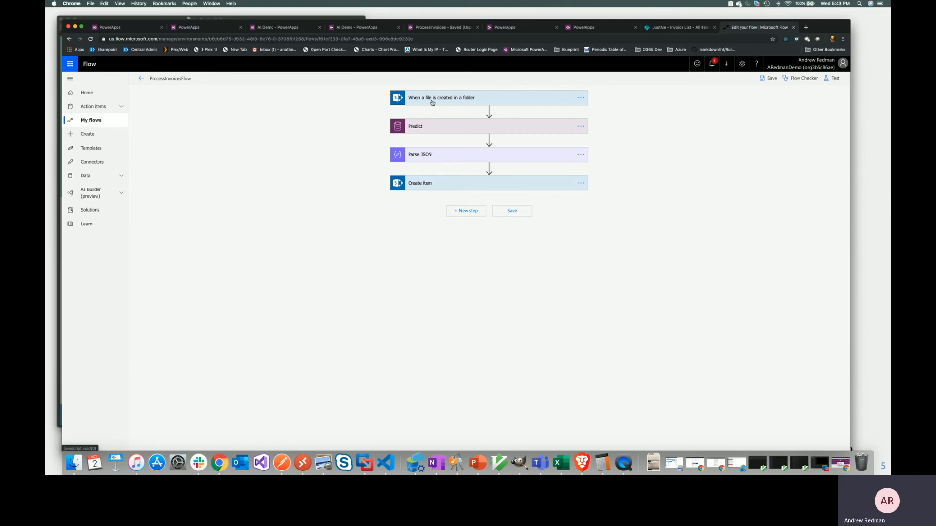
{"action": "left_click", "coordinate": [451, 127]}
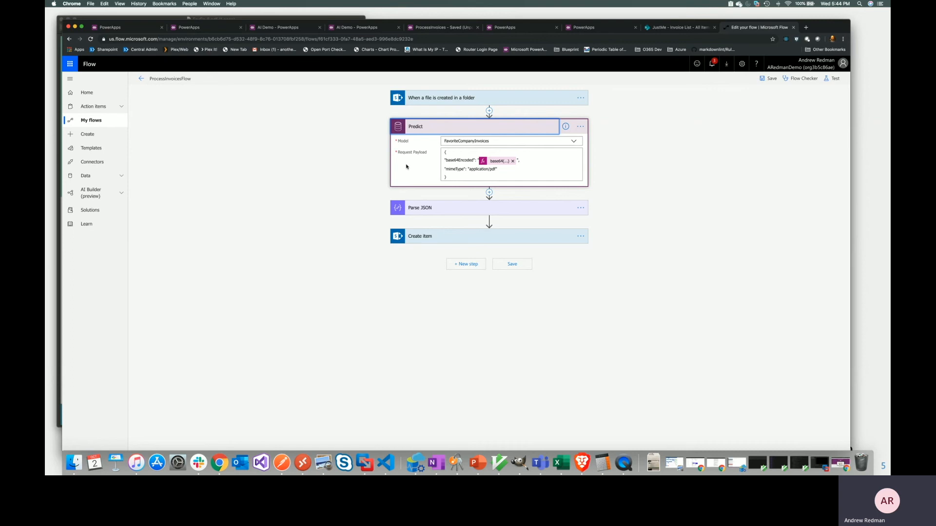
{"action": "double_click", "coordinate": [492, 169]}
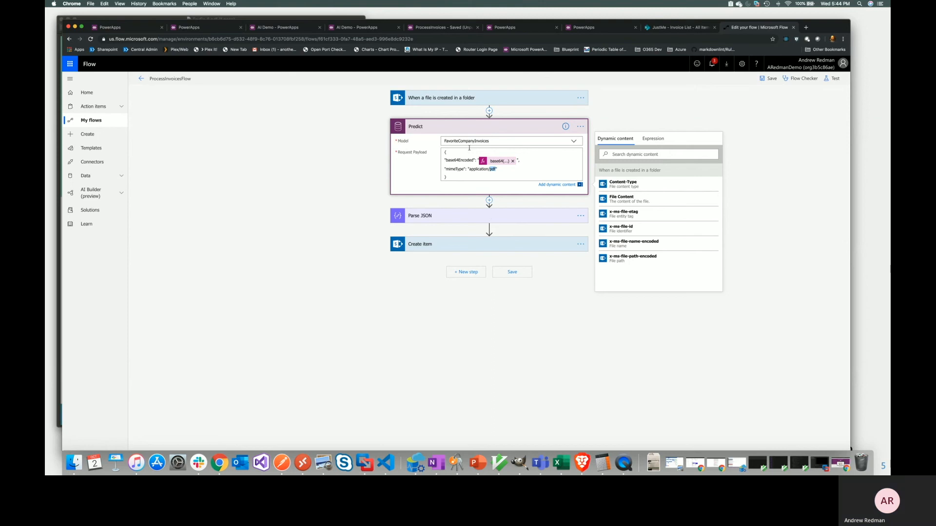
Step: Examine the Parse JSON schema and the Create item field mappings, and return to the flow's details page
{"action": "left_click", "coordinate": [448, 219]}
{"action": "left_click", "coordinate": [451, 259]}
{"action": "key", "text": "super+v"}
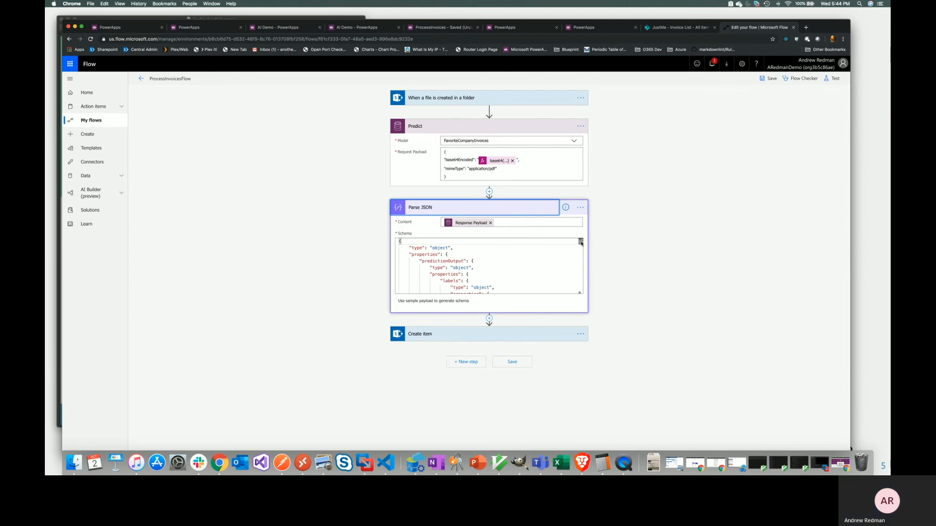
{"action": "scroll", "coordinate": [560, 250], "scroll_direction": "down", "scroll_amount": 10}
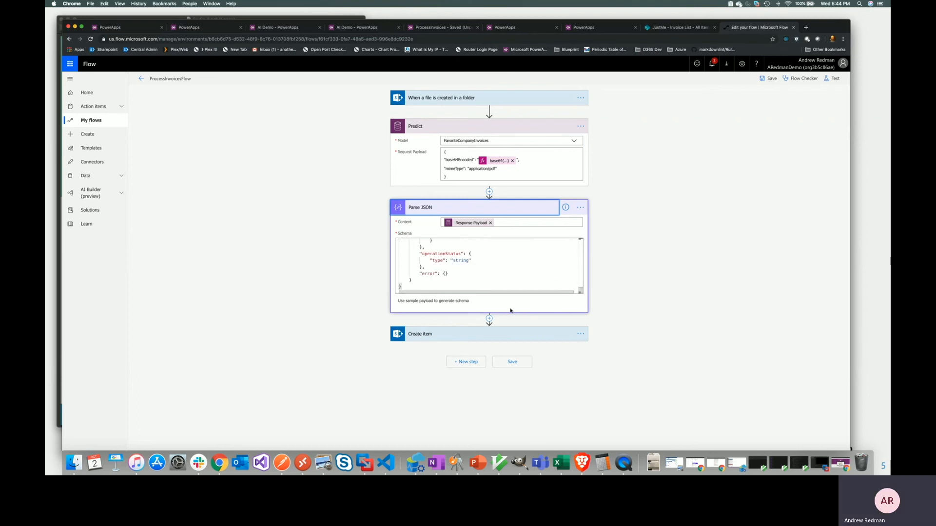
{"action": "left_click", "coordinate": [493, 338]}
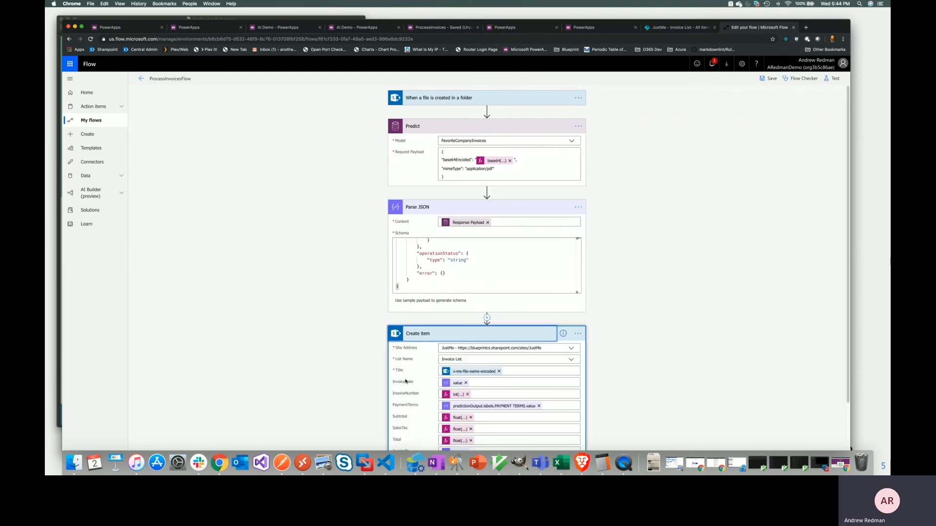
{"action": "scroll", "coordinate": [367, 347], "scroll_direction": "down", "scroll_amount": 2}
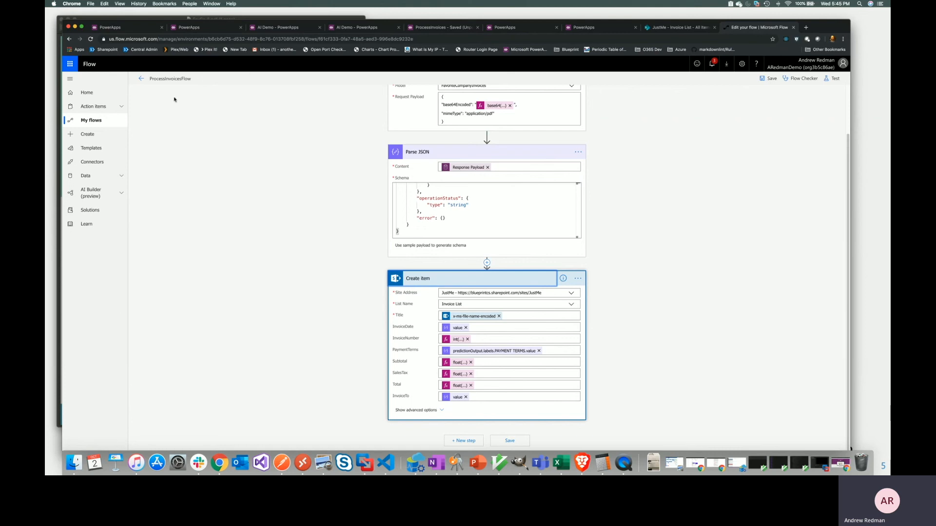
{"action": "left_click", "coordinate": [141, 78]}
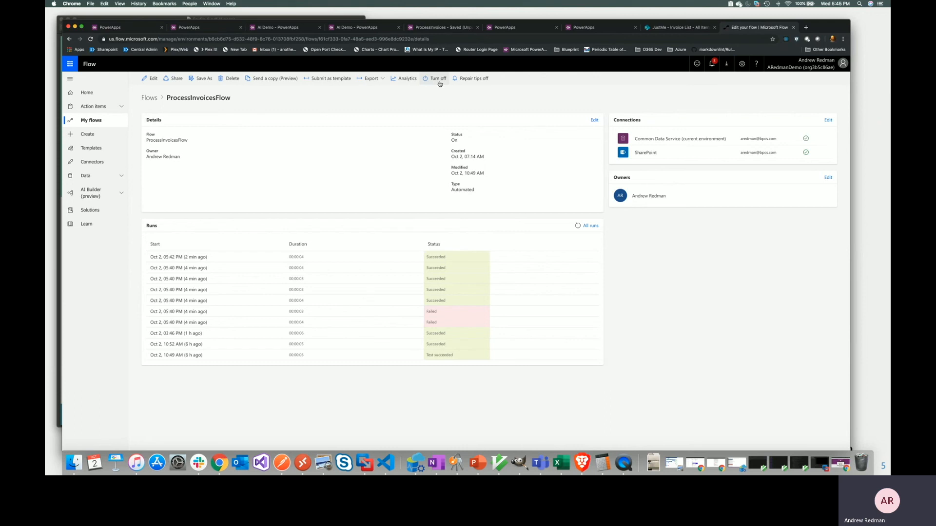
Step: Turn ProcessInvoicesFlow off and back on, and switch to the closing Thanks! slide in PowerPoint
{"action": "left_click", "coordinate": [438, 79]}
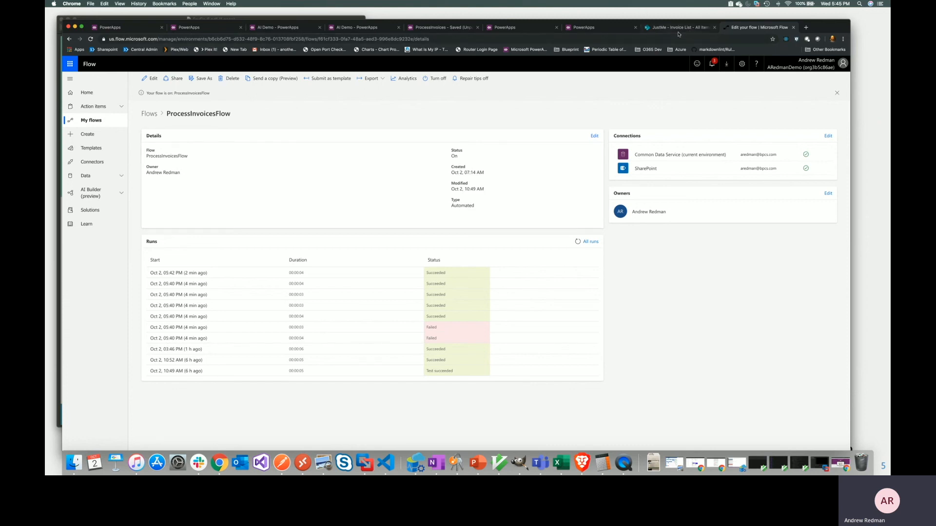
{"action": "key", "text": "ctrl+shift+Tab"}
{"action": "key", "text": "super+Tab"}
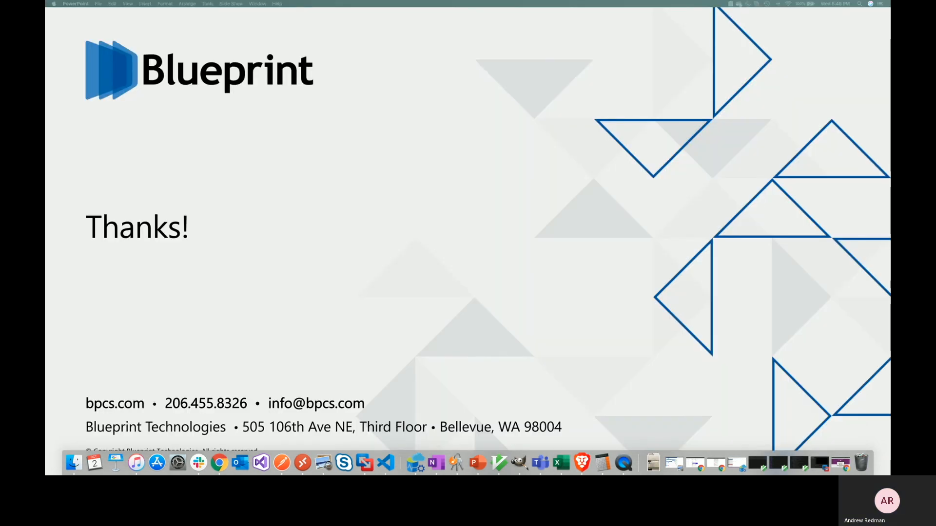